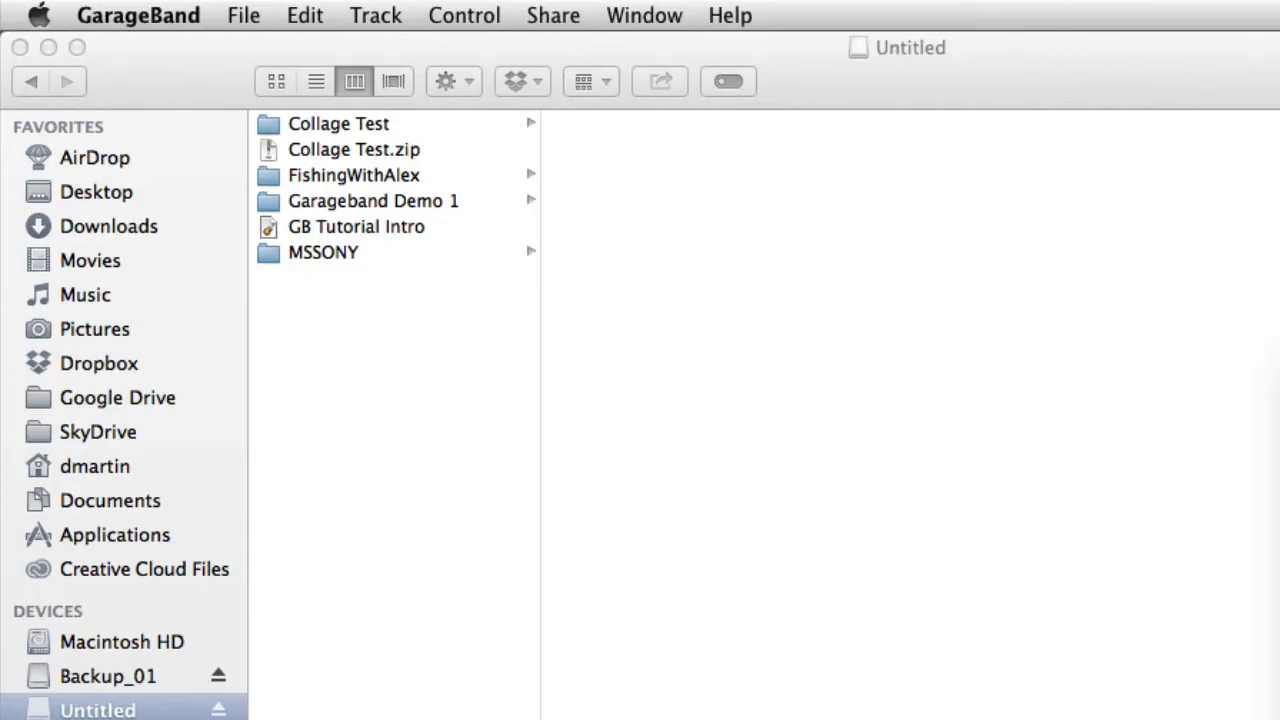
- Name the new GarageBand project FishingWithAlex and choose its save location
drag(1279, 338, 202, 30)
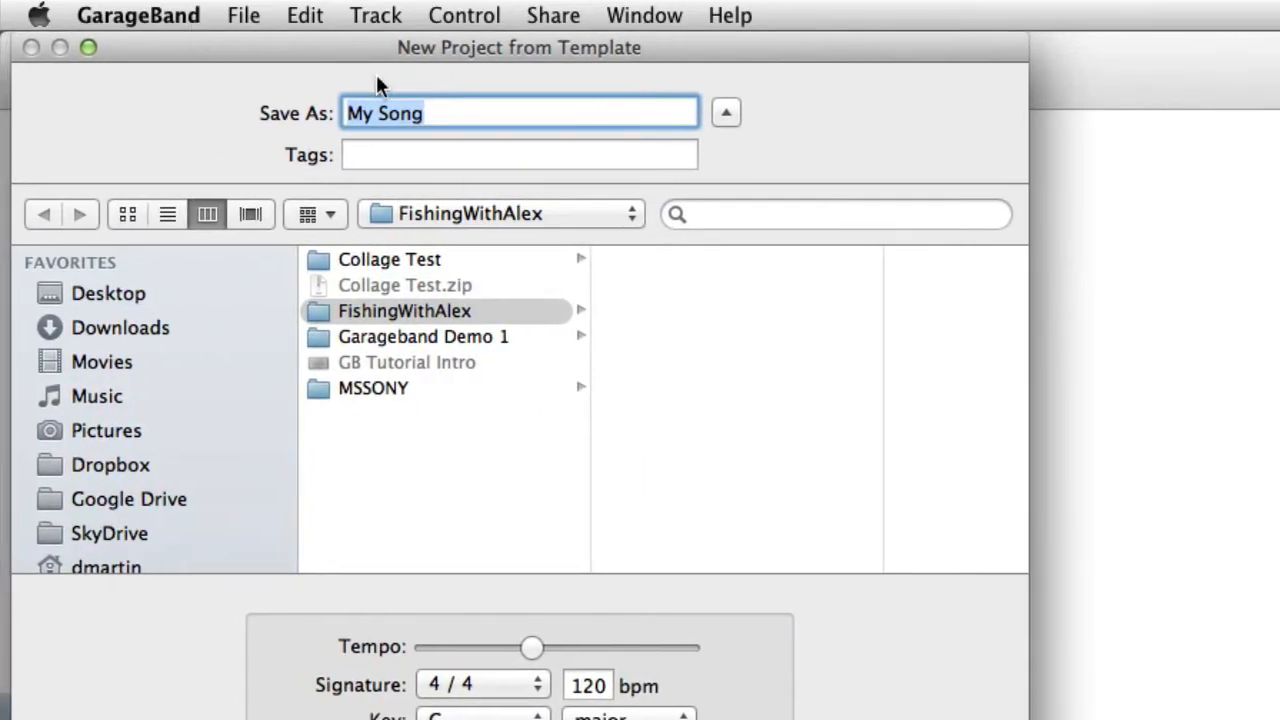
drag(471, 114, 302, 101)
text(Fishing)
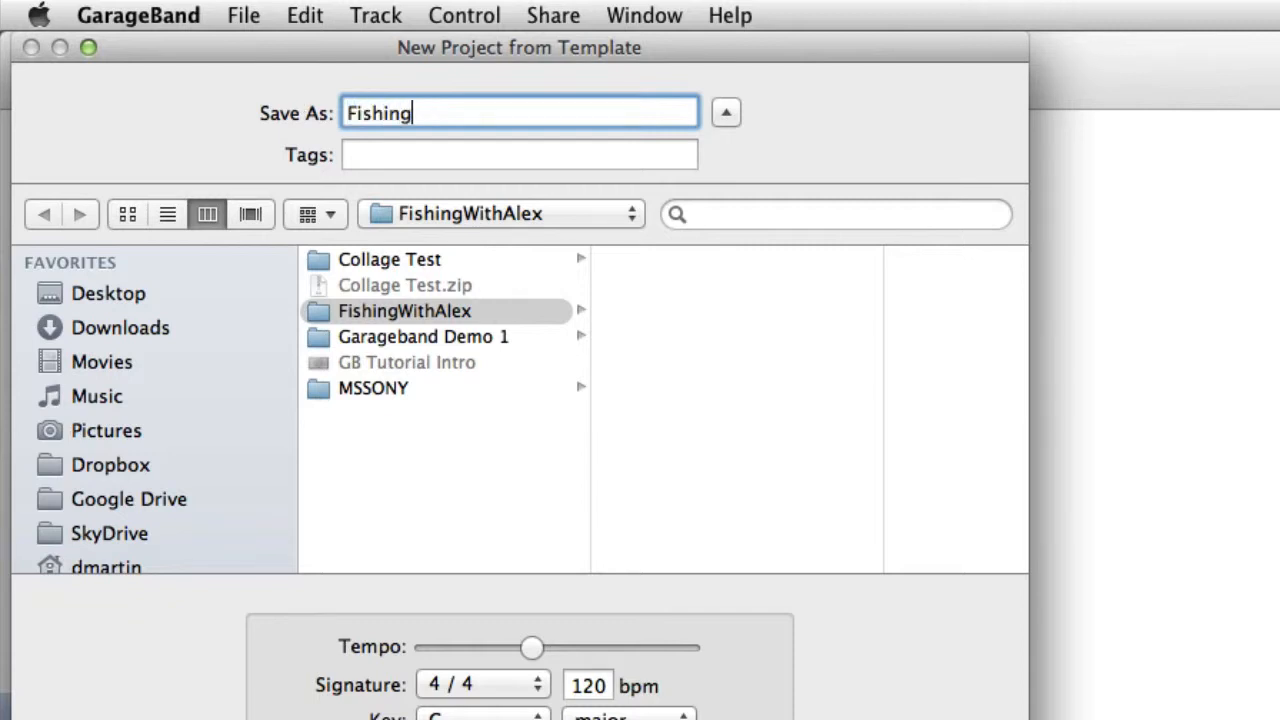
text(WithAlex)
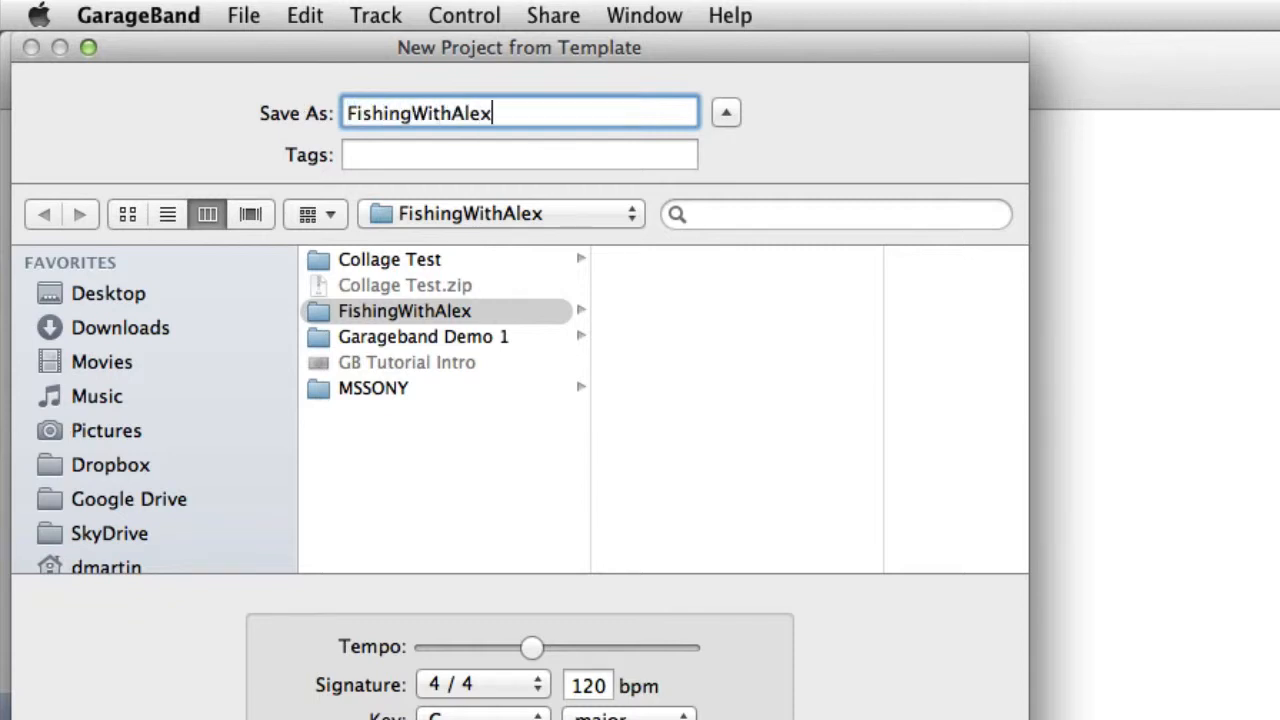
scroll(197, 420, down, 5)
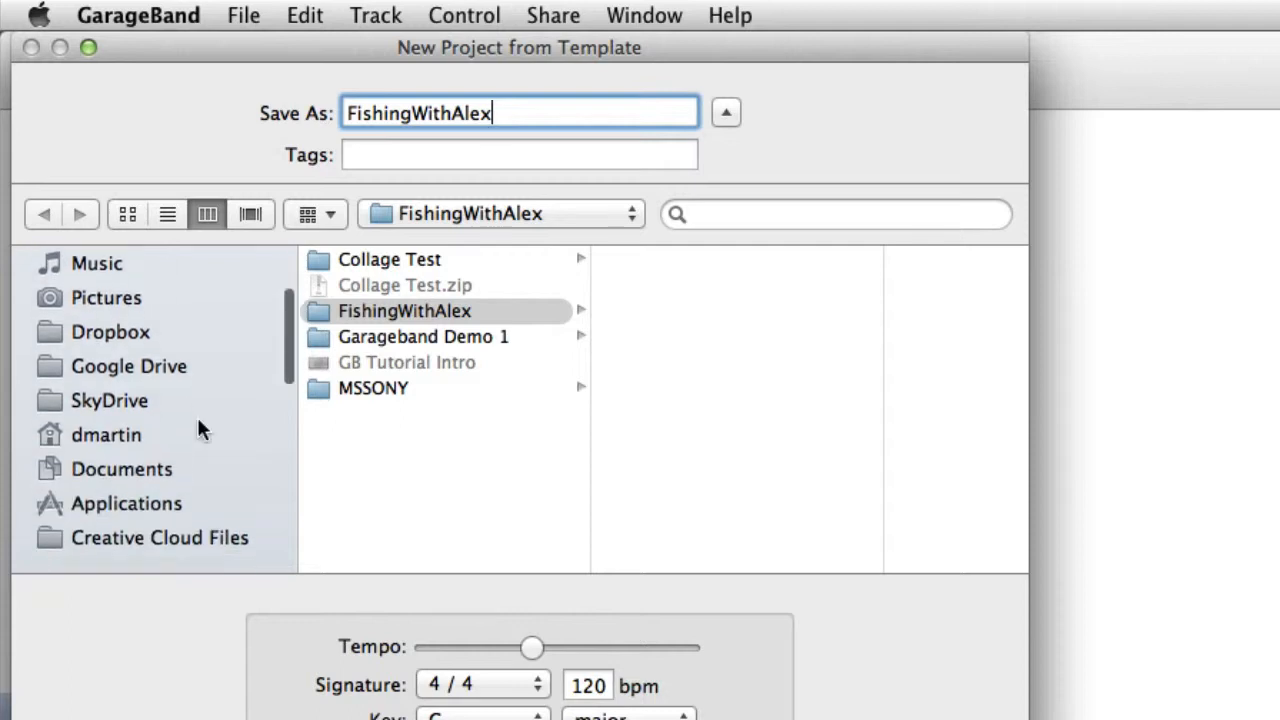
scroll(197, 417, down, 3)
click(94, 334)
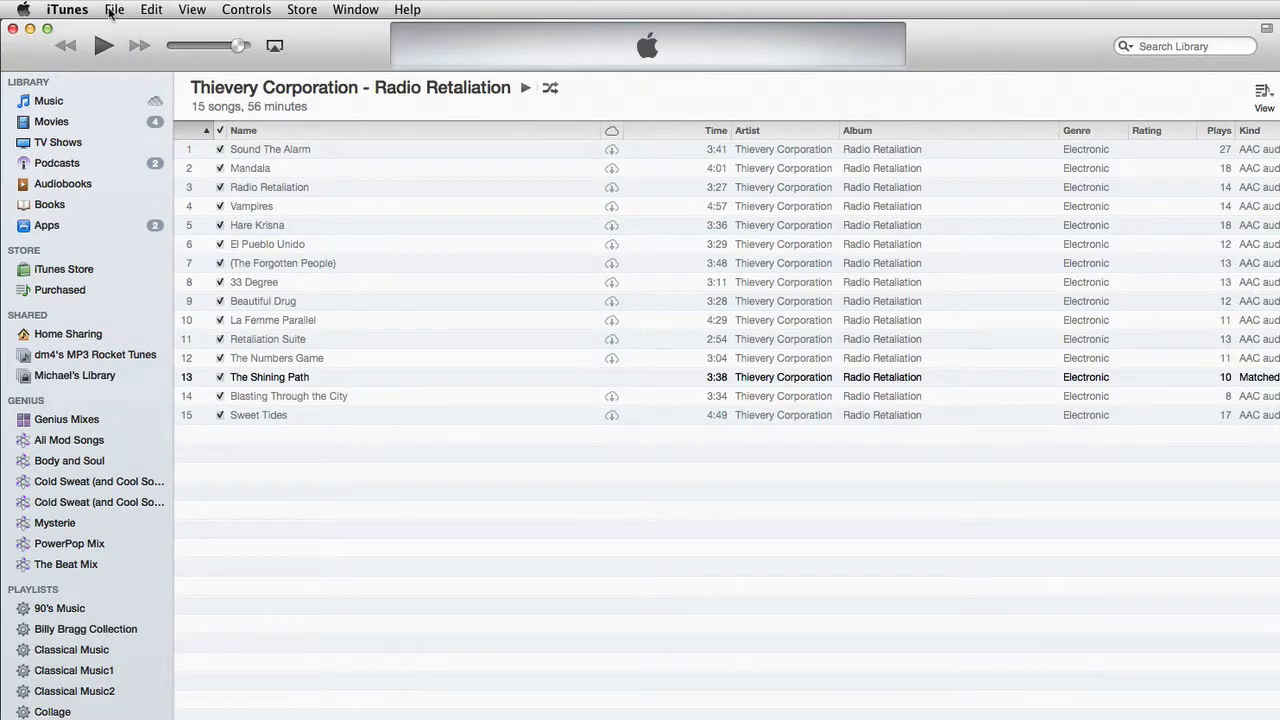
- In iTunes, create a smart playlist with the rule Name contains FishingWithAlex
click(112, 10)
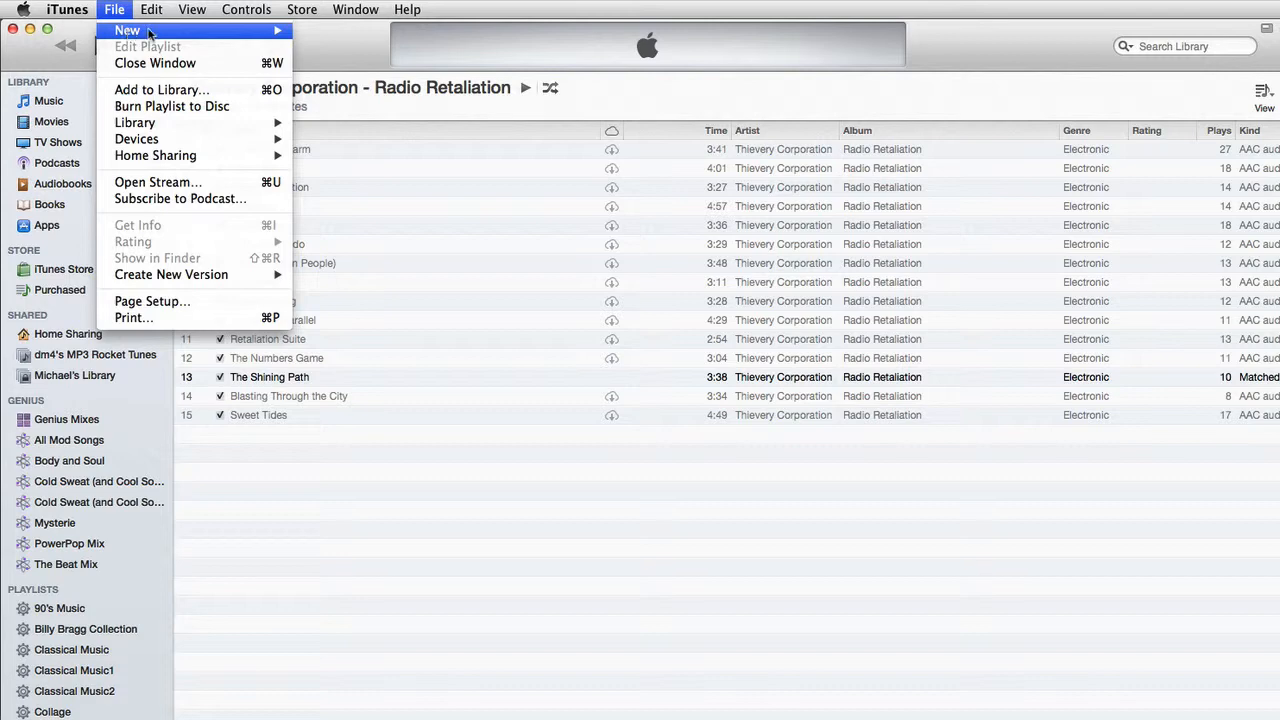
mouse_move(170, 33)
click(356, 69)
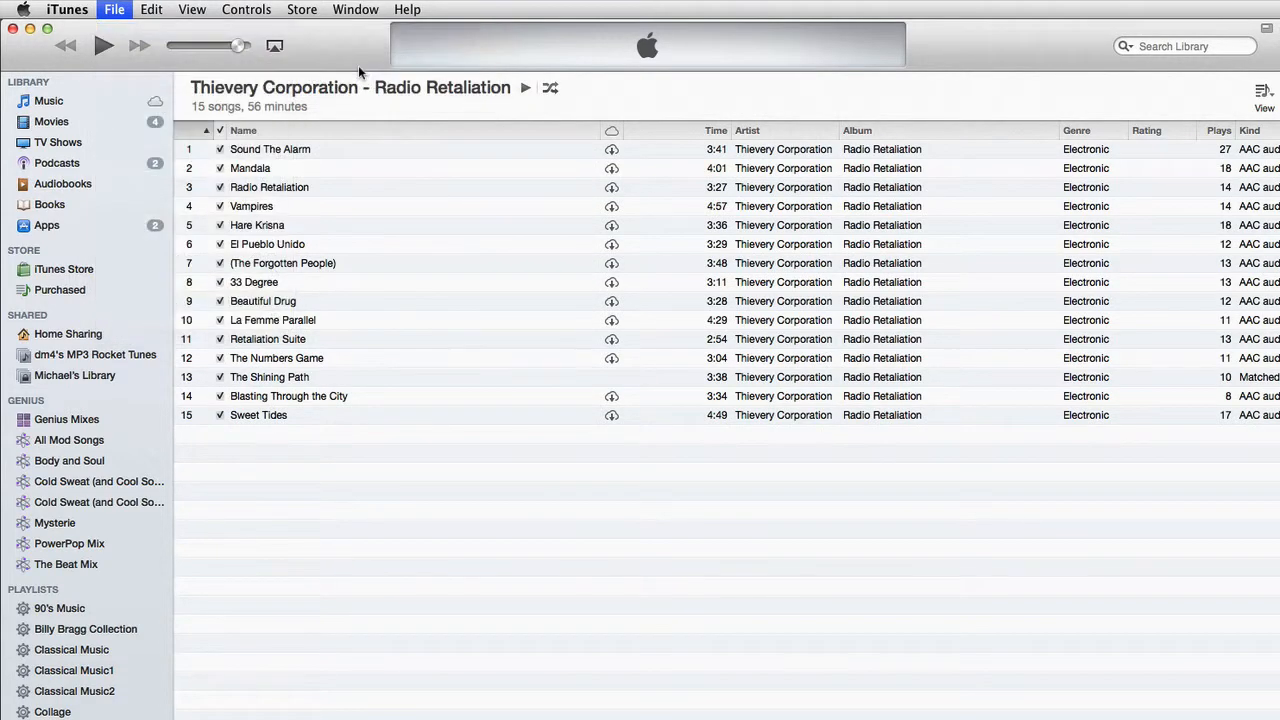
click(166, 97)
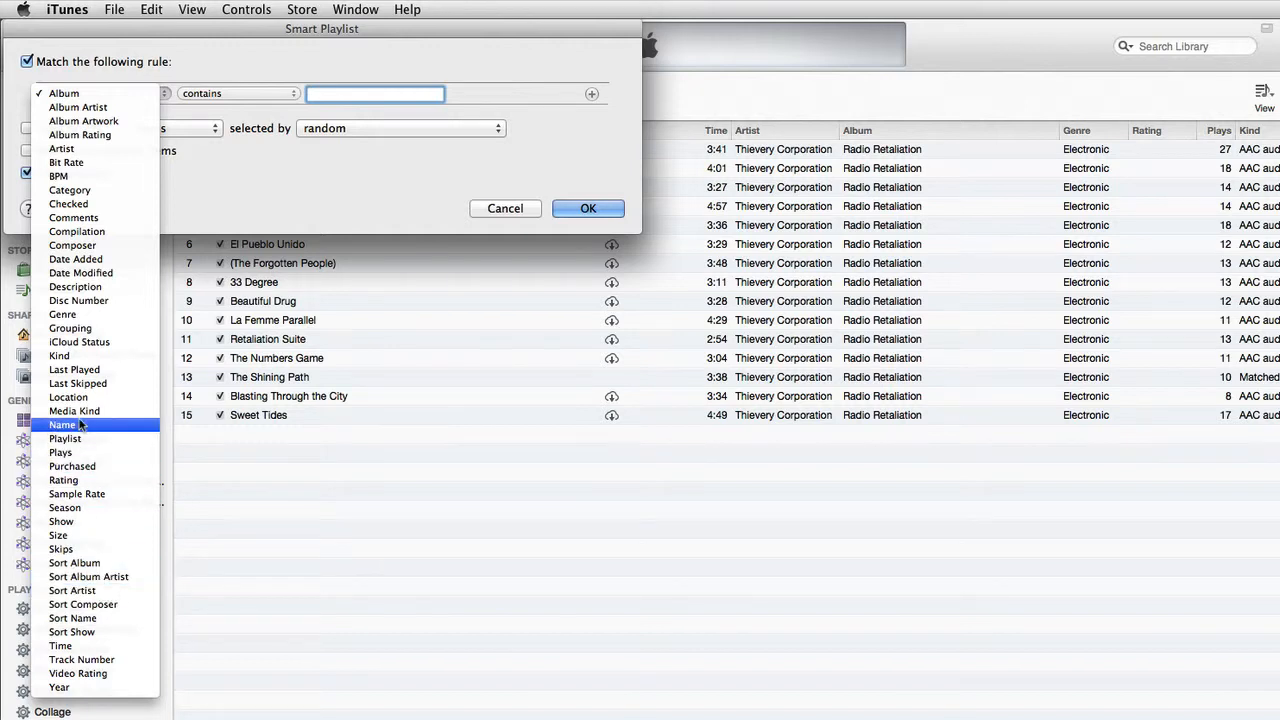
click(62, 425)
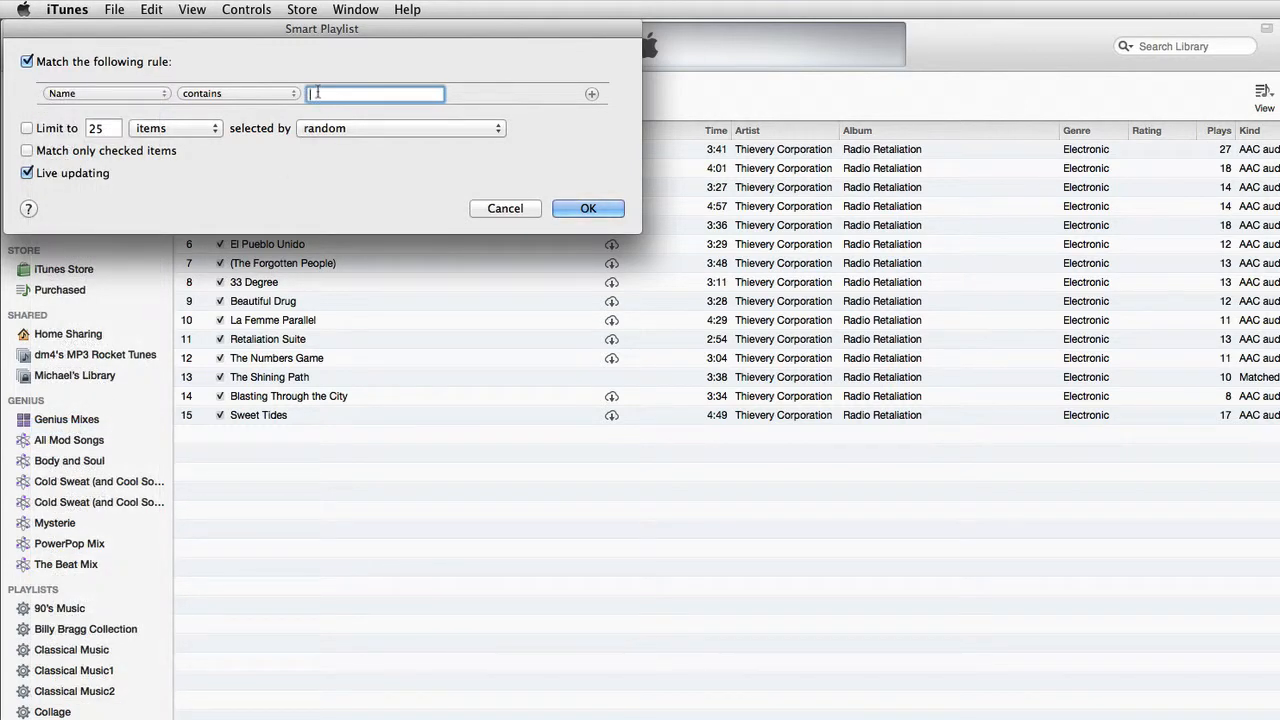
text(FishingWithAlex)
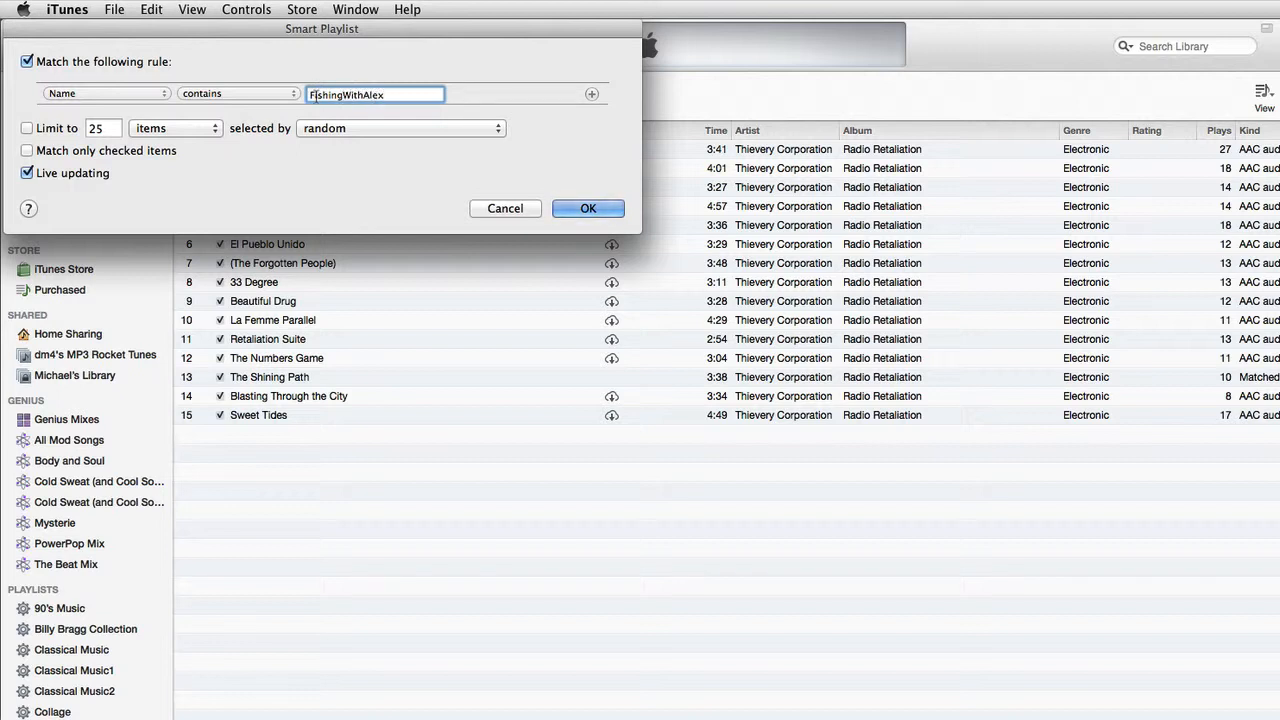
click(584, 208)
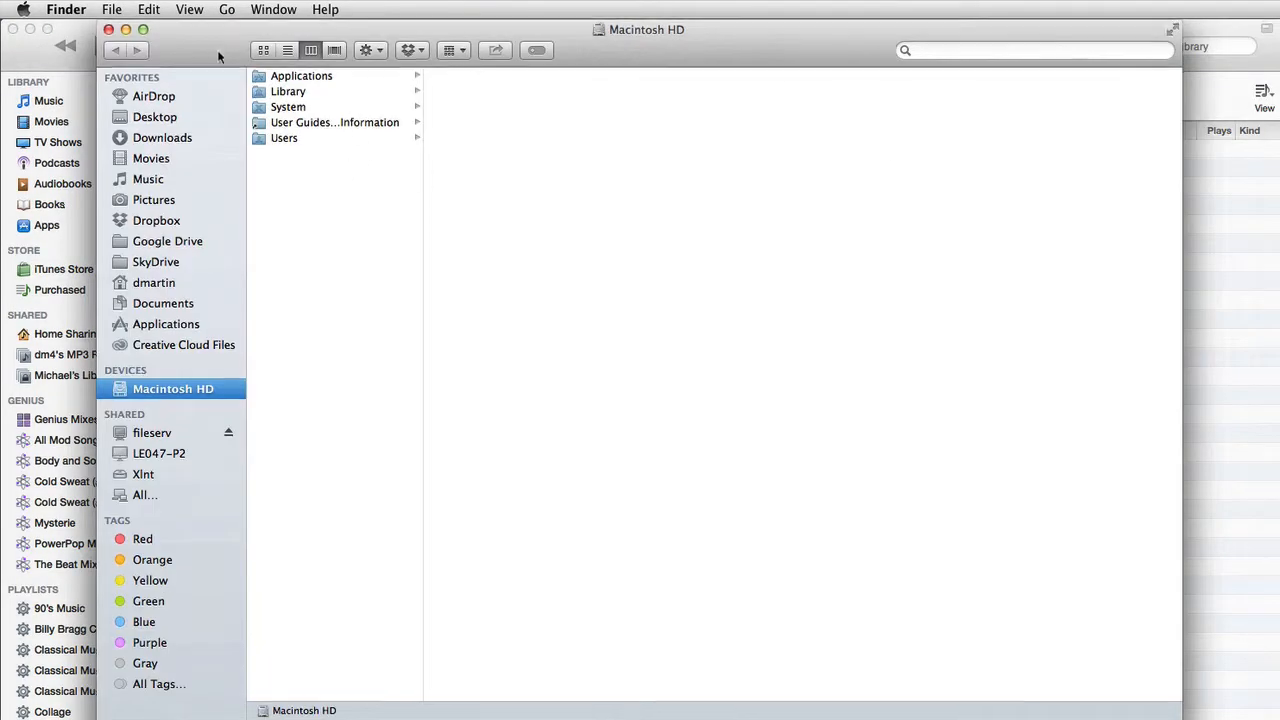
- Add FishingWithAlex.m4a and the matching RoomTone .m4a file from the Downloads folder to the iTunes library, and put the Finder window away
drag(218, 56, 403, 183)
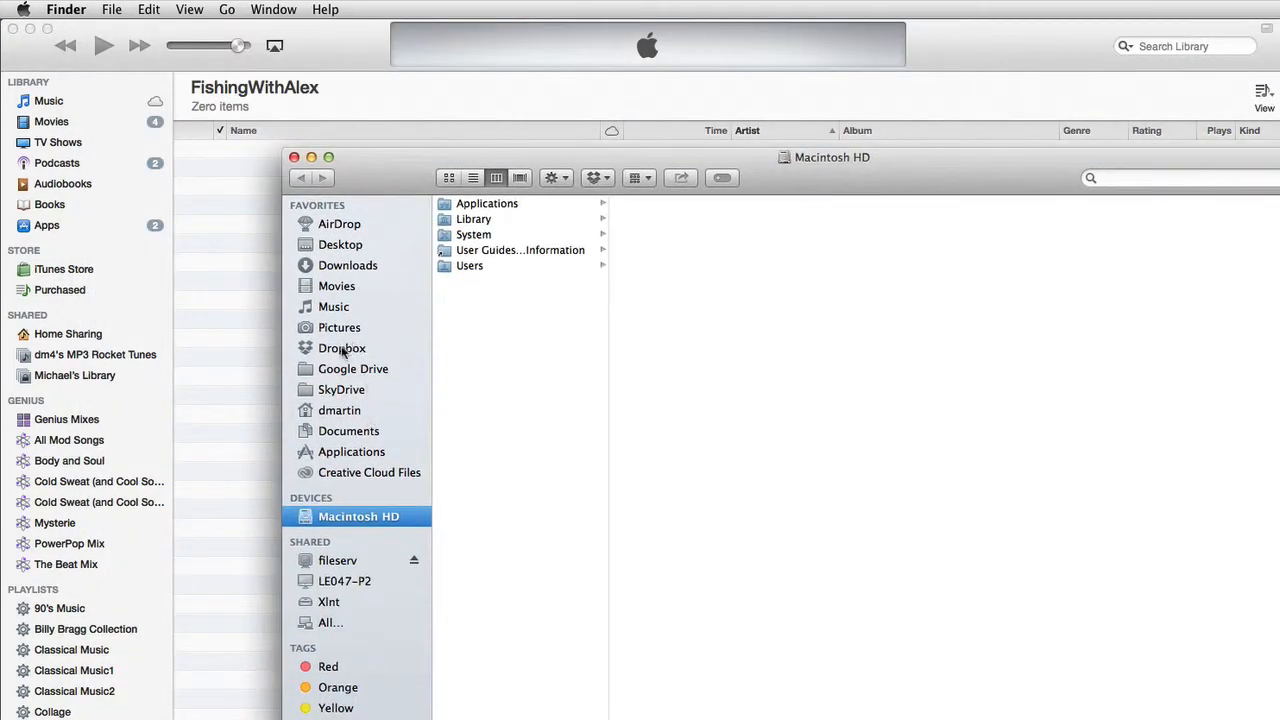
click(338, 268)
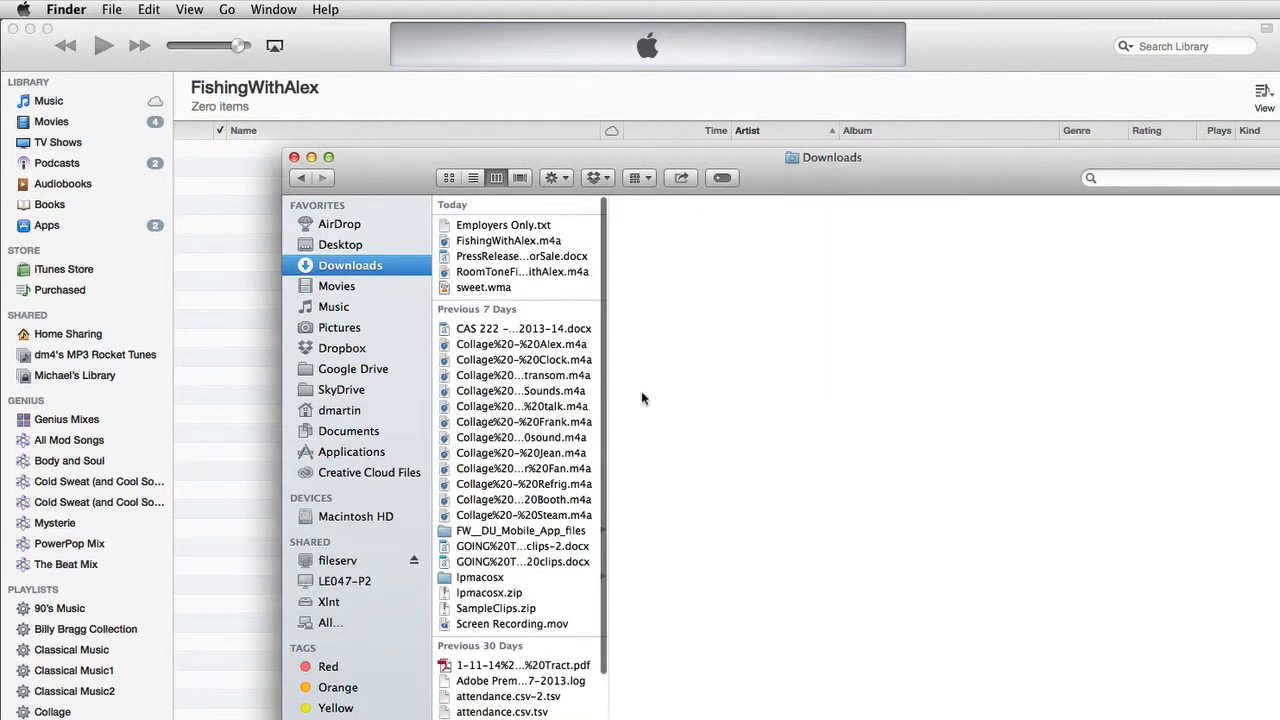
click(496, 246)
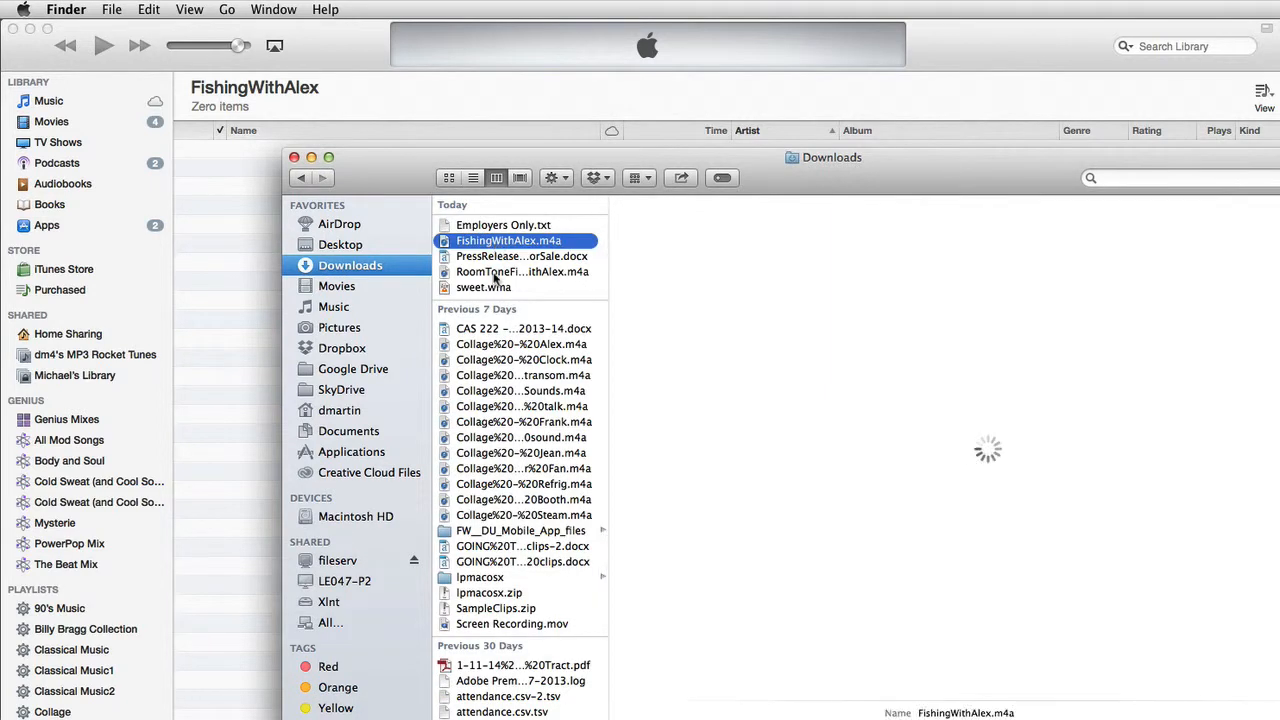
super+click(493, 273)
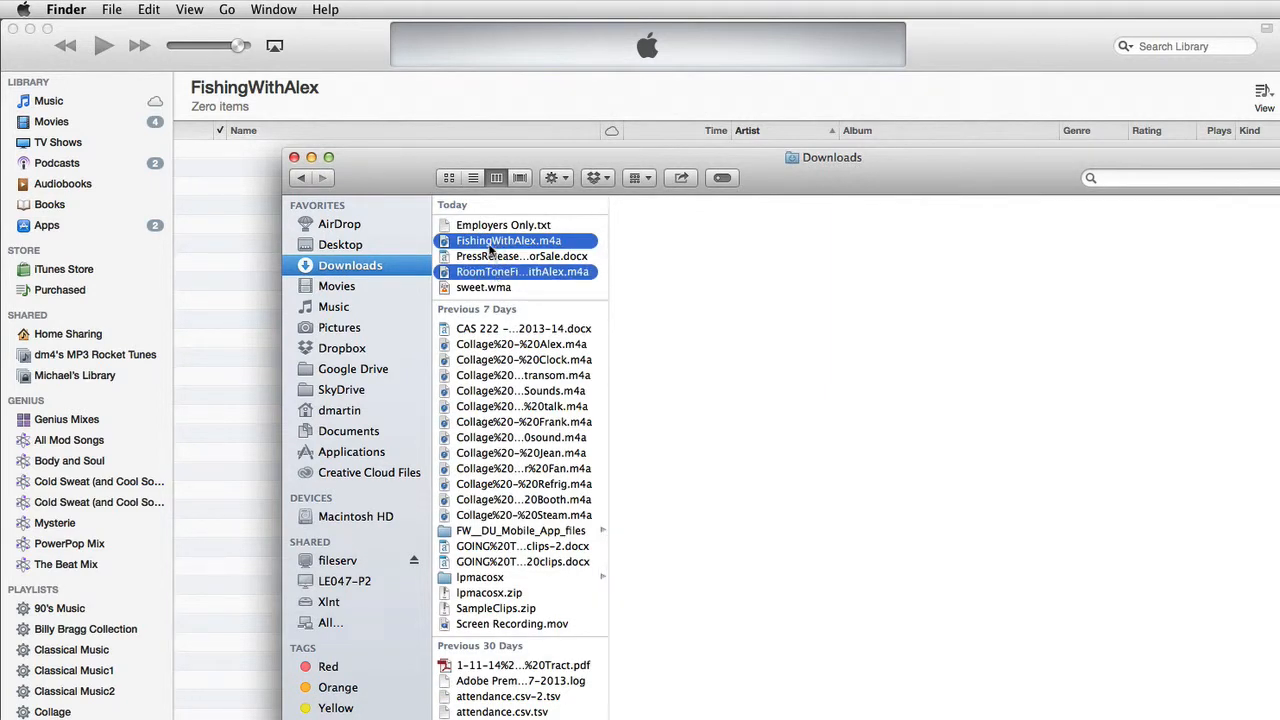
drag(493, 243, 85, 133)
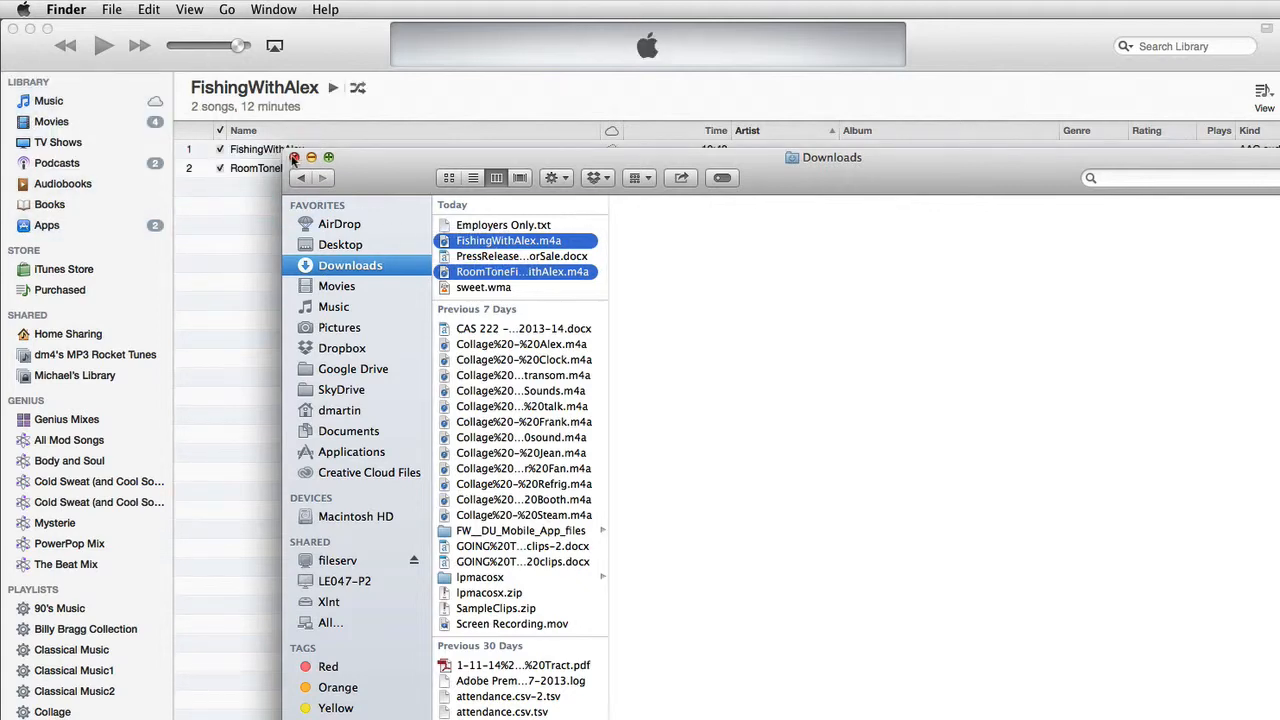
click(311, 157)
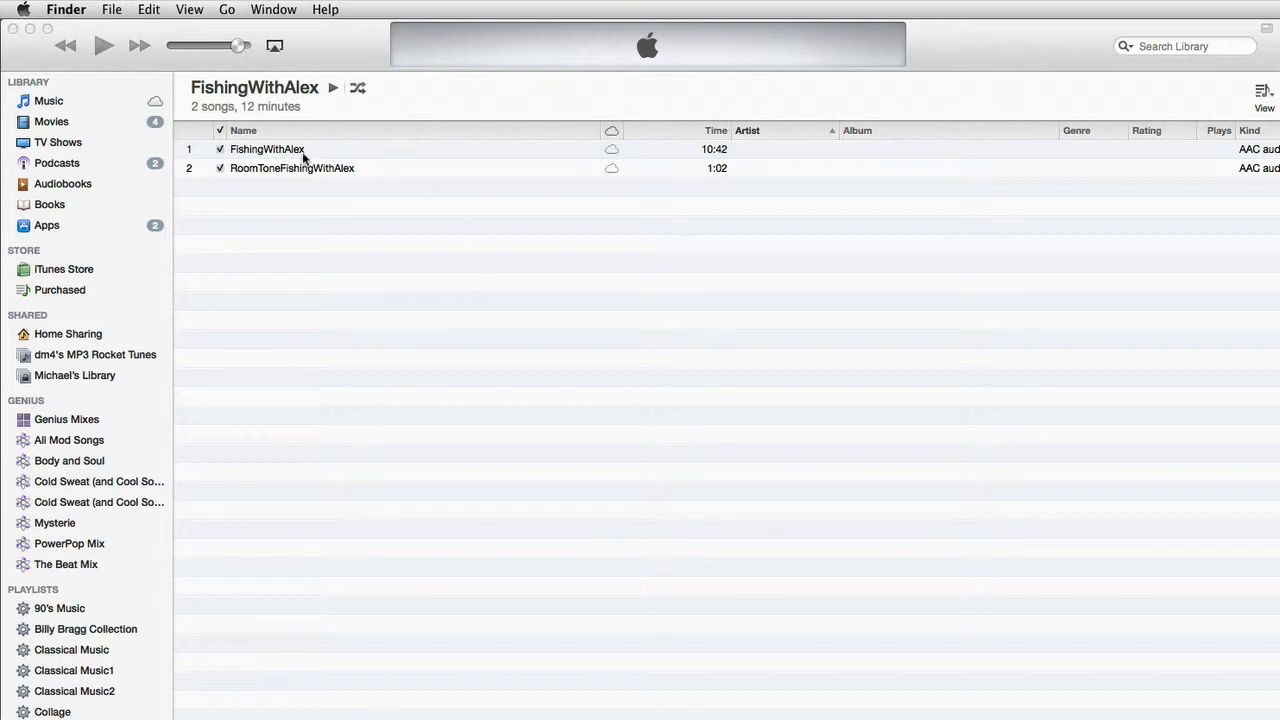
- Switch back to GarageBand and show the FishingWithAlex playlist's audio files in the Media Browser
click(97, 34)
click(64, 10)
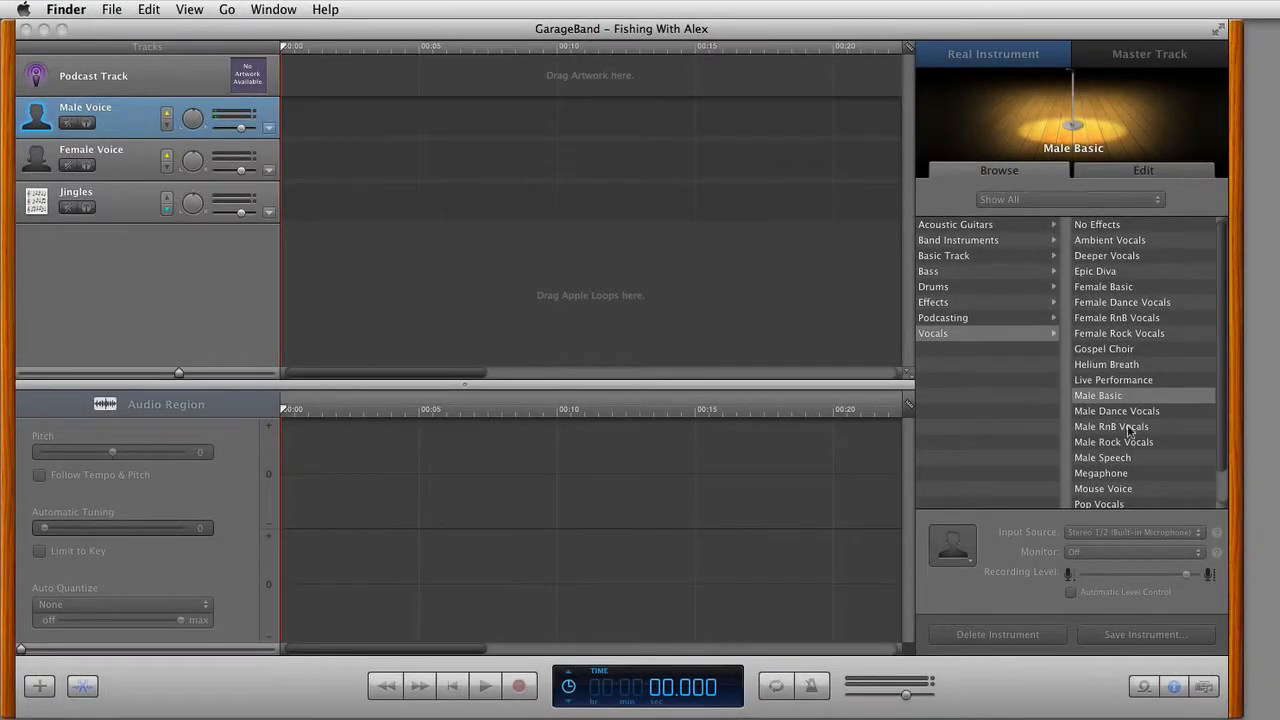
click(1204, 686)
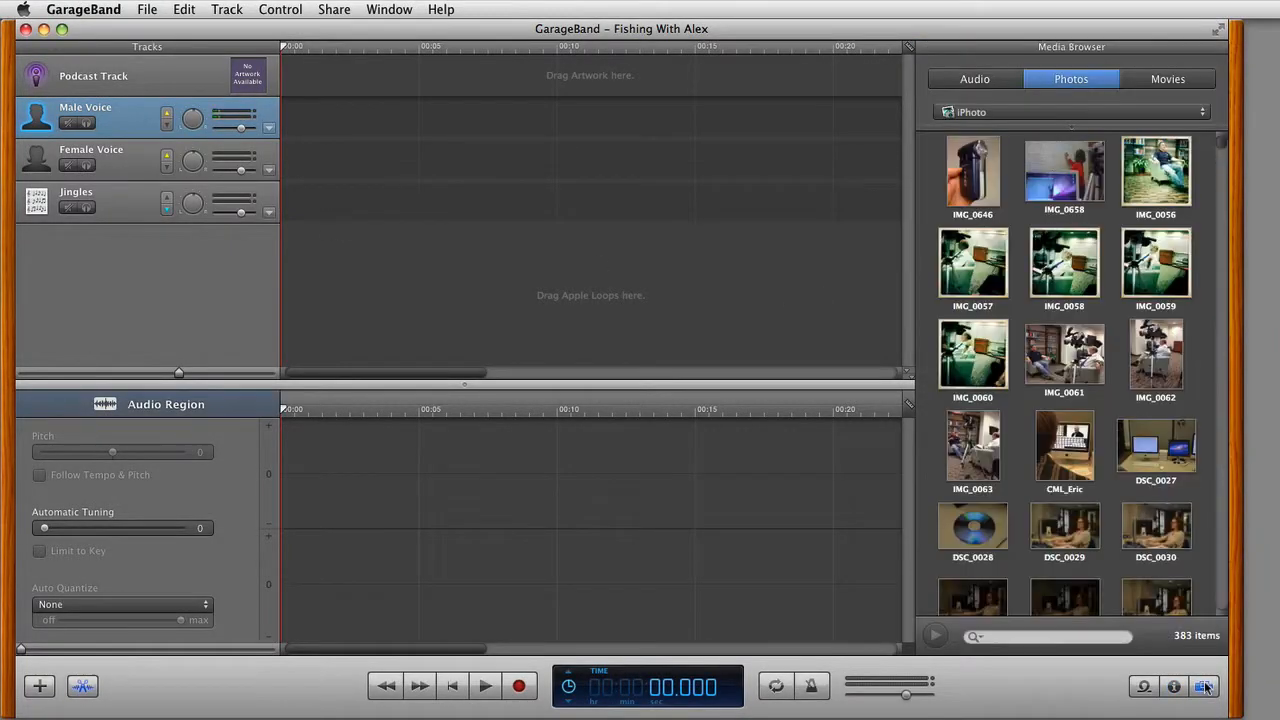
click(990, 84)
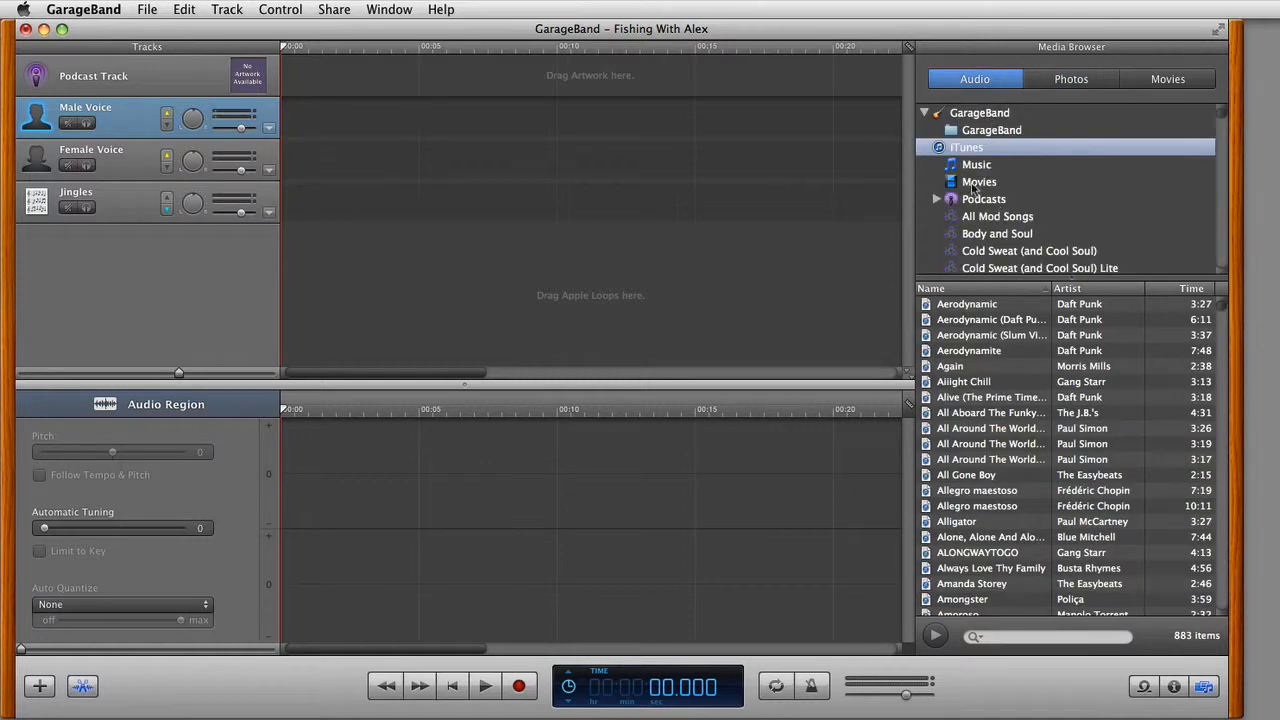
scroll(1008, 228, down, 3)
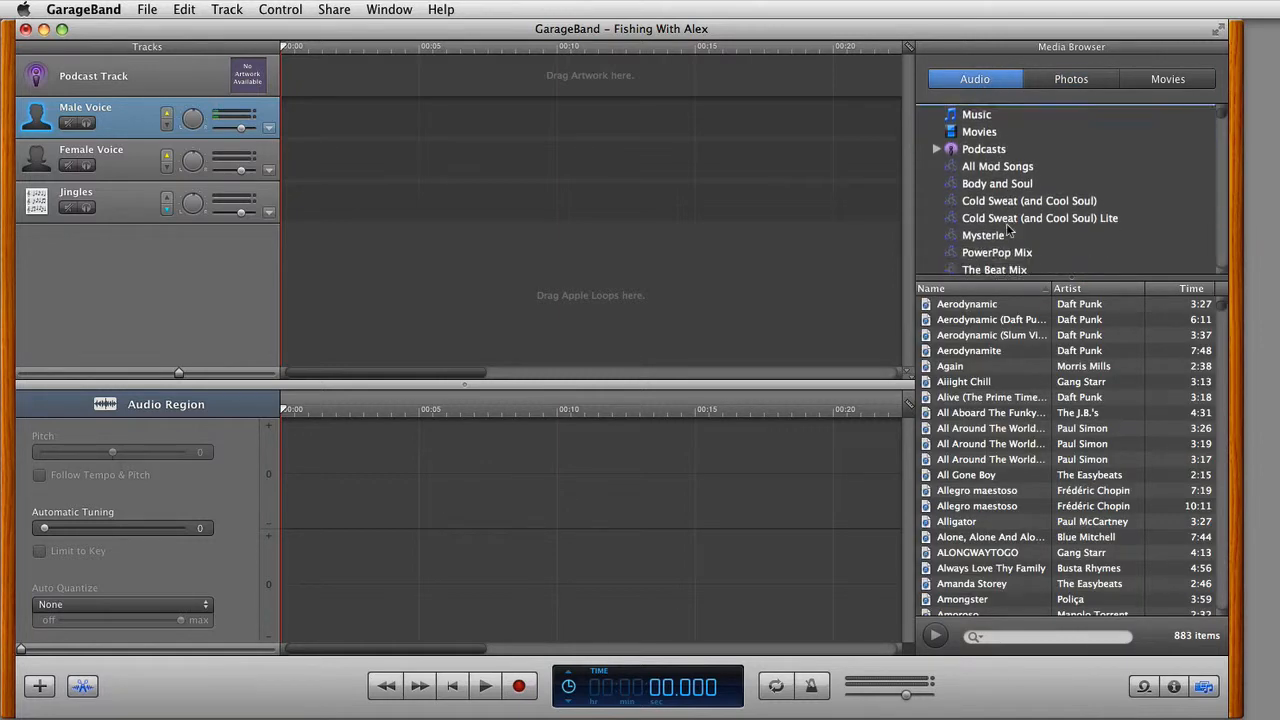
scroll(1008, 228, down, 10)
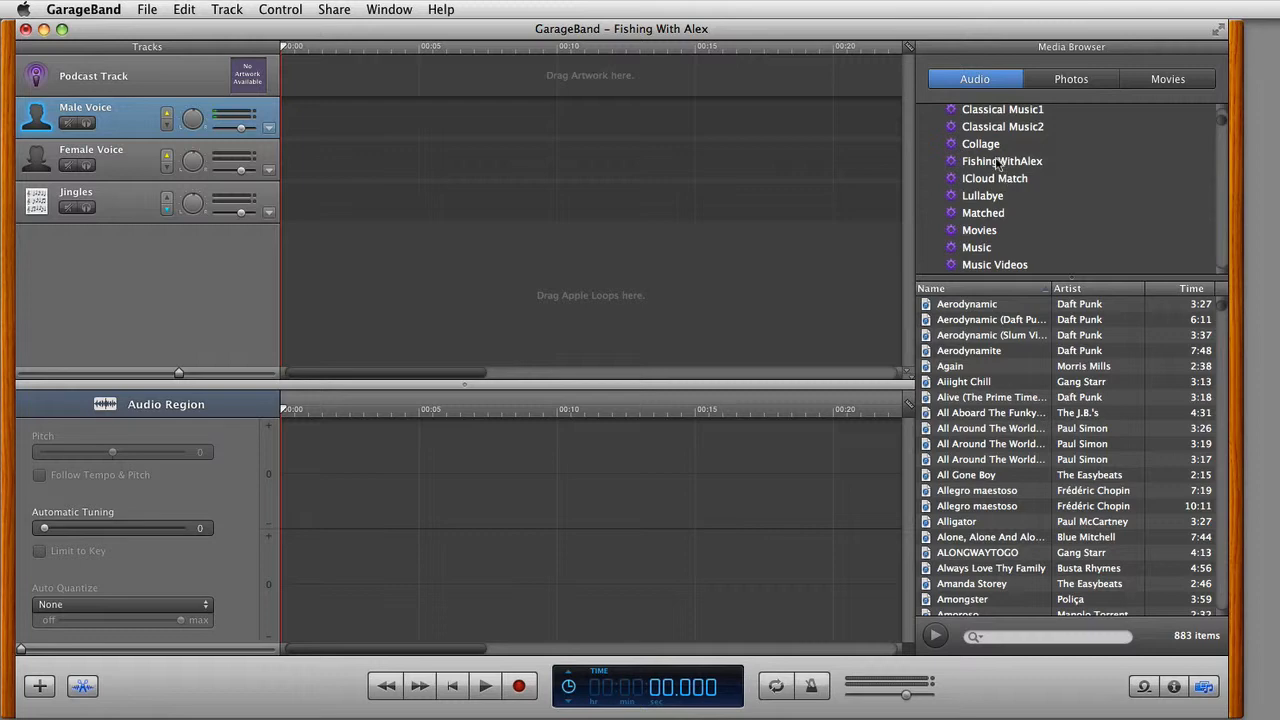
click(997, 163)
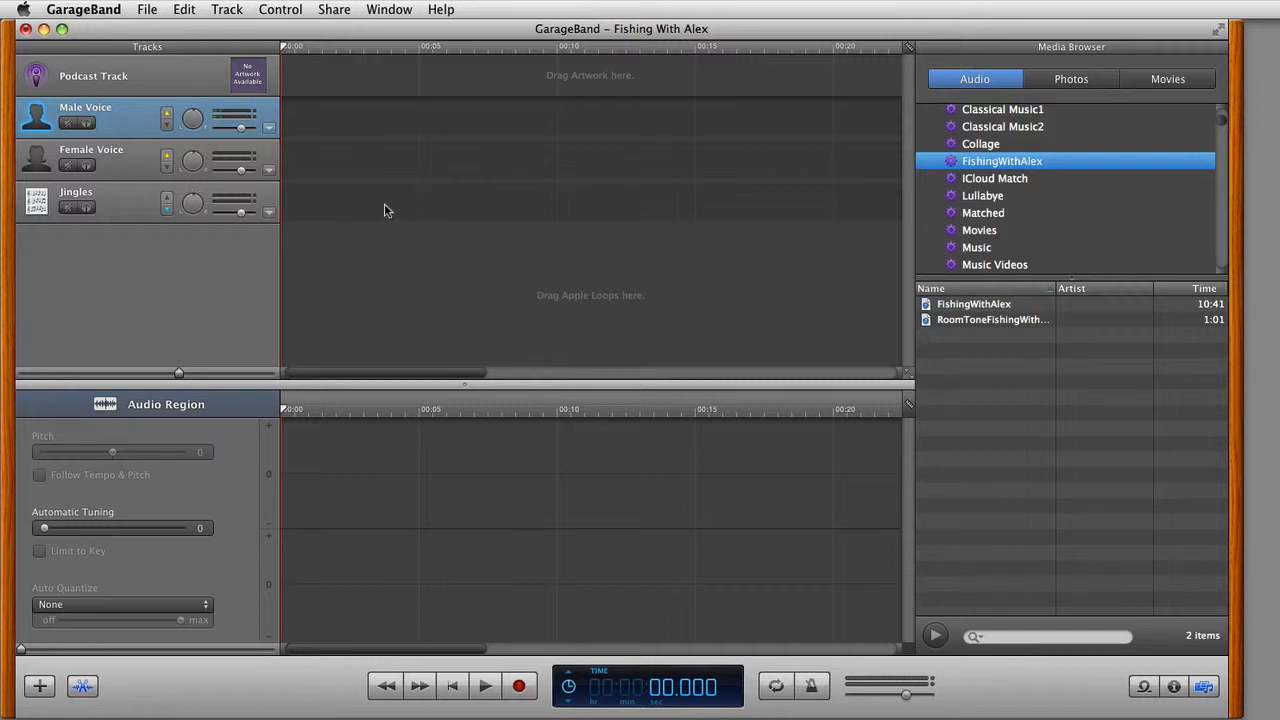
- Delete the Podcast Track from the project
click(132, 70)
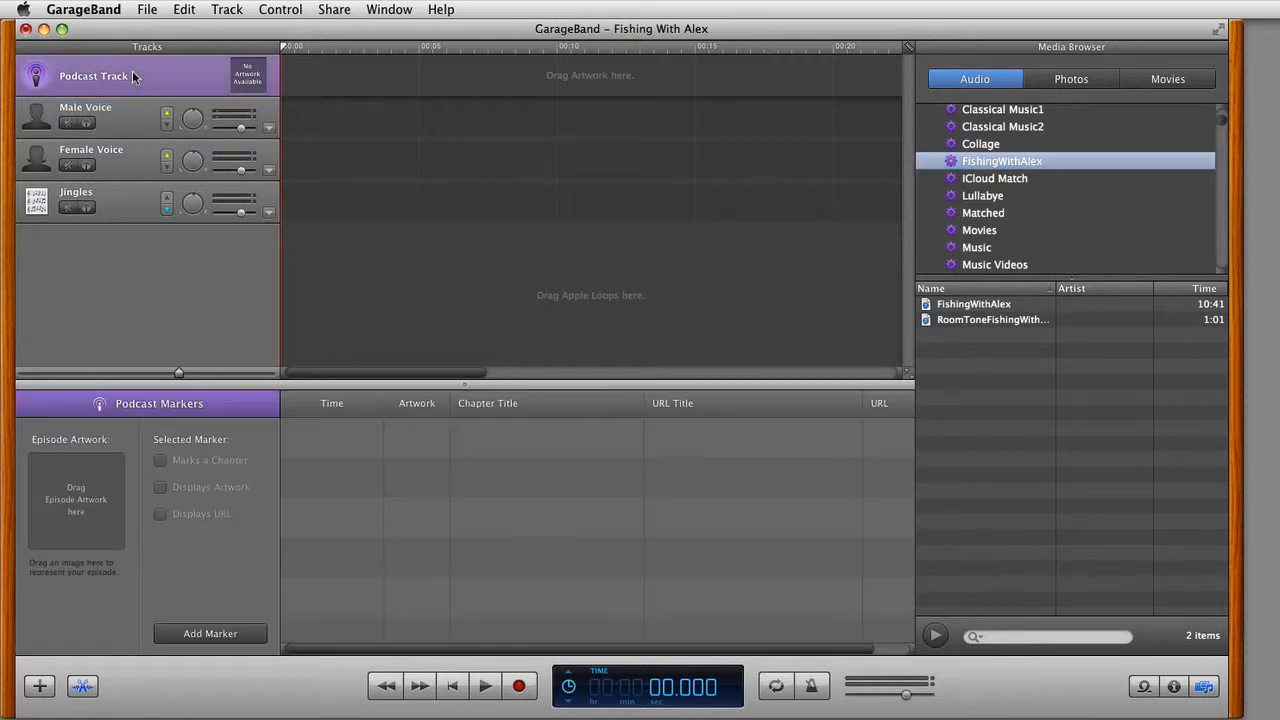
click(226, 10)
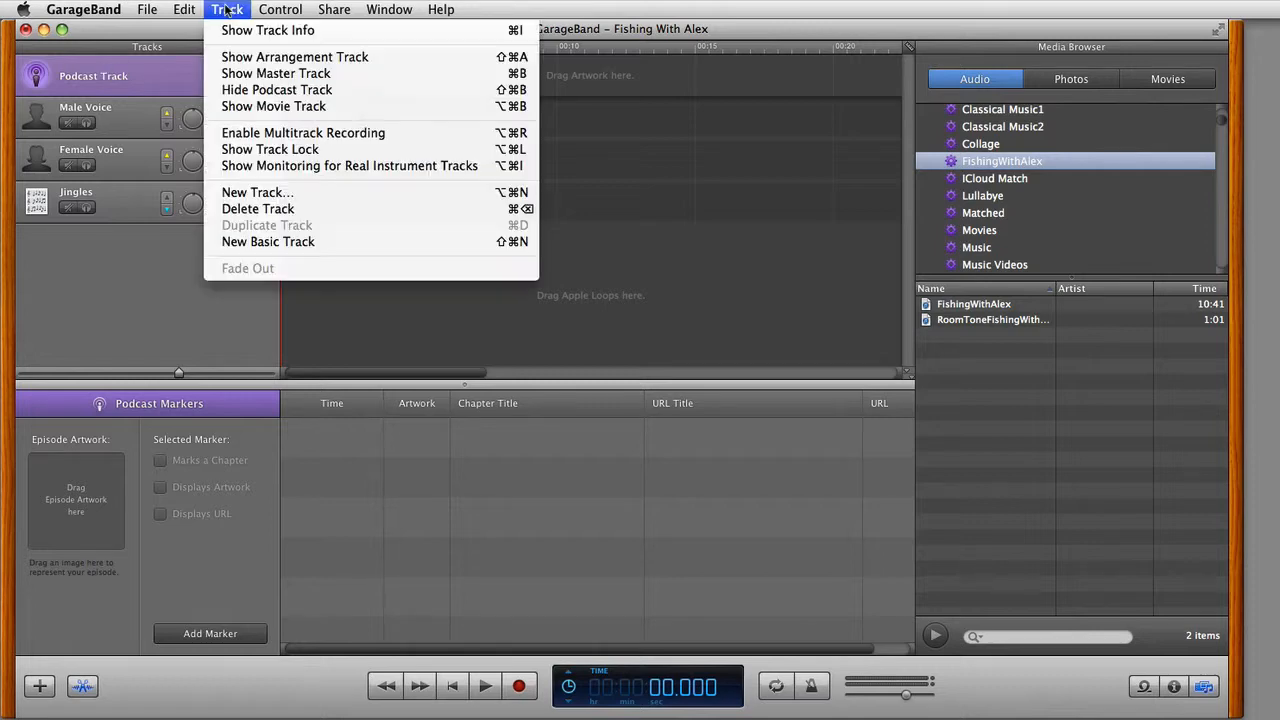
click(253, 208)
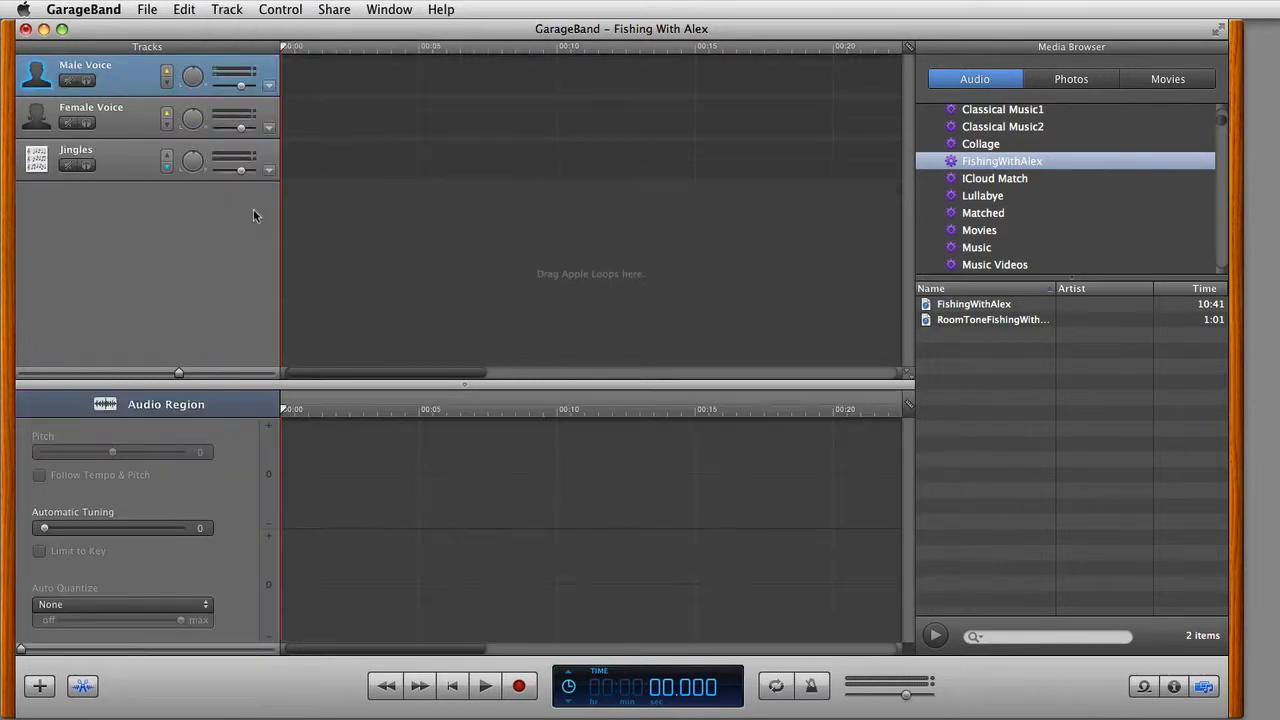
- Delete the Female Voice track from the project
click(119, 158)
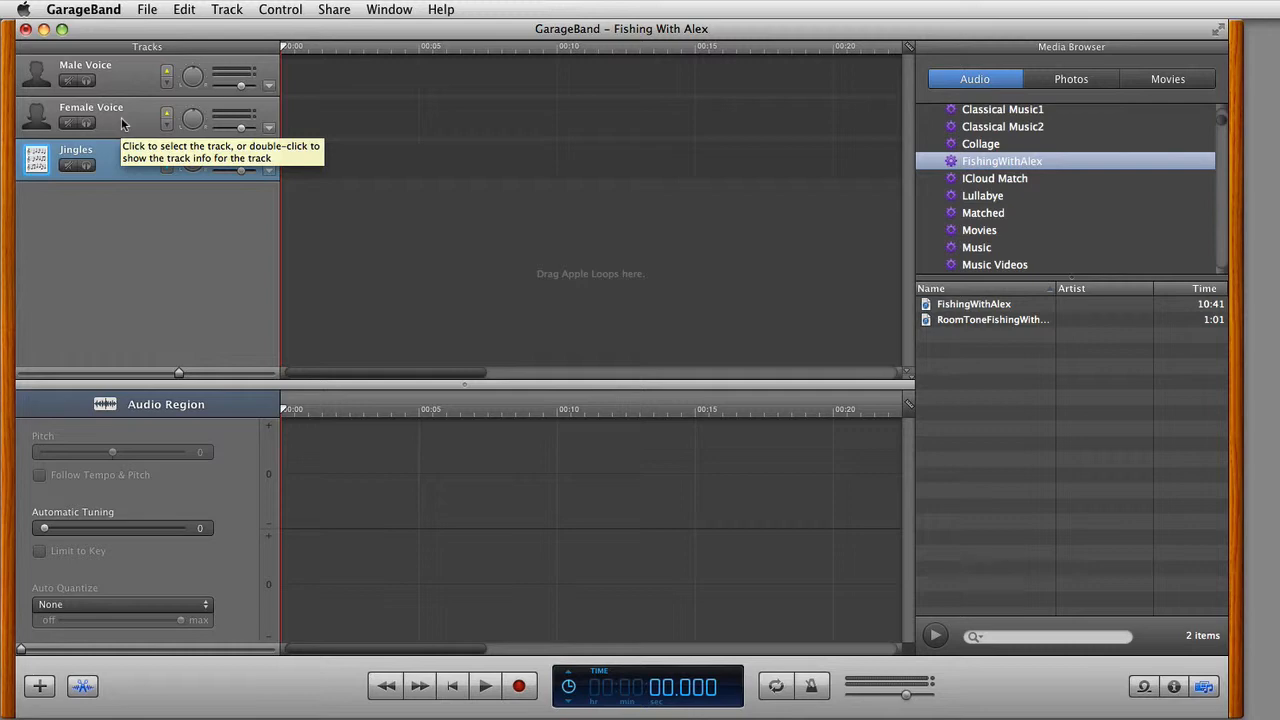
click(123, 123)
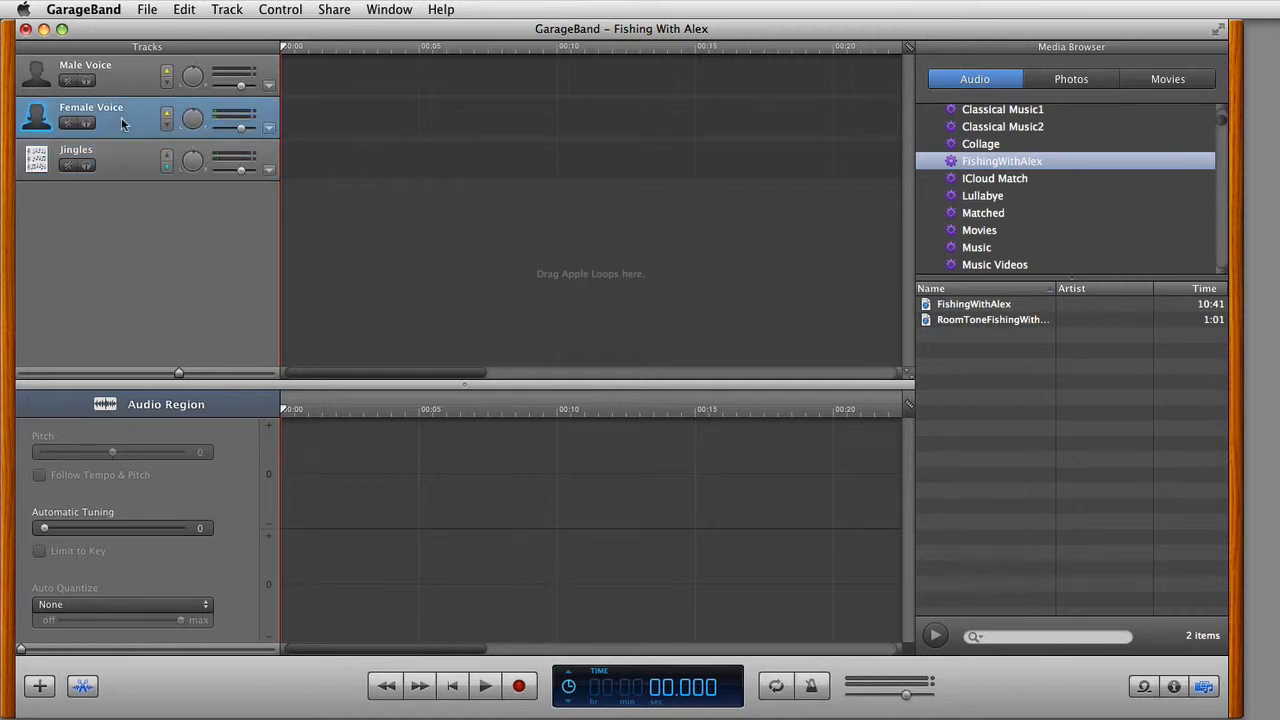
click(186, 10)
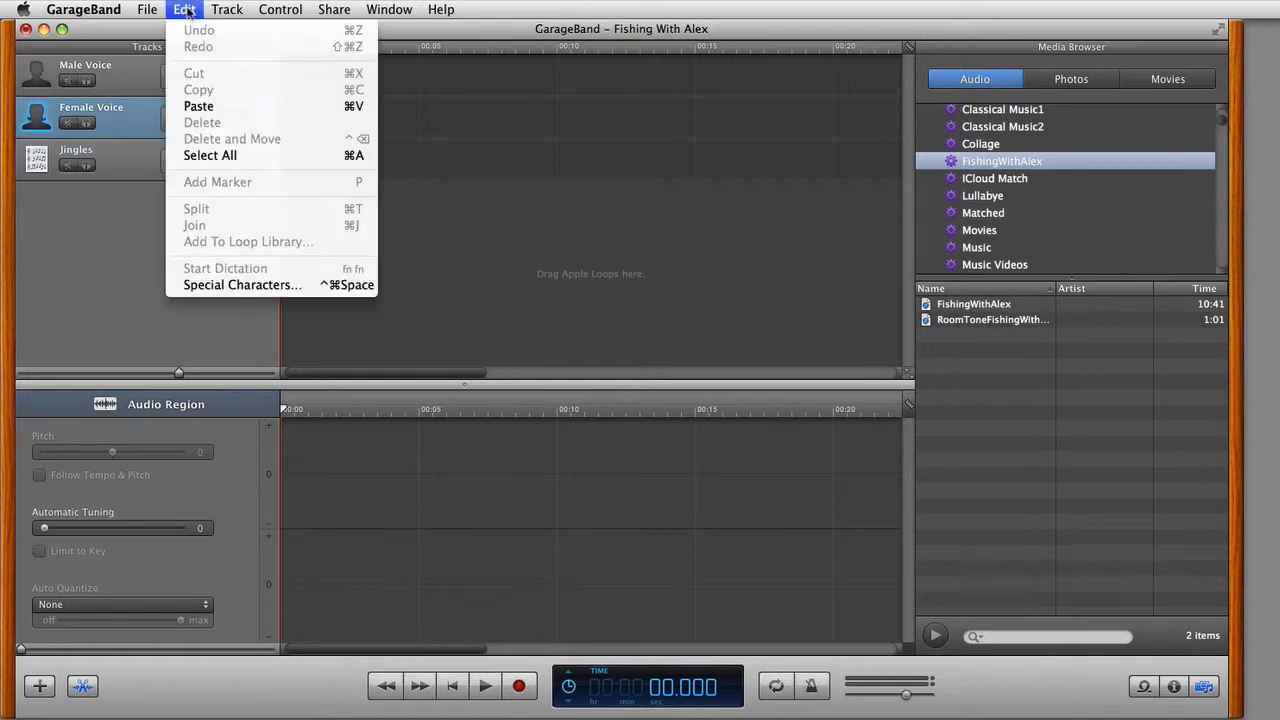
mouse_move(227, 10)
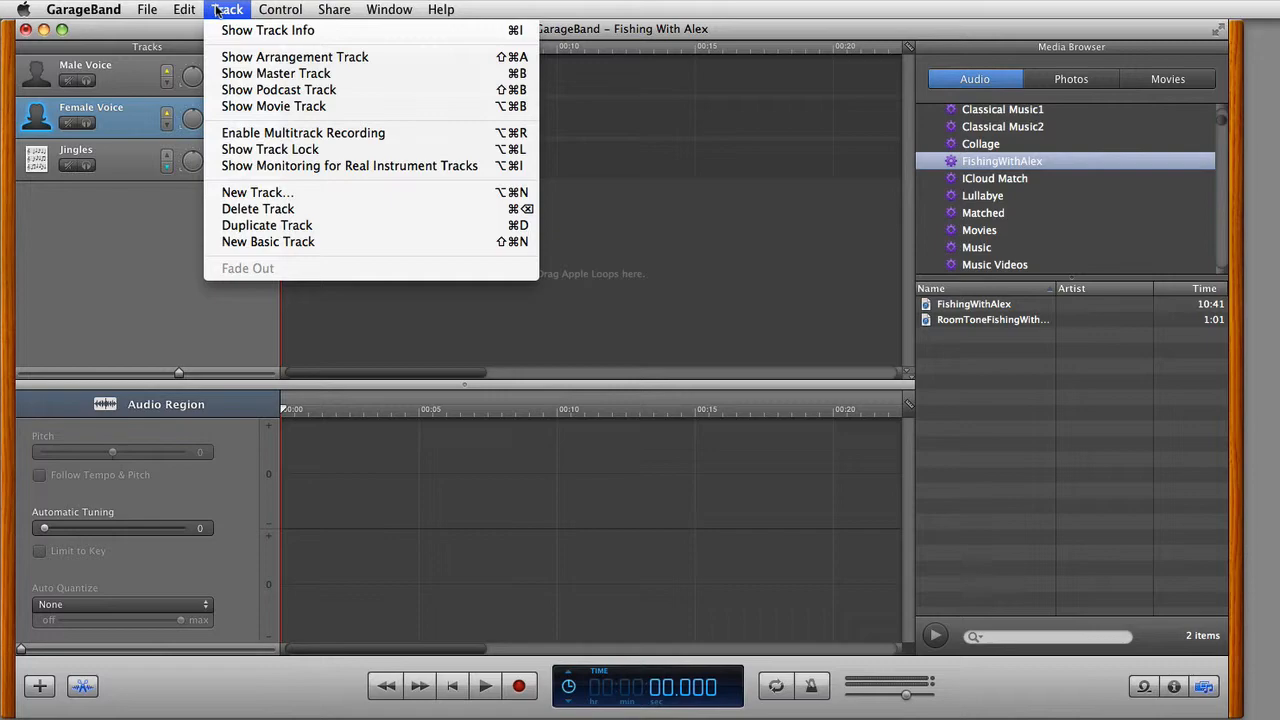
click(244, 211)
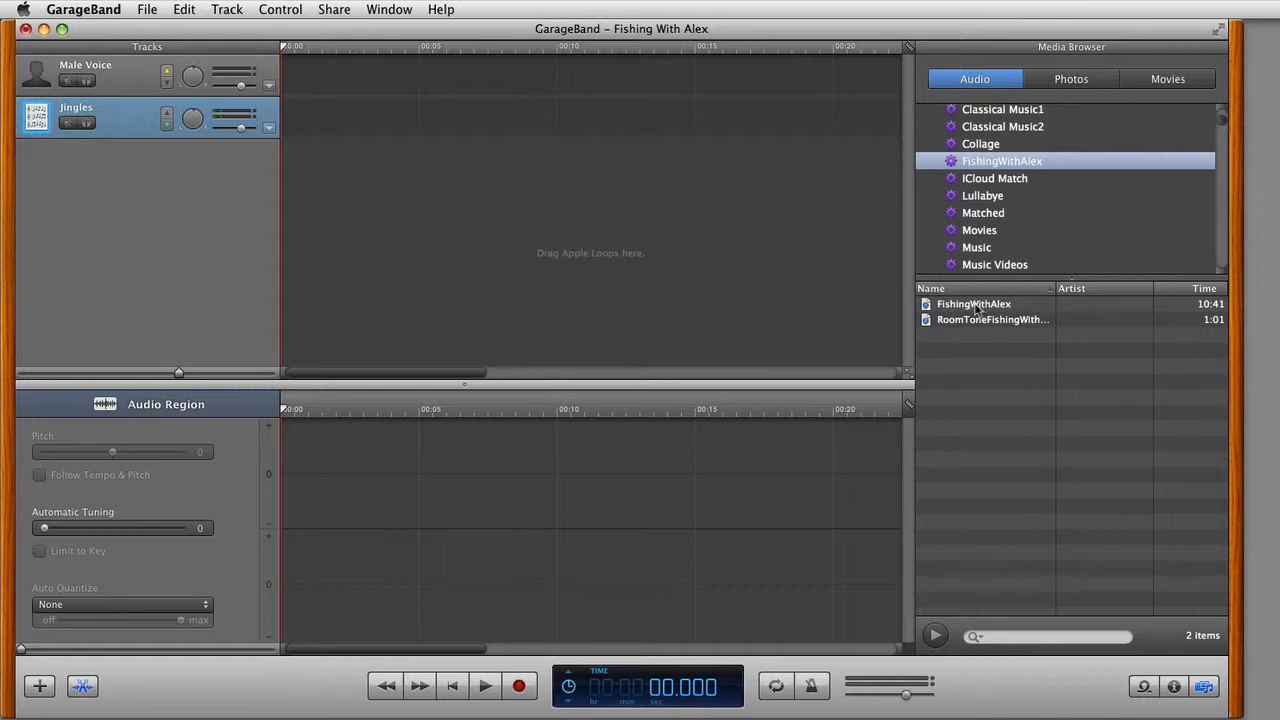
- Place the FishingWithAlex audio clip at the very start of the Male Voice track and play it
drag(977, 309, 371, 85)
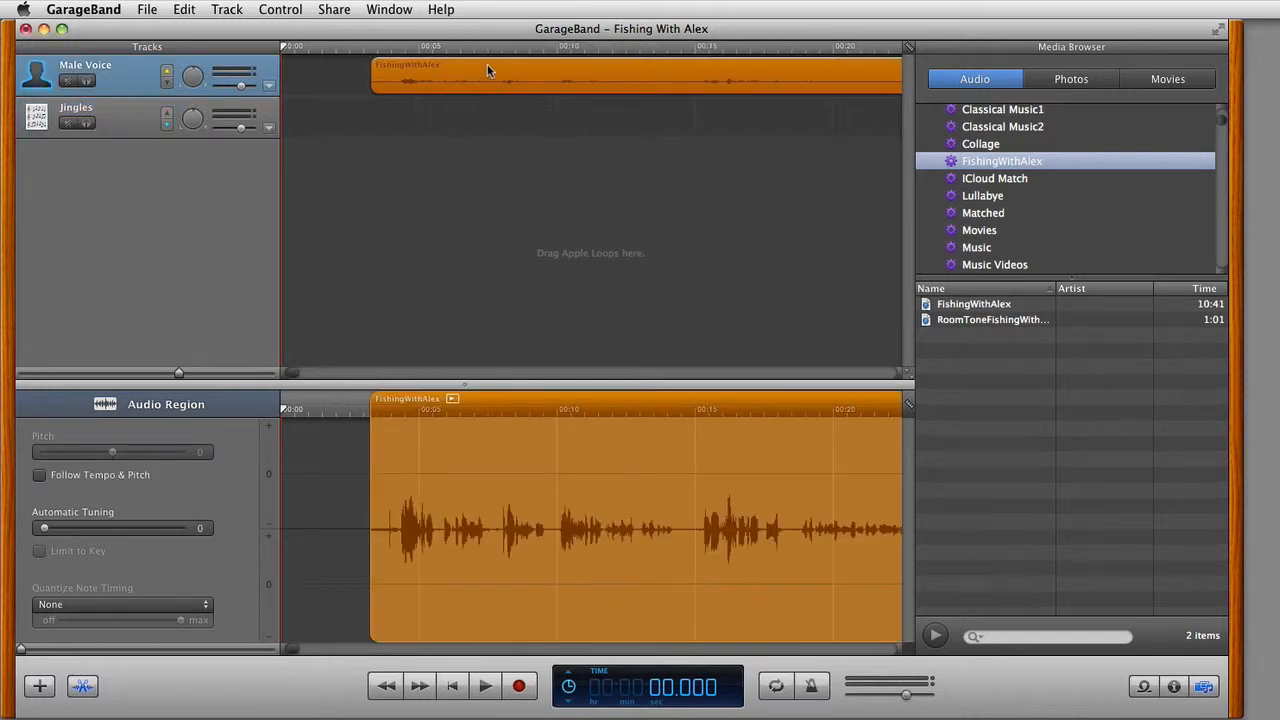
drag(487, 64, 367, 62)
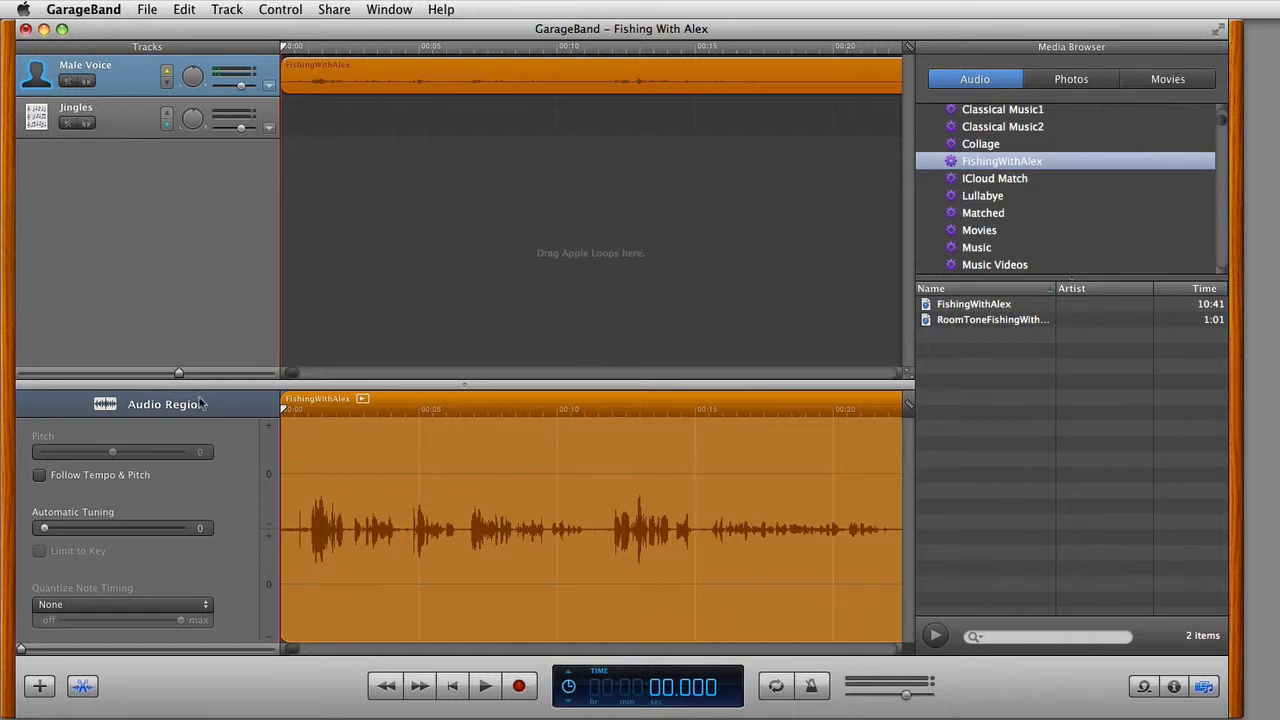
drag(179, 373, 83, 373)
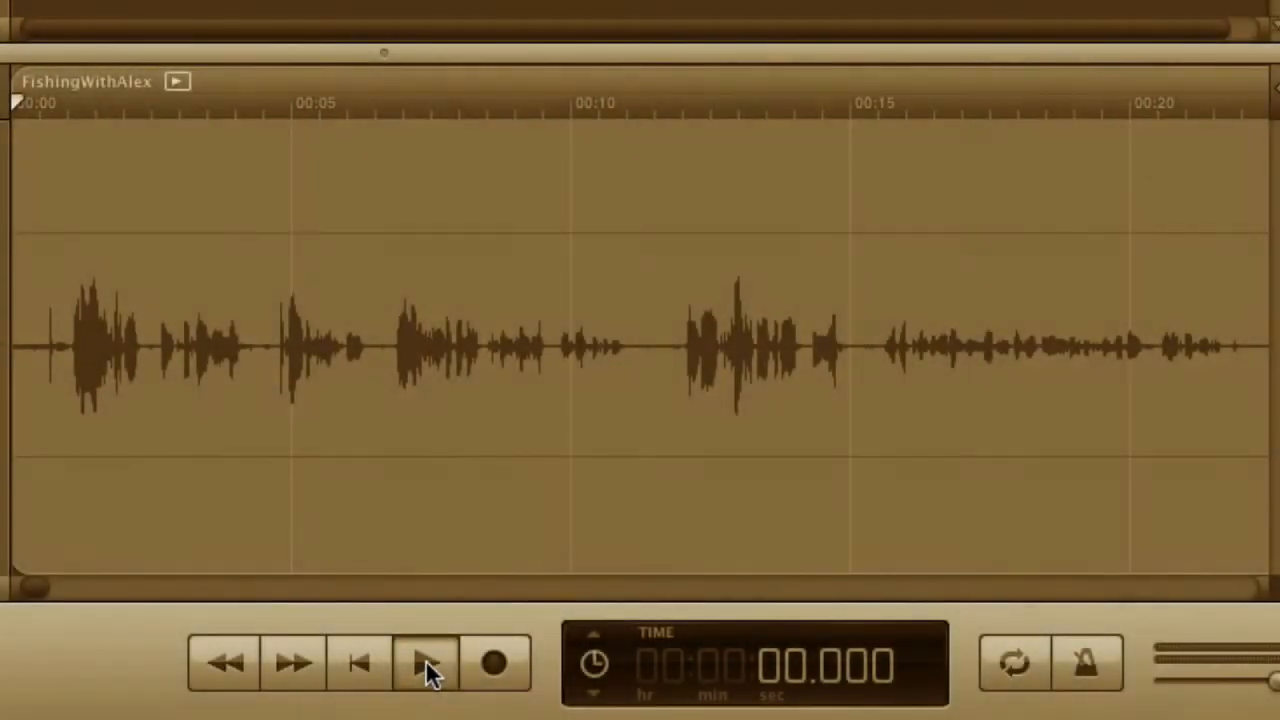
click(425, 662)
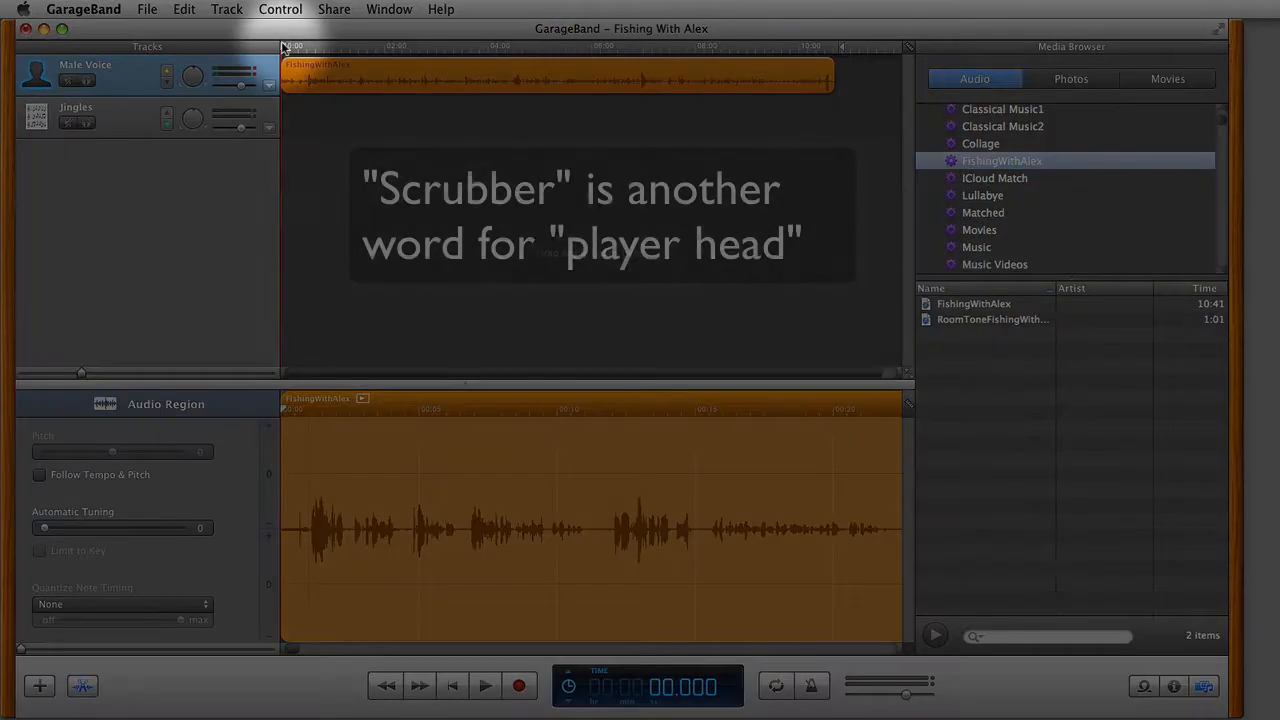
- Listen to the opening of the FishingWithAlex clip from the 6-second mark and stop at about 9.75 s
mouse_move(285, 48)
mouse_down()
mouse_move(306, 48)
mouse_move(292, 49)
mouse_up()
key(space)
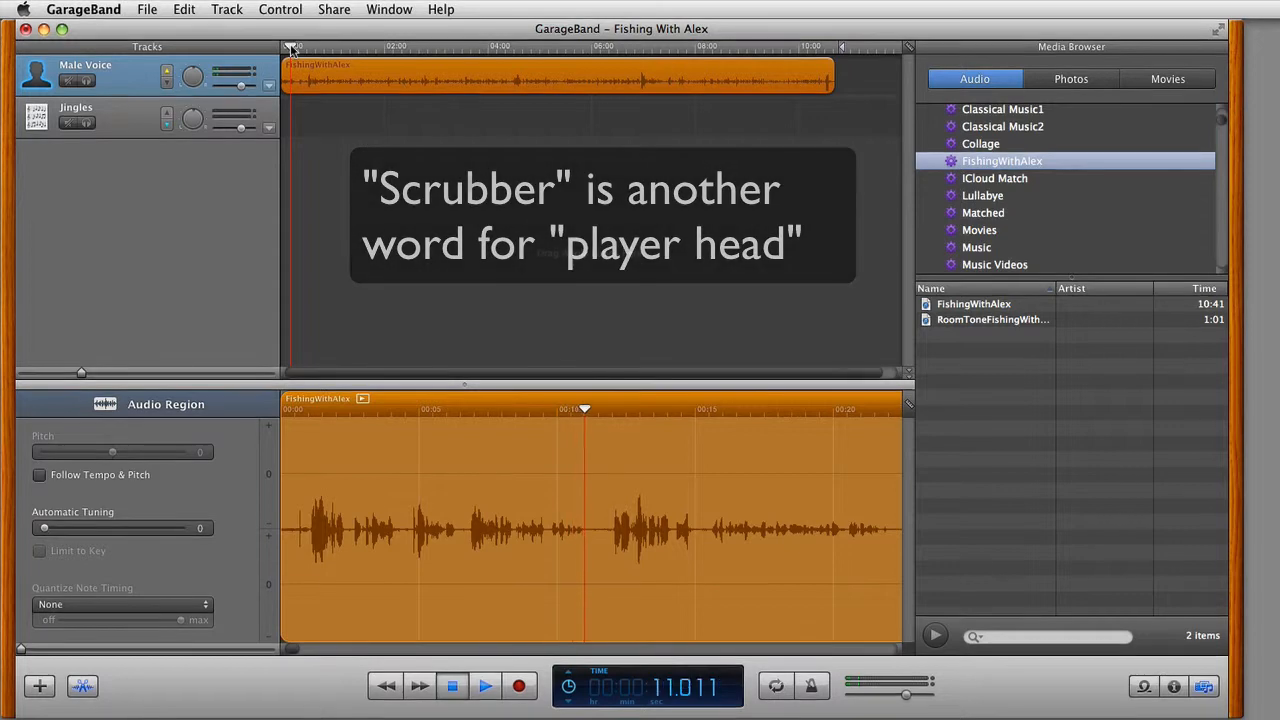
key(space)
drag(292, 48, 287, 48)
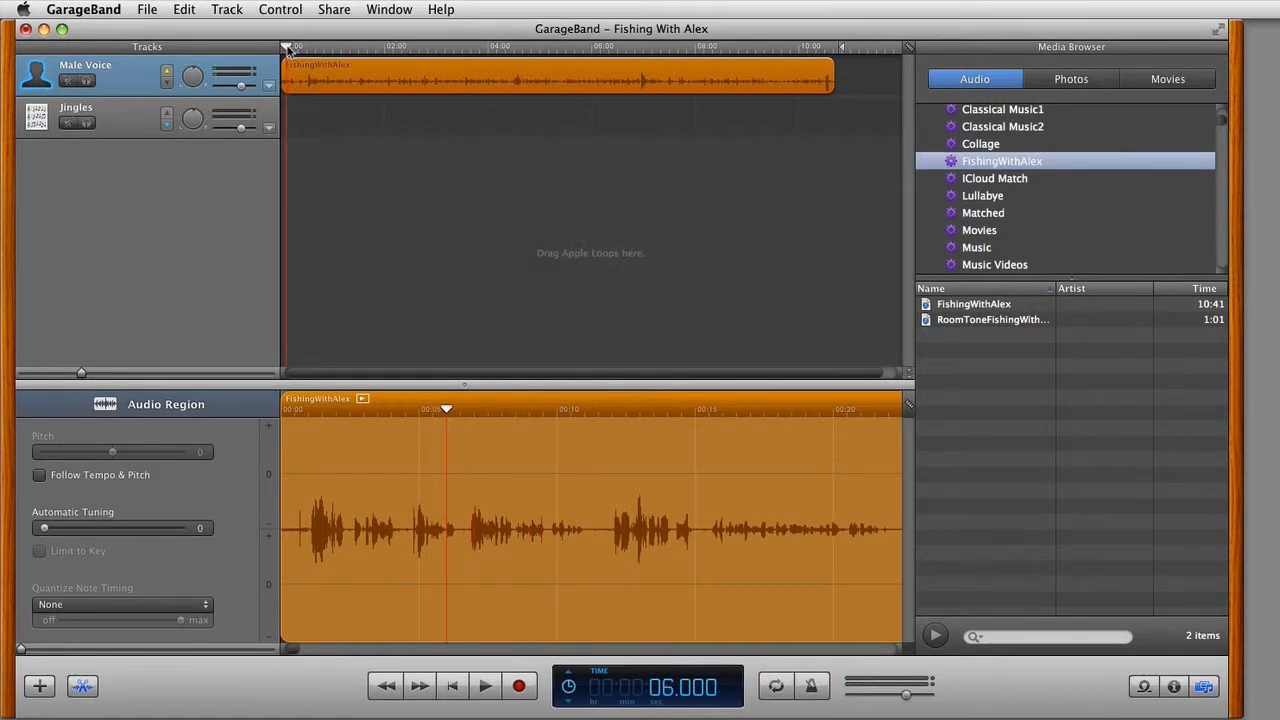
key(space)
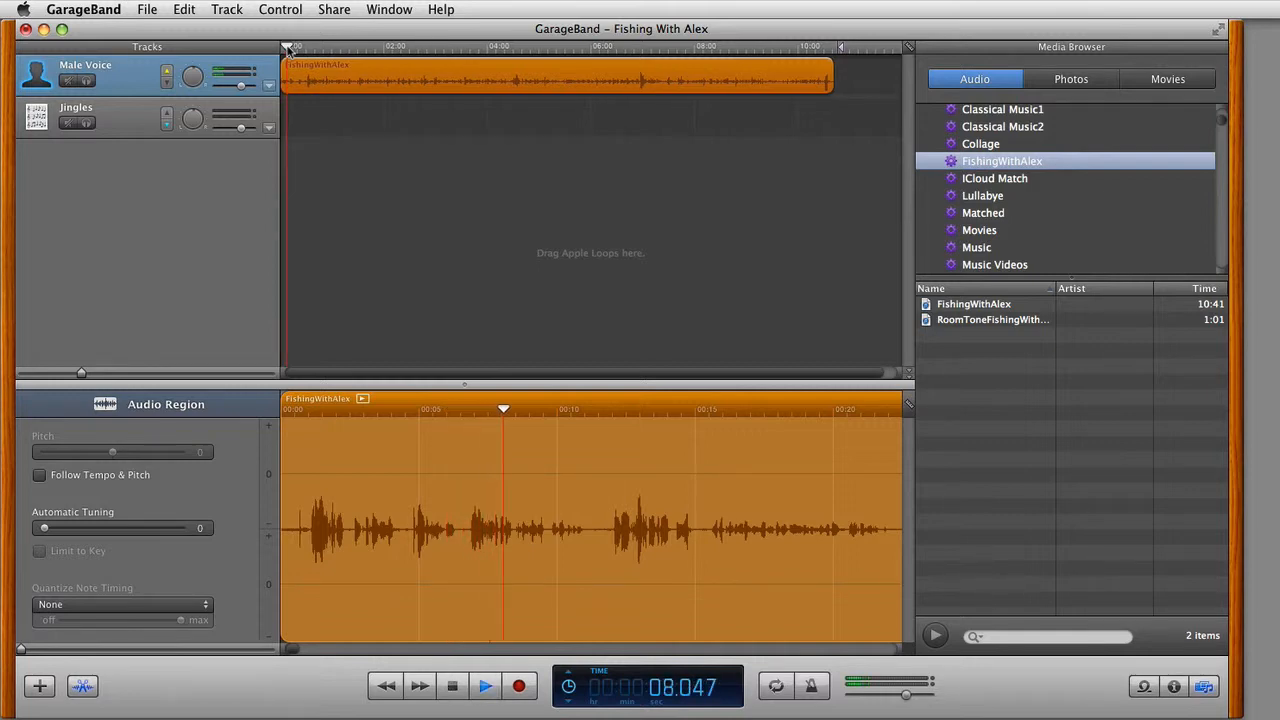
key(space)
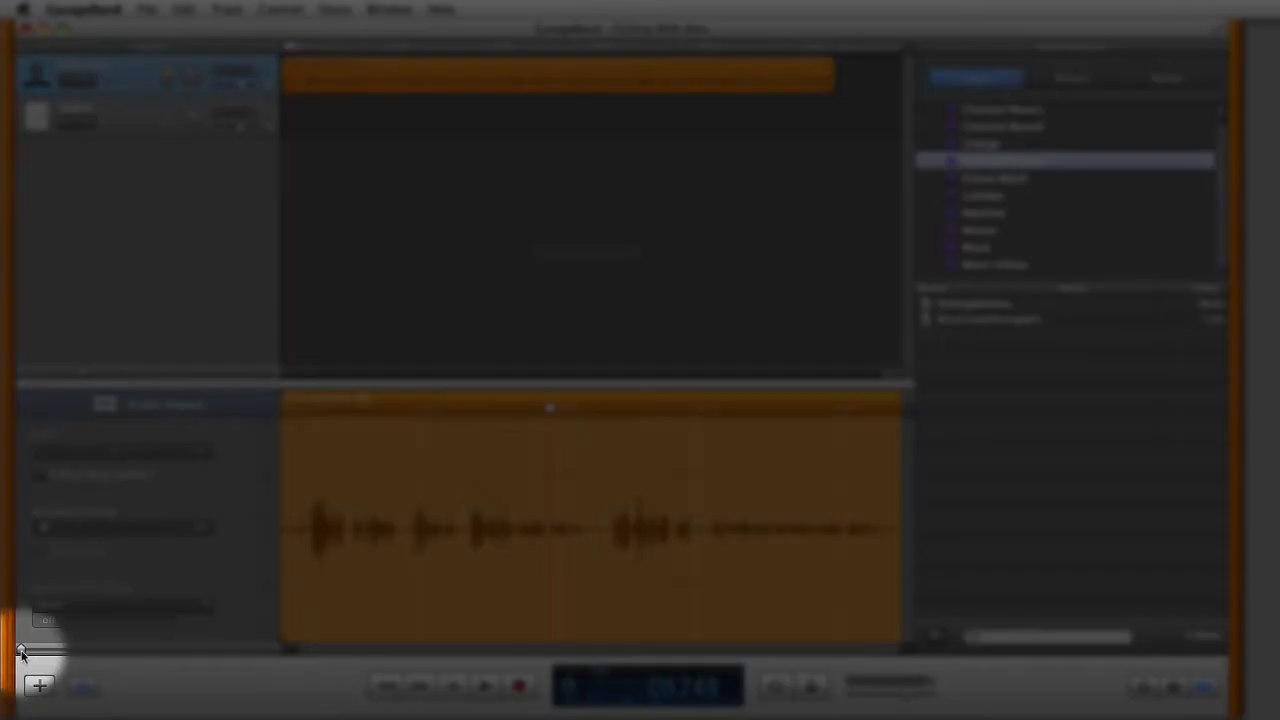
- Magnify the clip's waveform in the editor and place the playhead in the pause at about 9.55 s
drag(21, 651, 137, 650)
scroll(620, 570, right, 10)
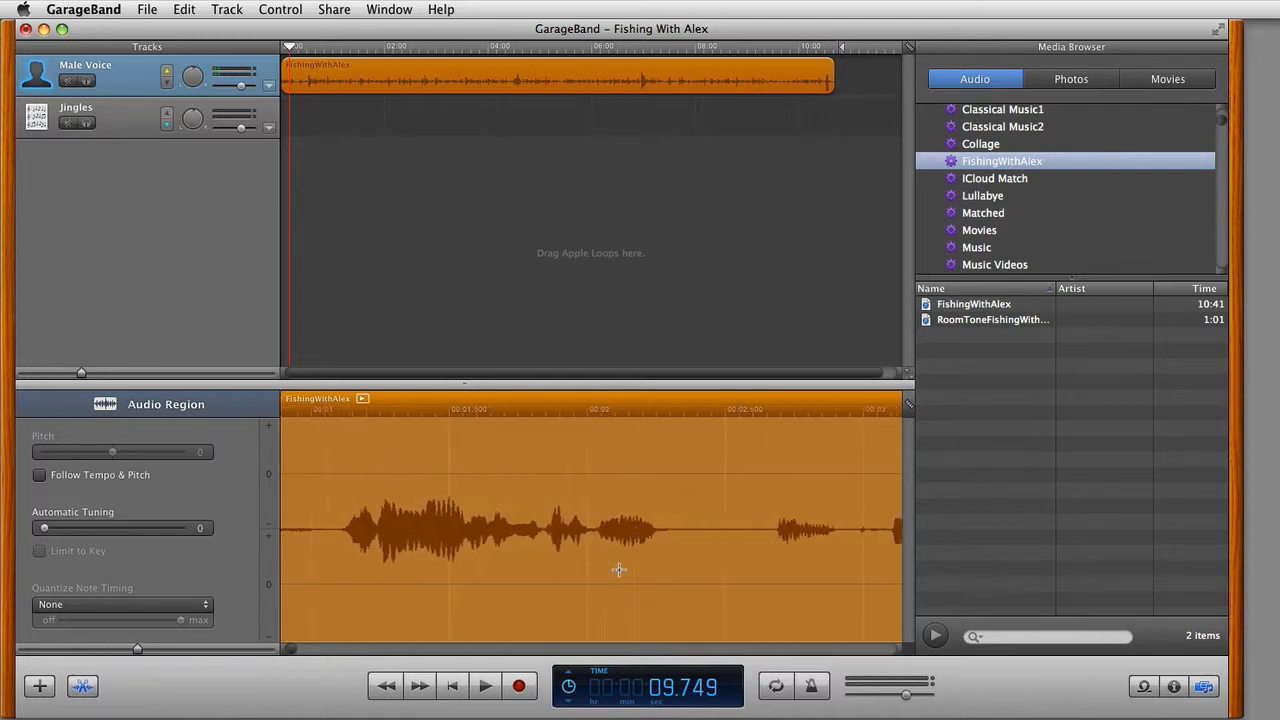
scroll(618, 569, right, 4)
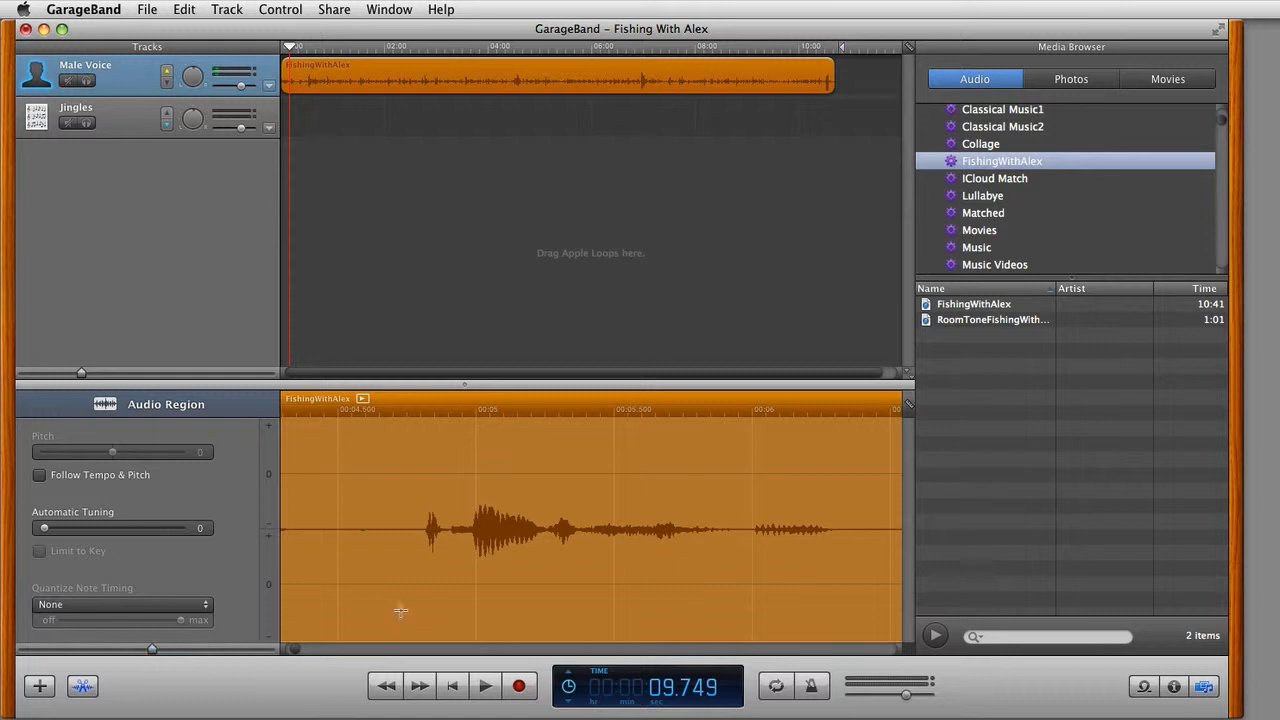
scroll(600, 580, right, 12)
scroll(600, 579, right, 5)
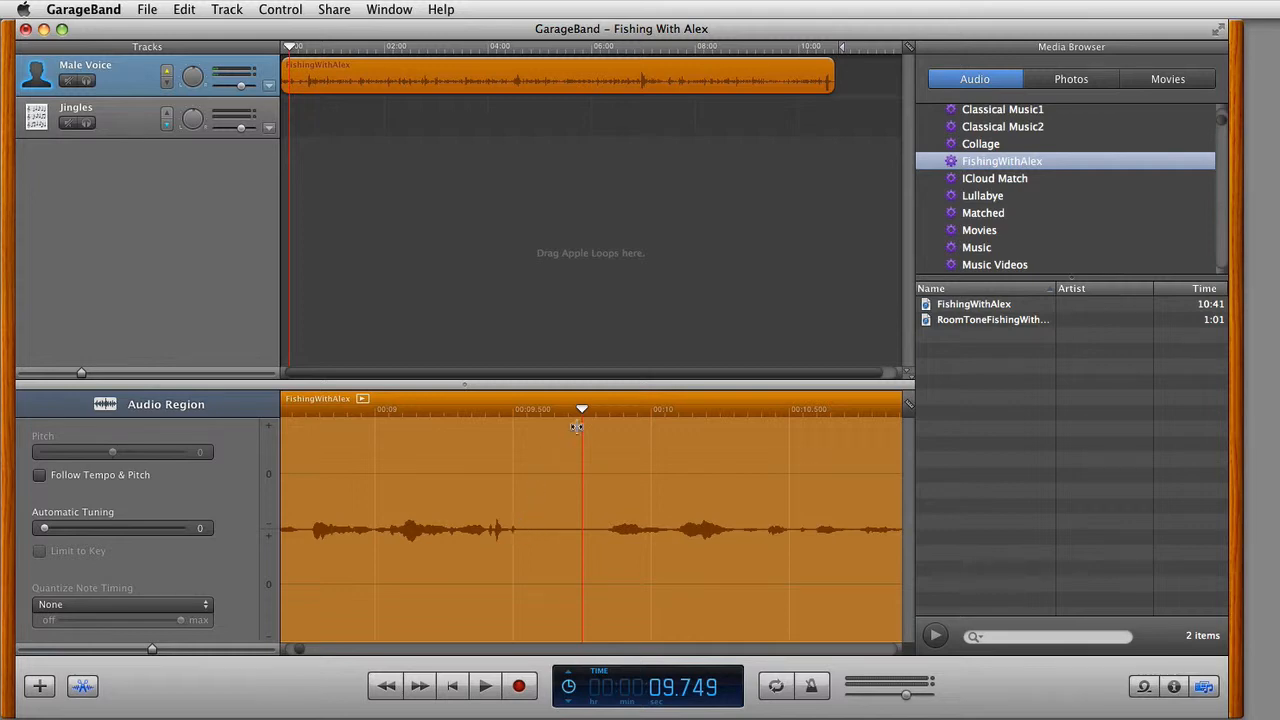
drag(583, 410, 528, 411)
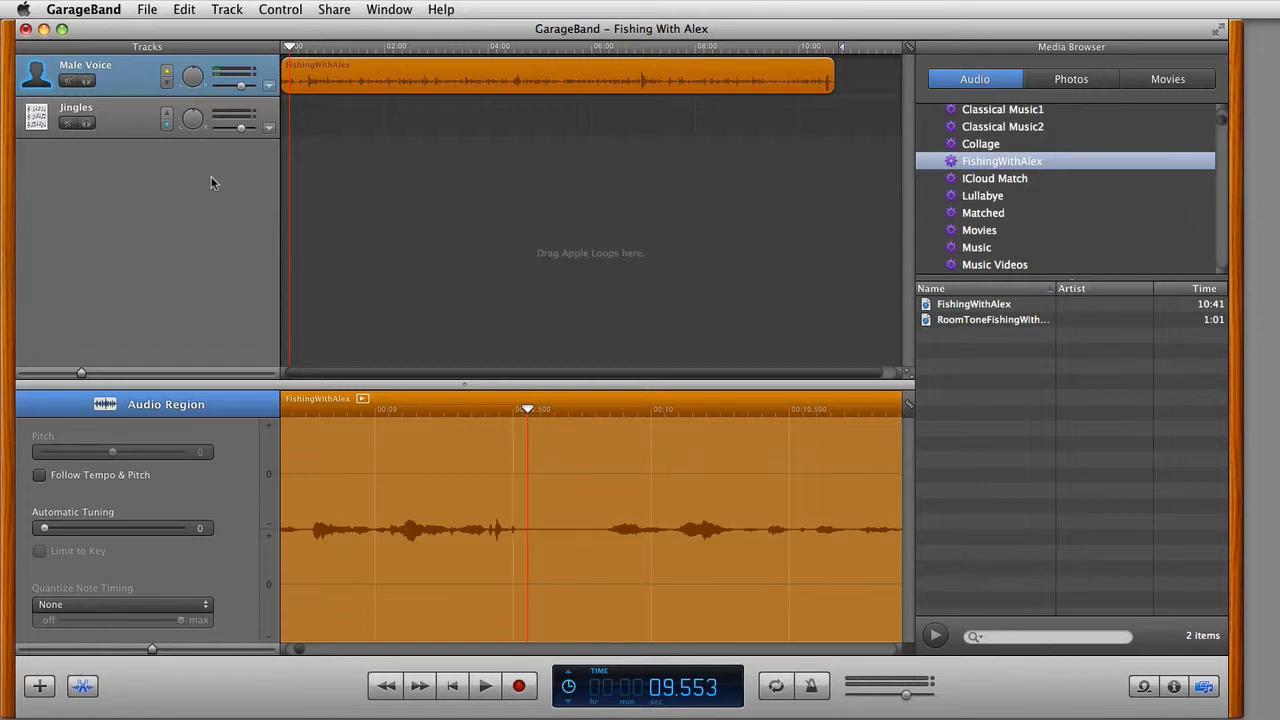
- Try splitting the FishingWithAlex region at the playhead and undo the split
click(184, 9)
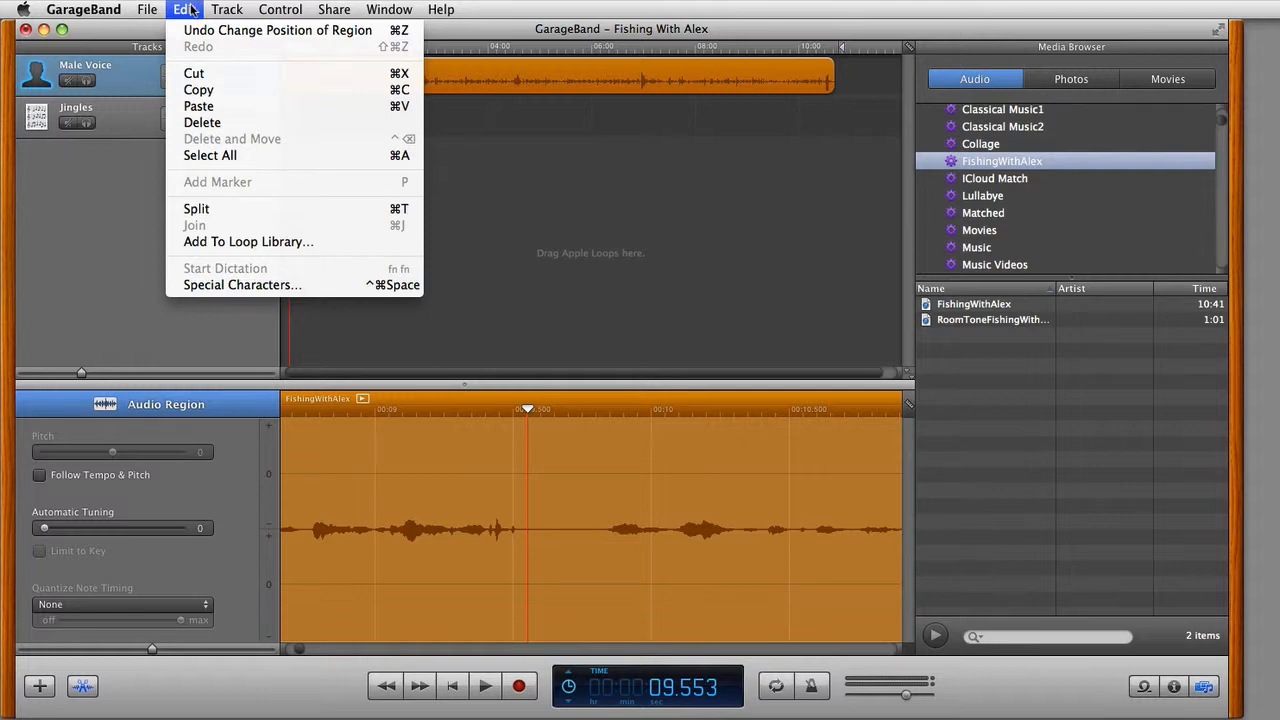
click(216, 212)
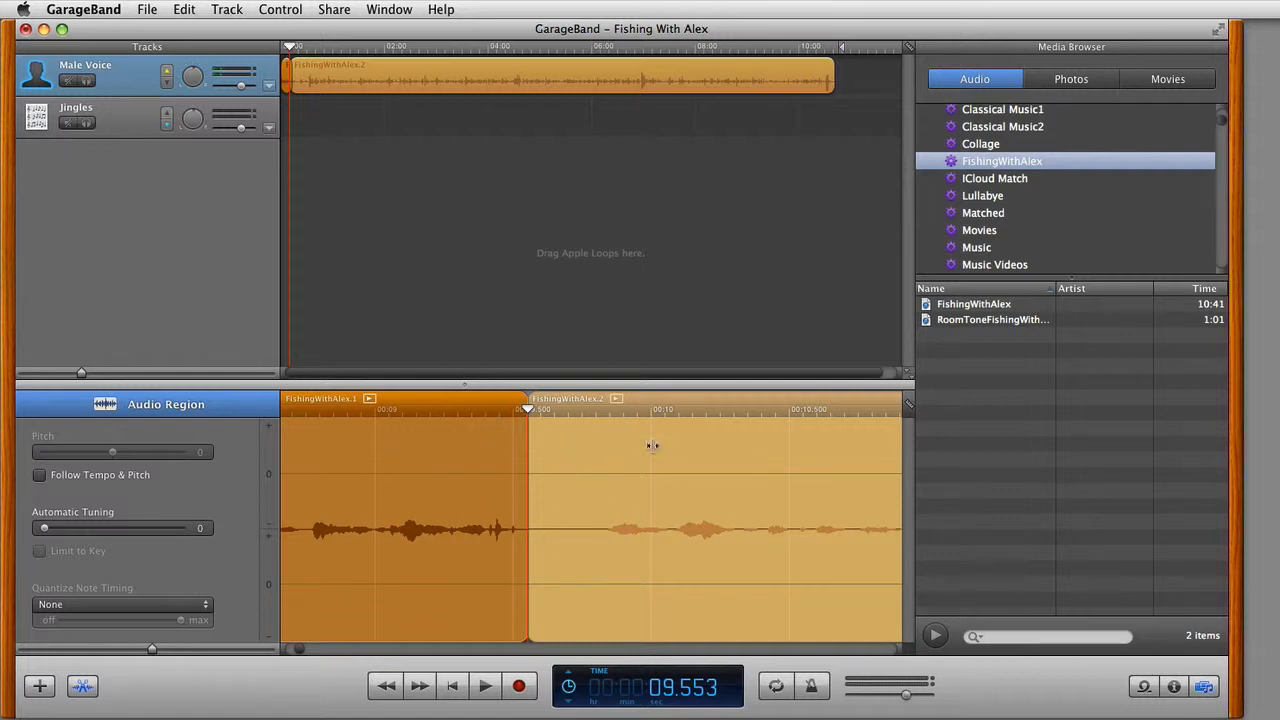
click(178, 9)
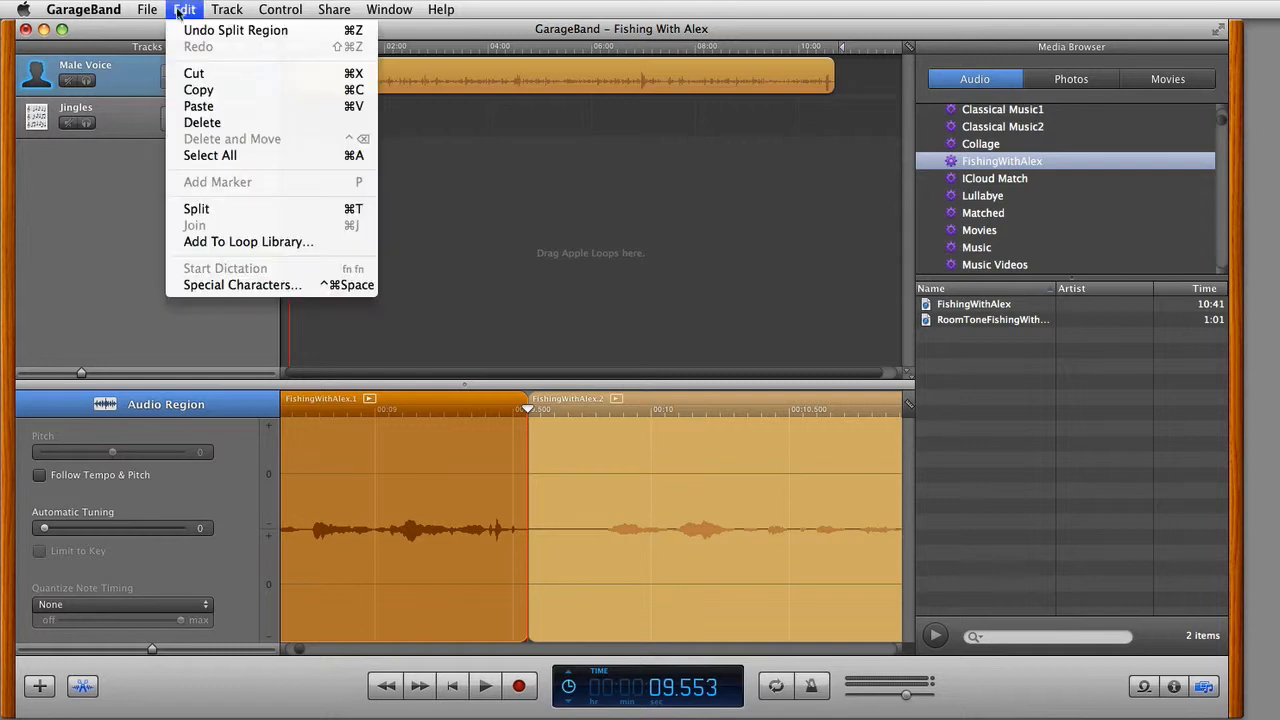
click(183, 29)
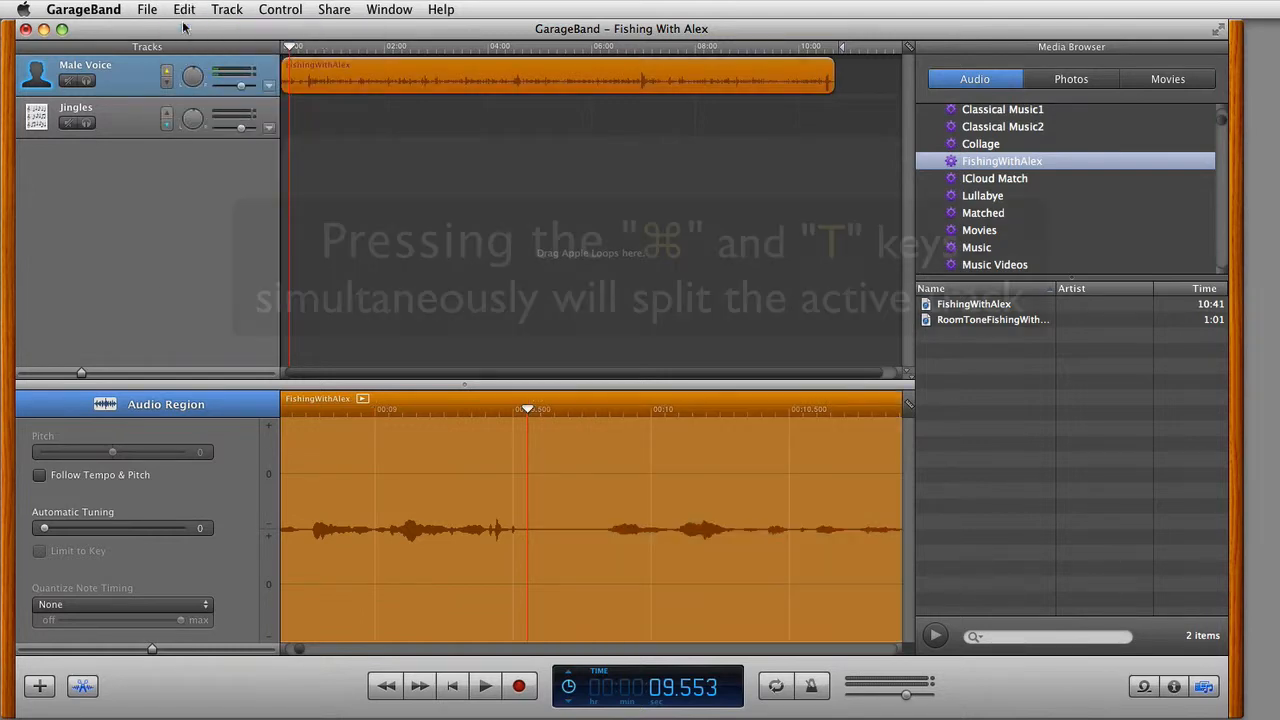
- Split the interview region at about 9.55 s and again in the following pause at about 11.03 s
key(super+t)
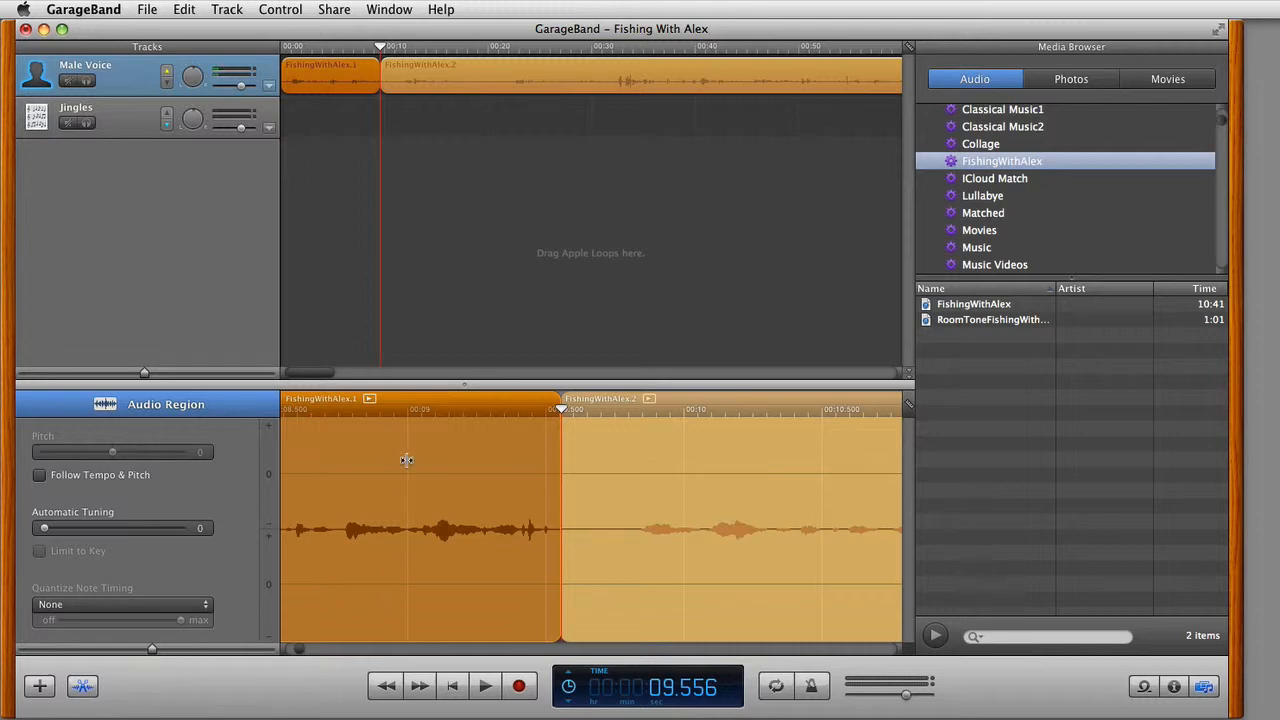
key(space)
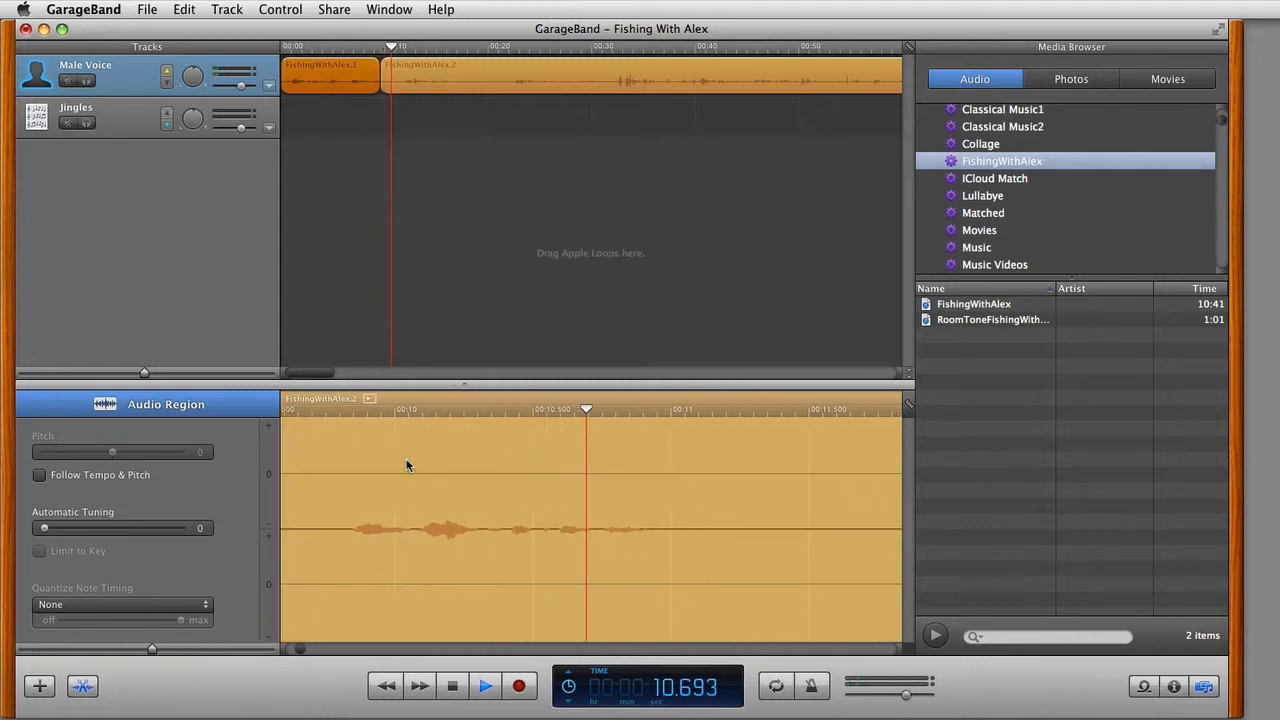
key(space)
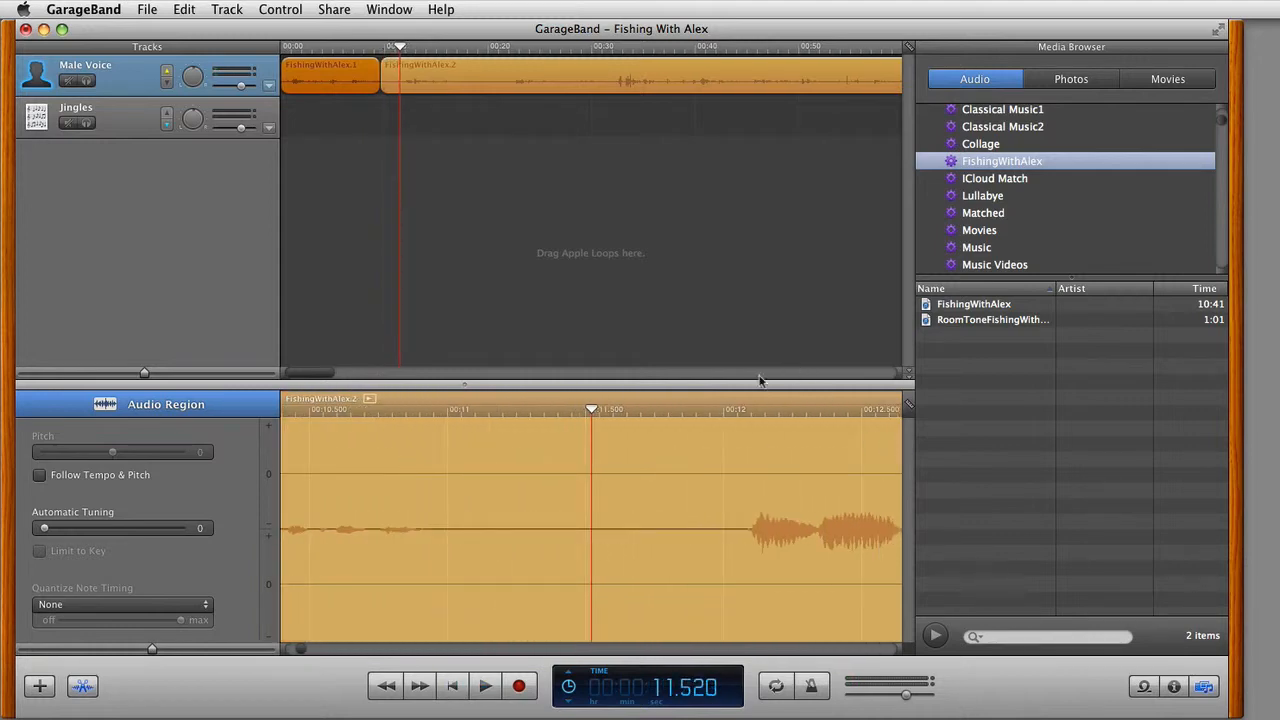
drag(592, 406, 454, 421)
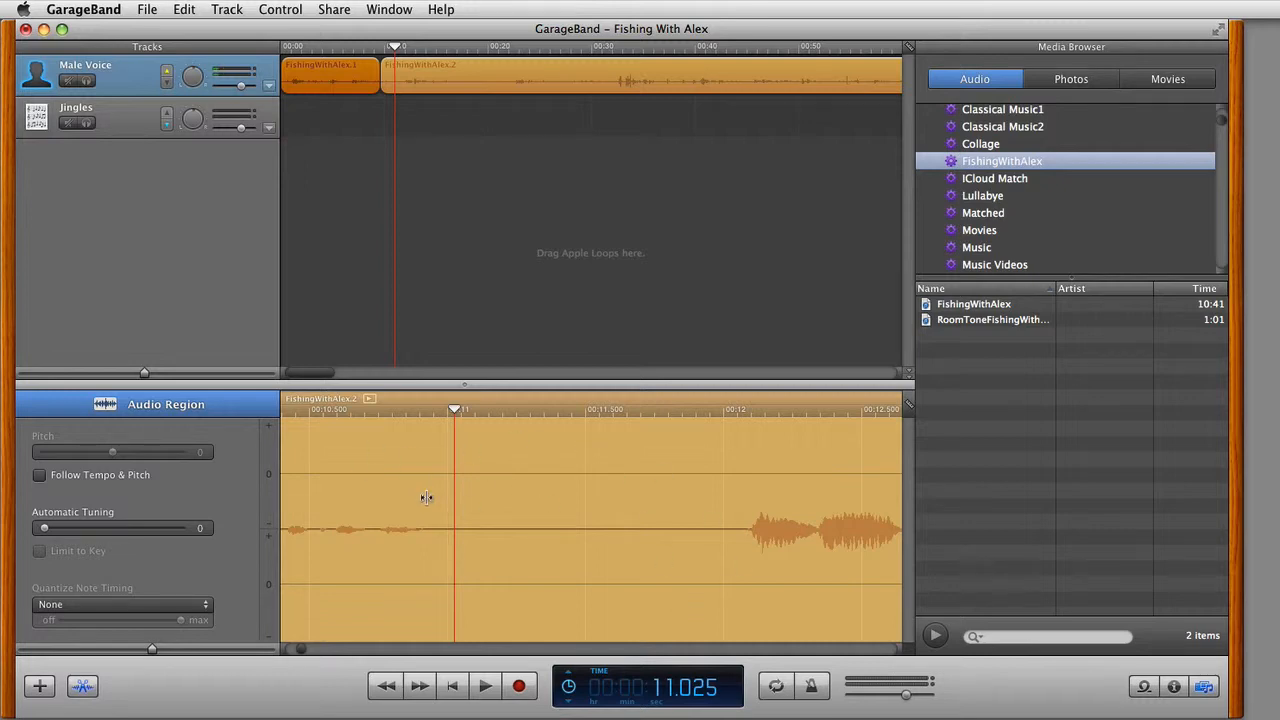
click(466, 62)
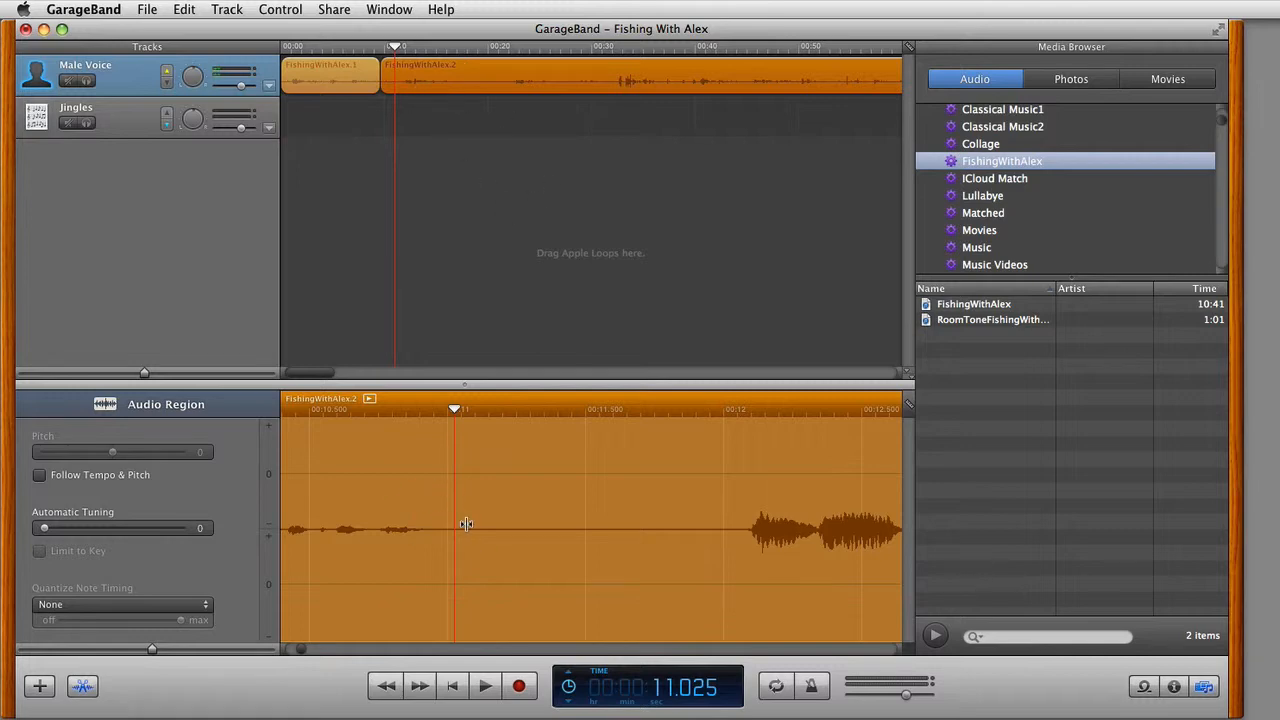
key(super+t)
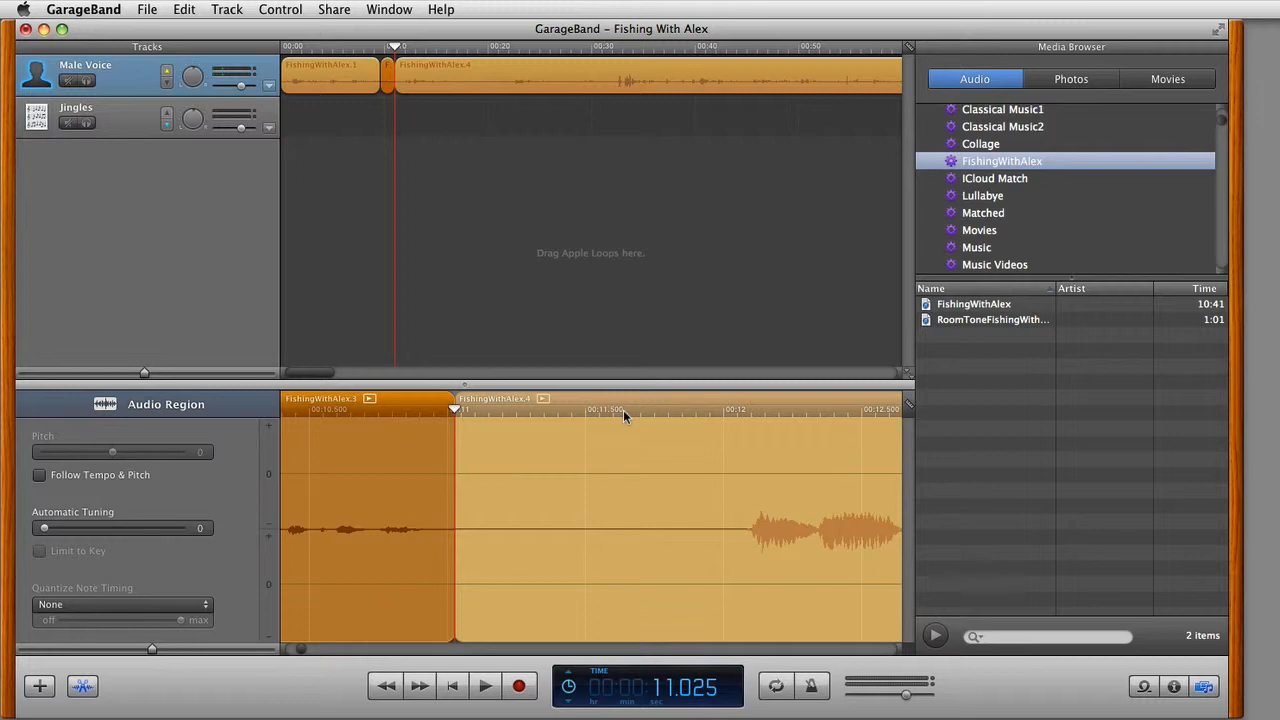
- Play on and split the remaining interview region in the pause at about 14.9 s
key(space)
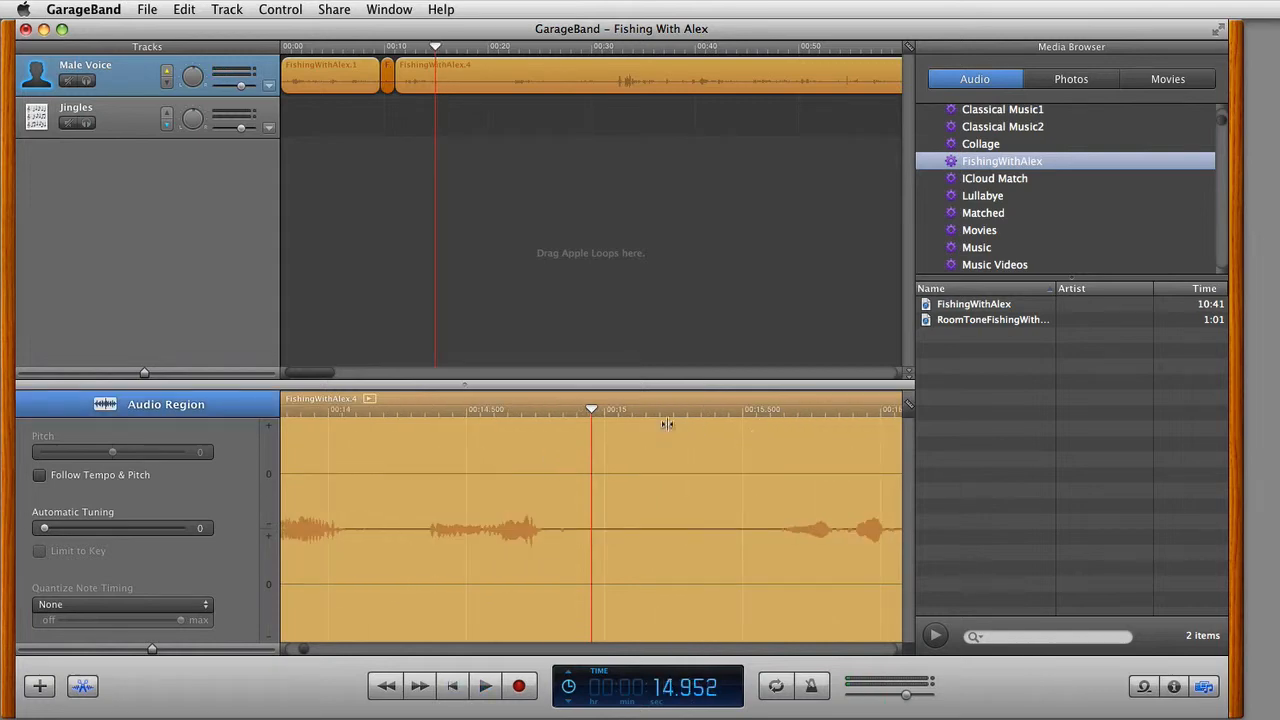
drag(593, 407, 578, 408)
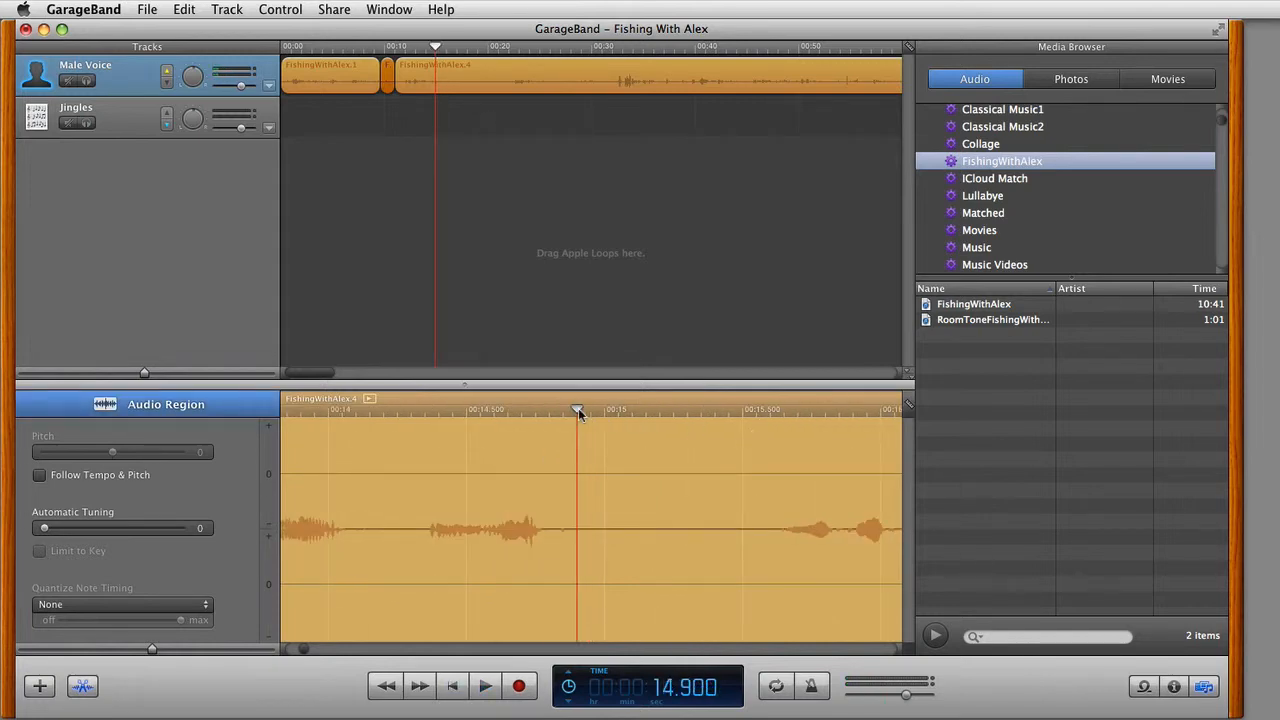
click(488, 76)
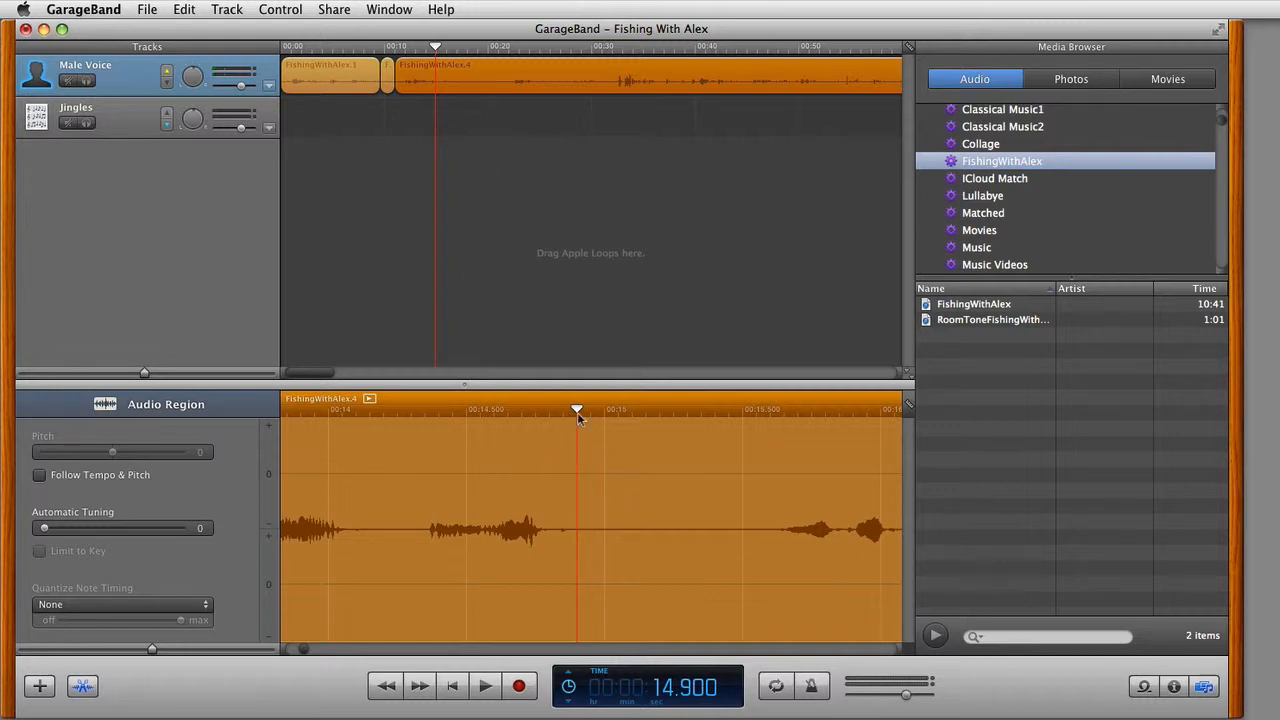
key(super+t)
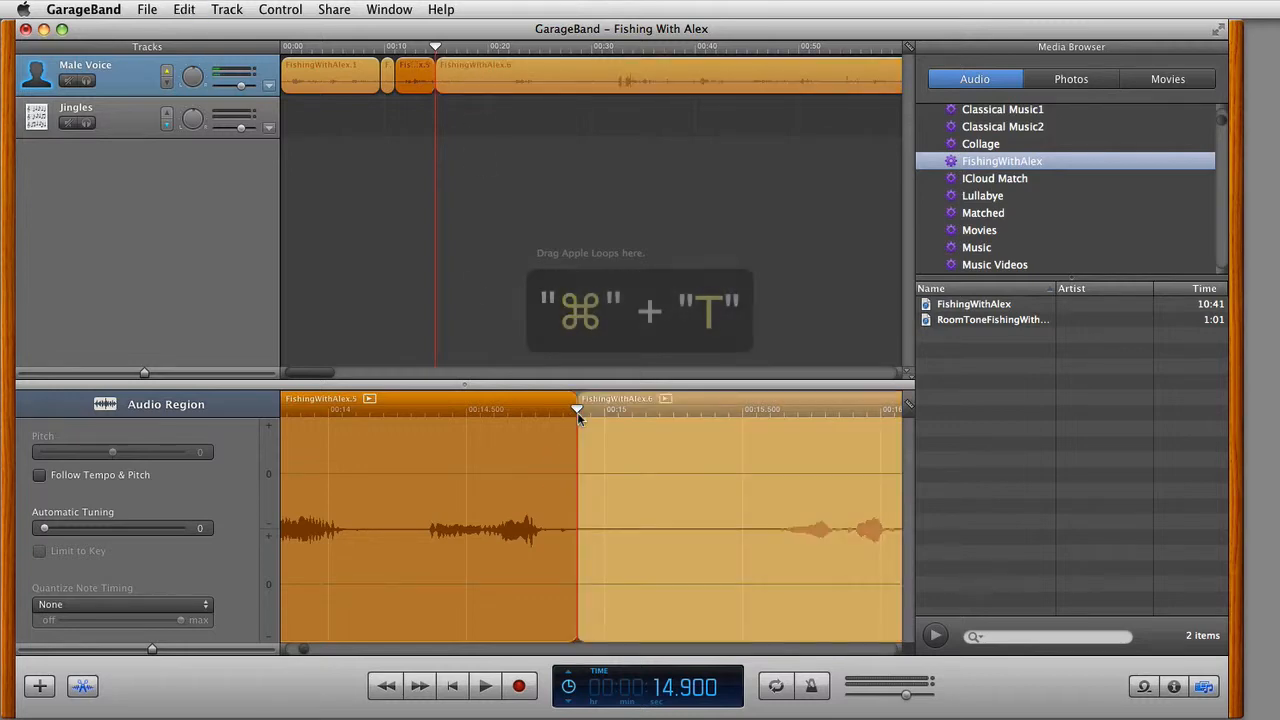
- Play on and split the last interview region in the pause at about 22.06 s
key(space)
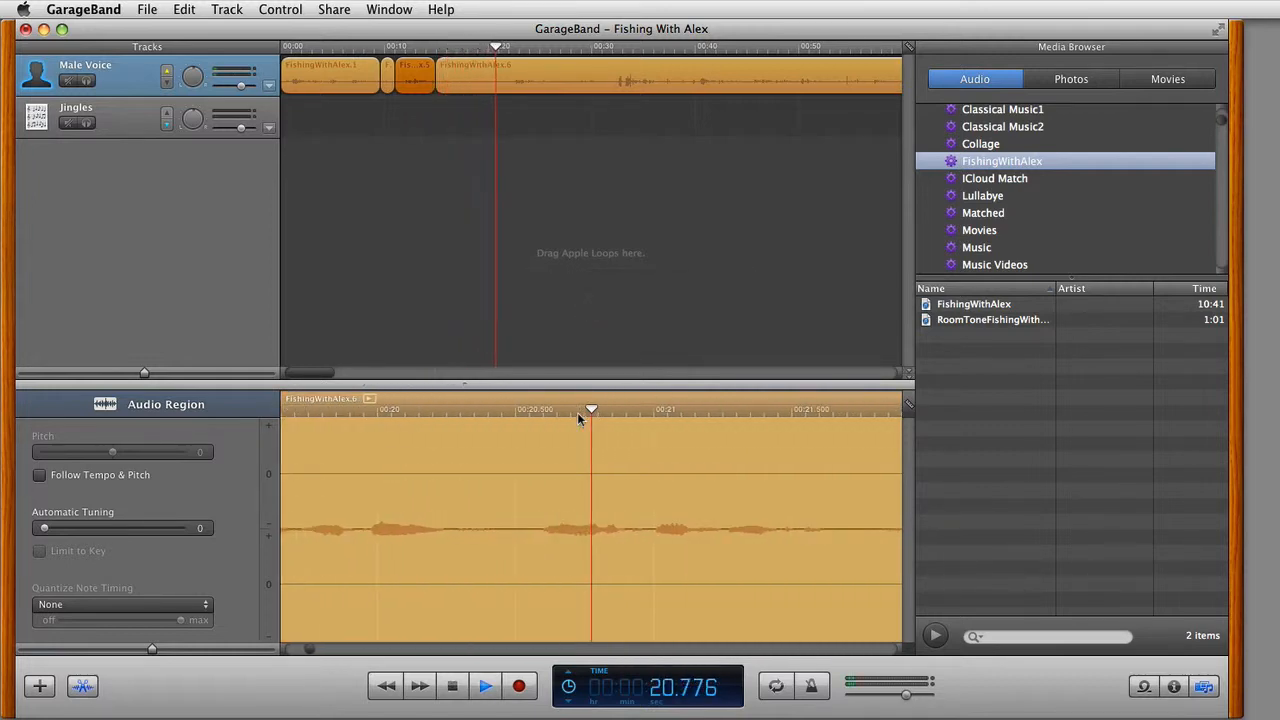
key(space)
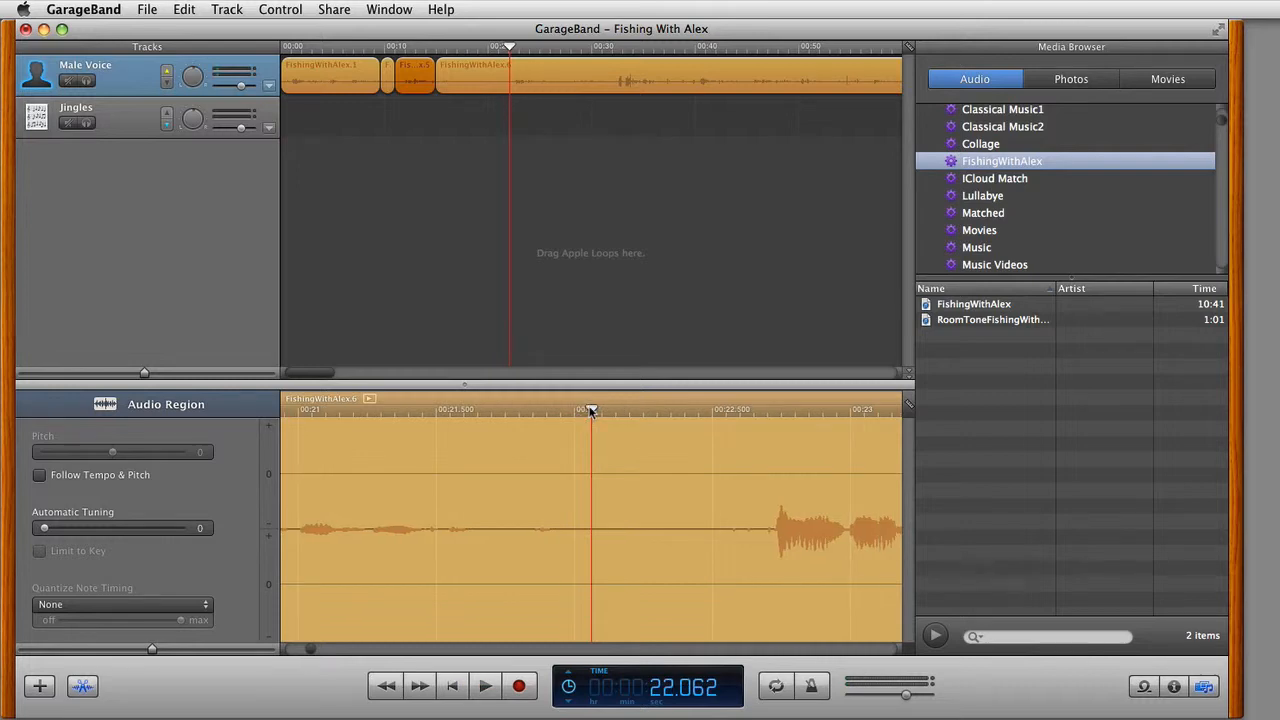
click(538, 71)
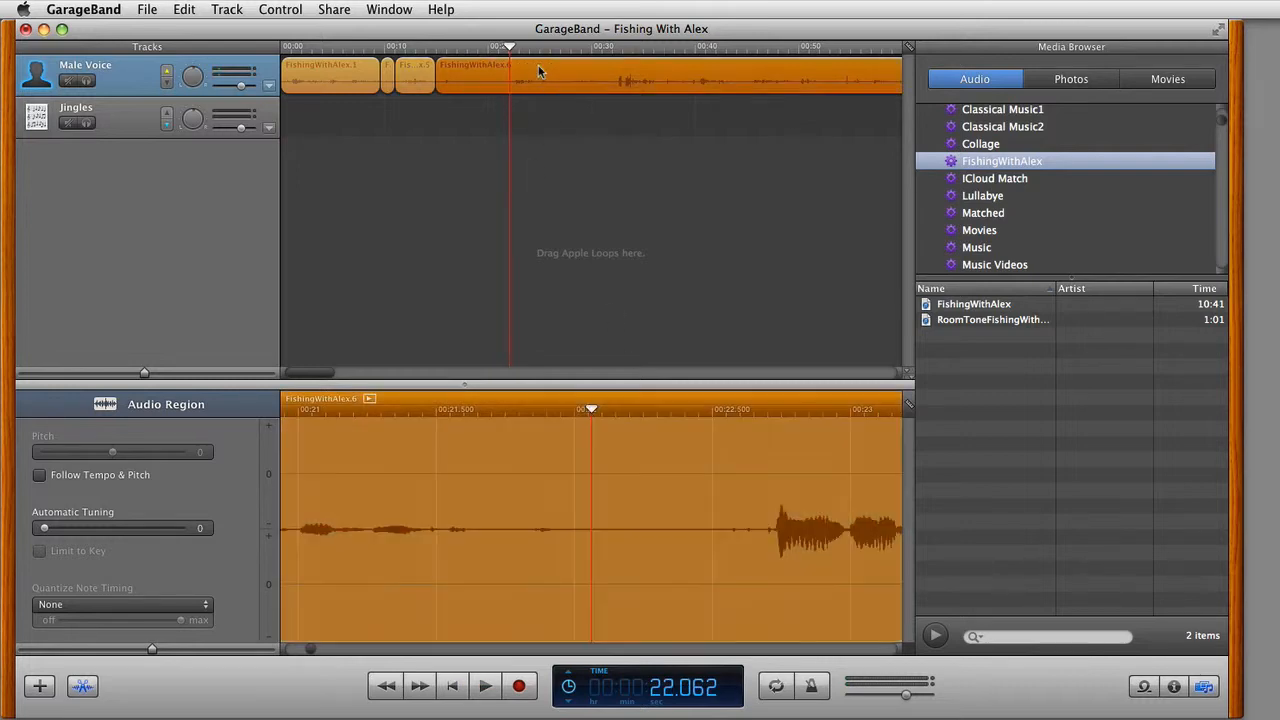
key(super+t)
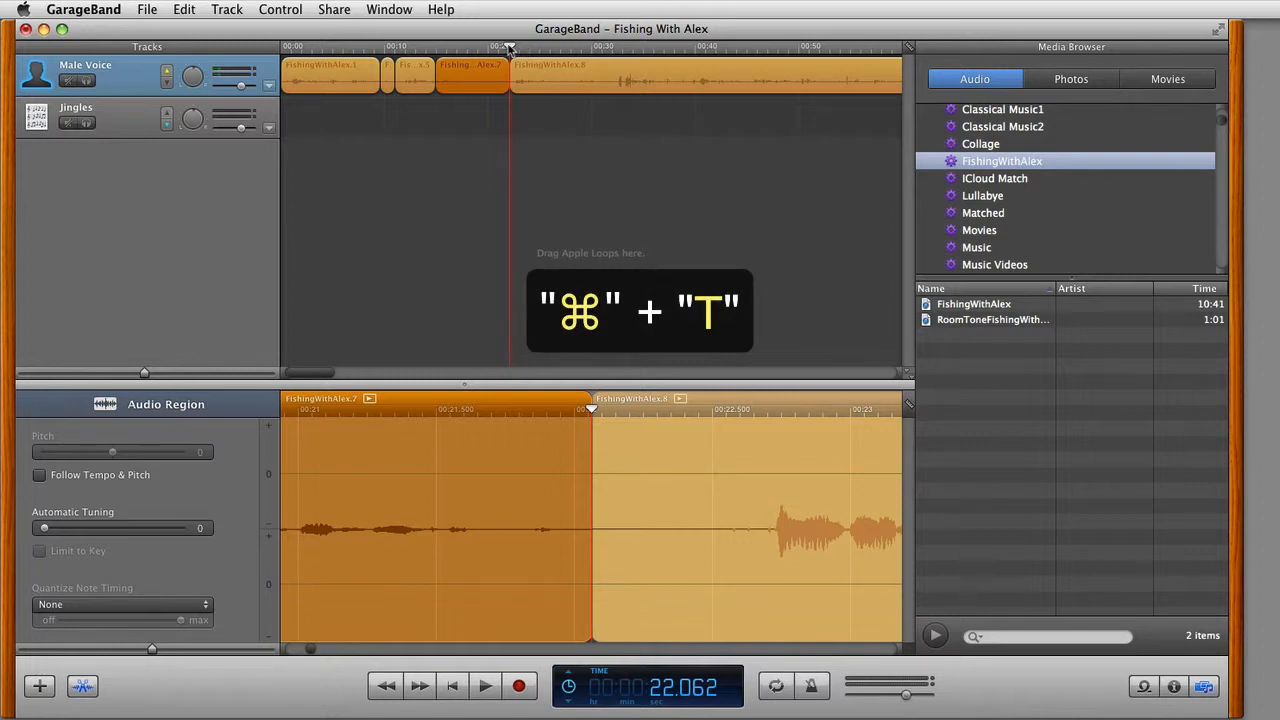
- Play on, bring the playhead back to the pause at about 24.49 s and split the last region there
key(space)
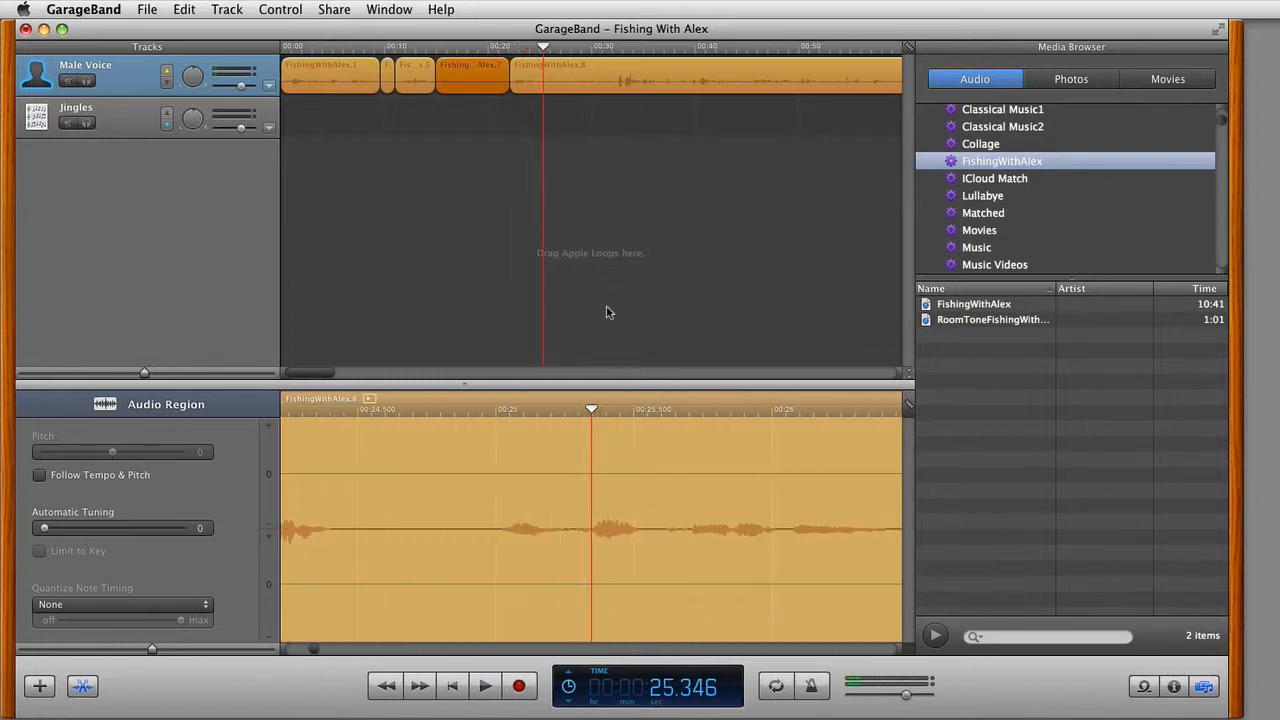
drag(592, 410, 479, 410)
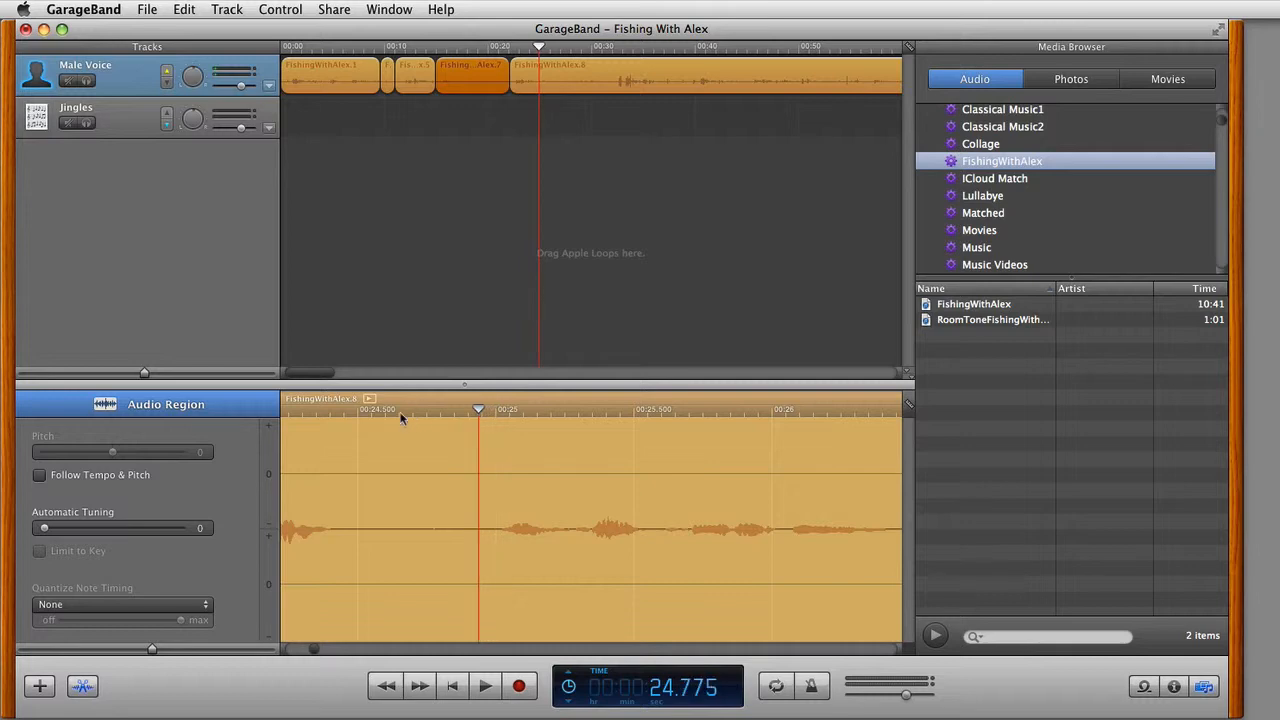
drag(401, 418, 355, 414)
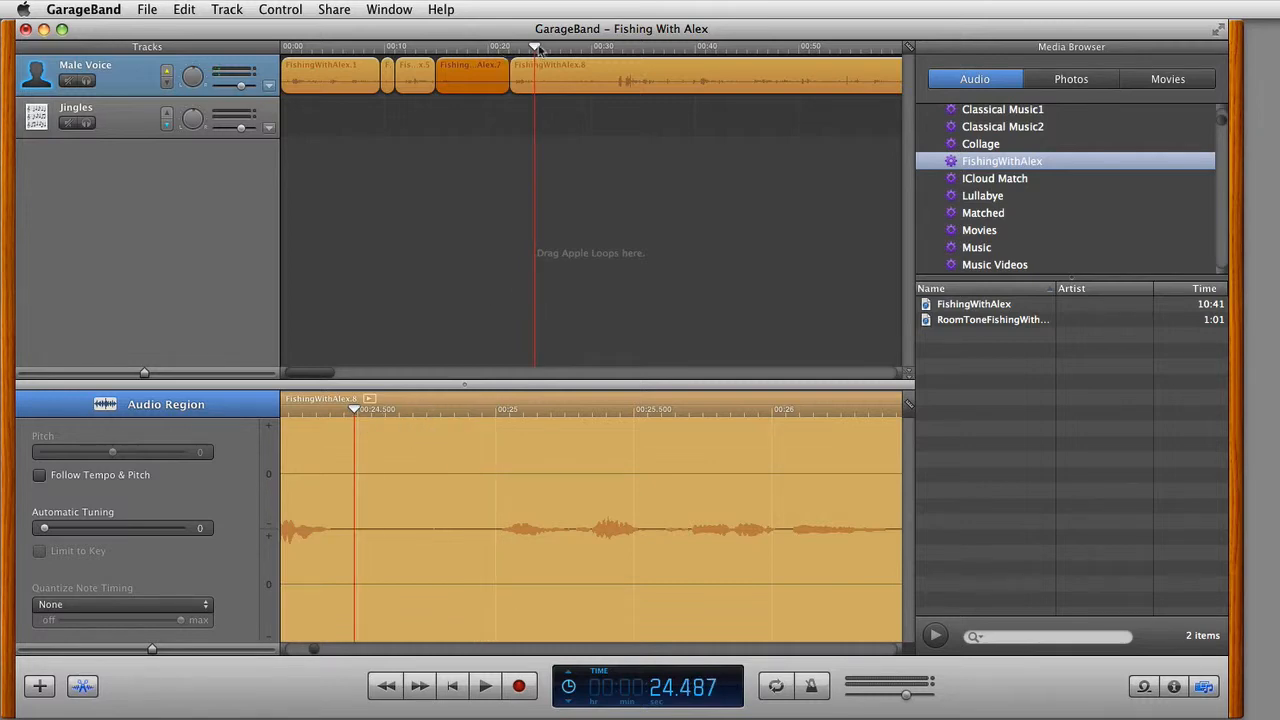
click(578, 70)
key(super+t)
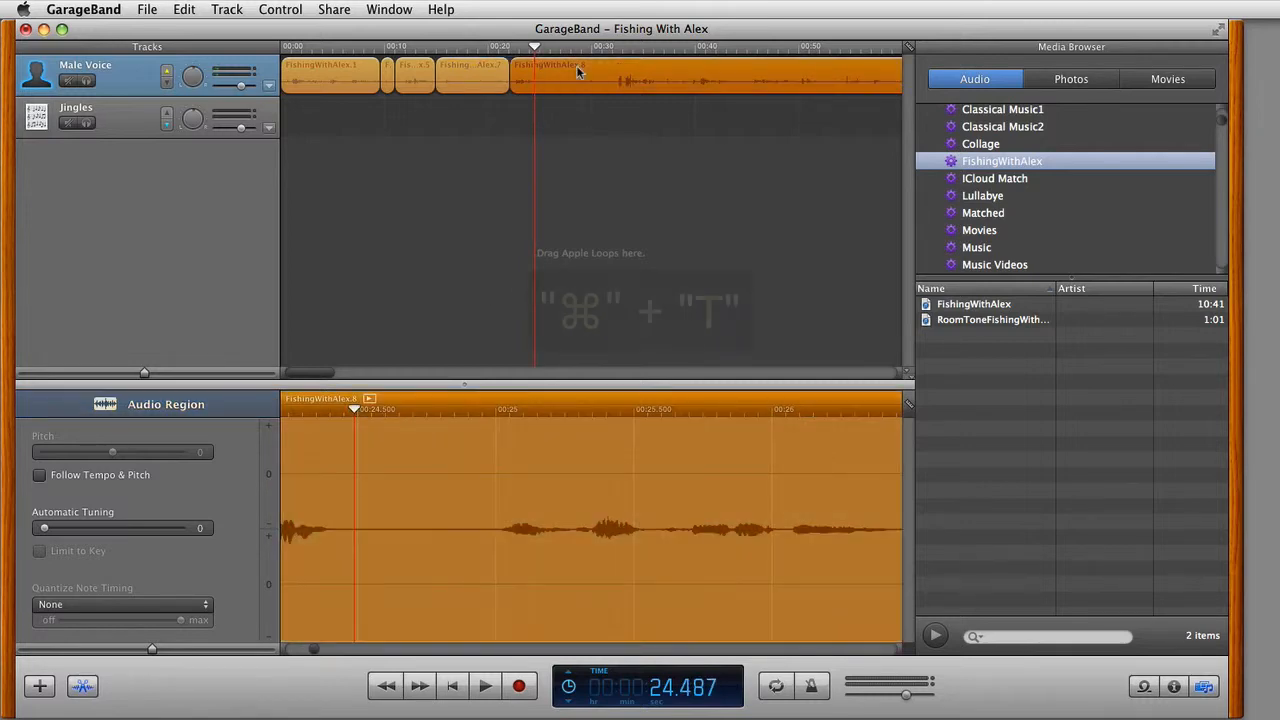
- Play on, bring the playhead back to the pause at about 32.17 s and split the last interview region there
key(space)
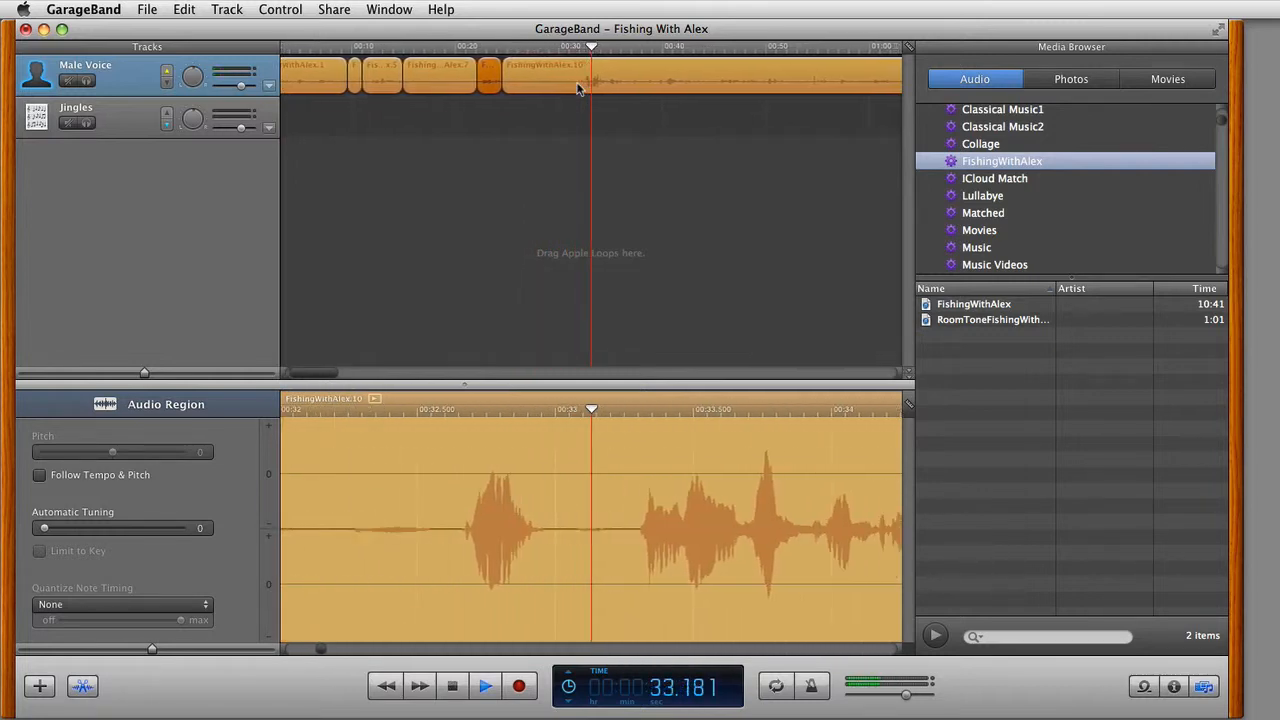
key(space)
scroll(619, 524, left, 10)
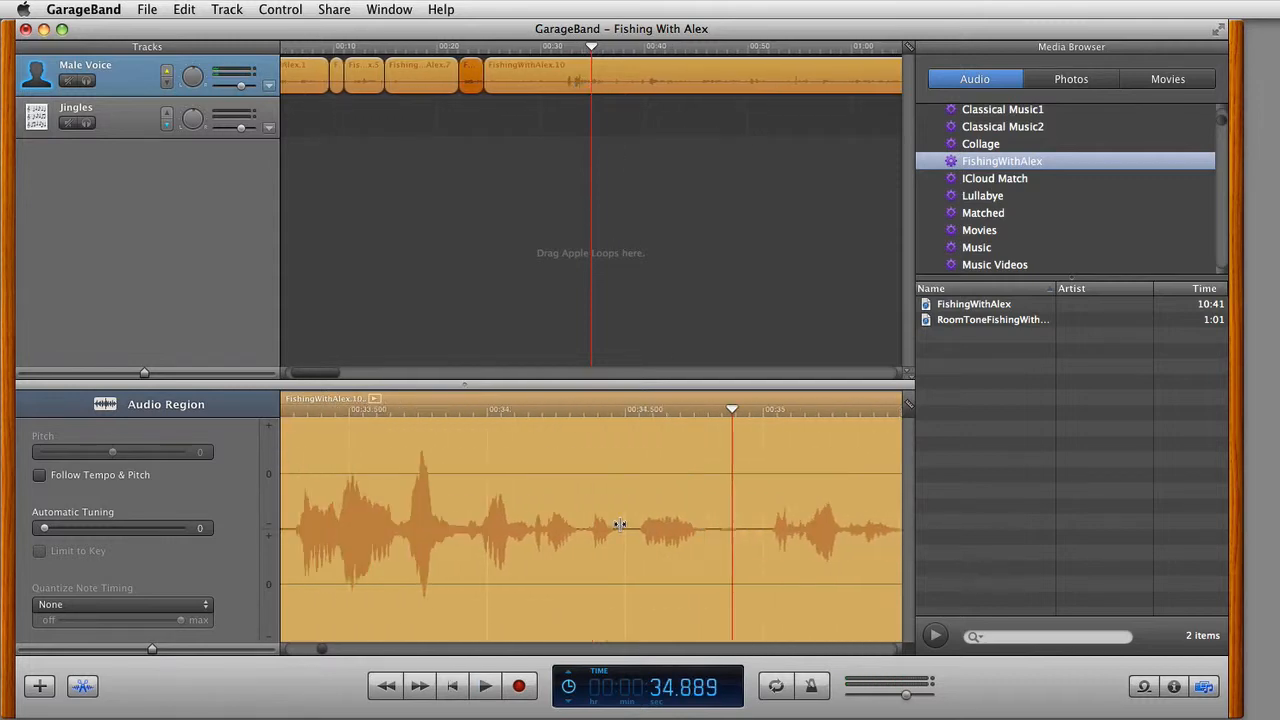
scroll(619, 524, left, 3)
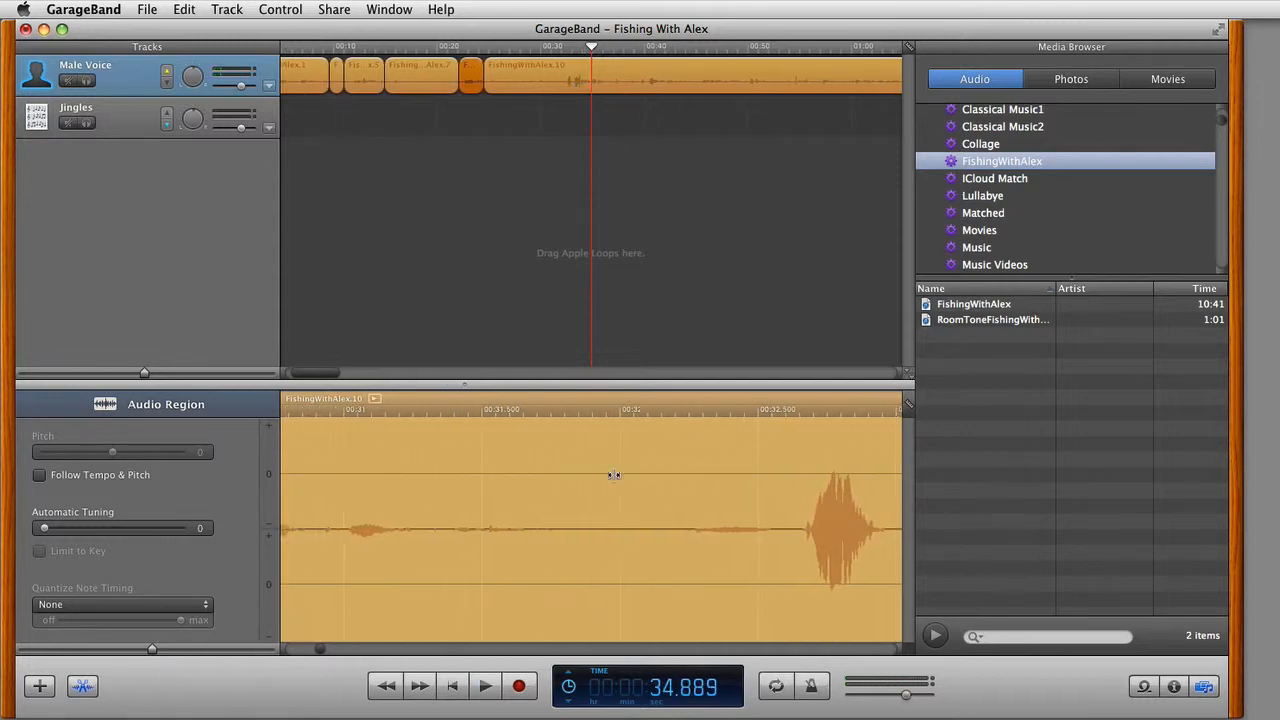
click(610, 411)
key(space)
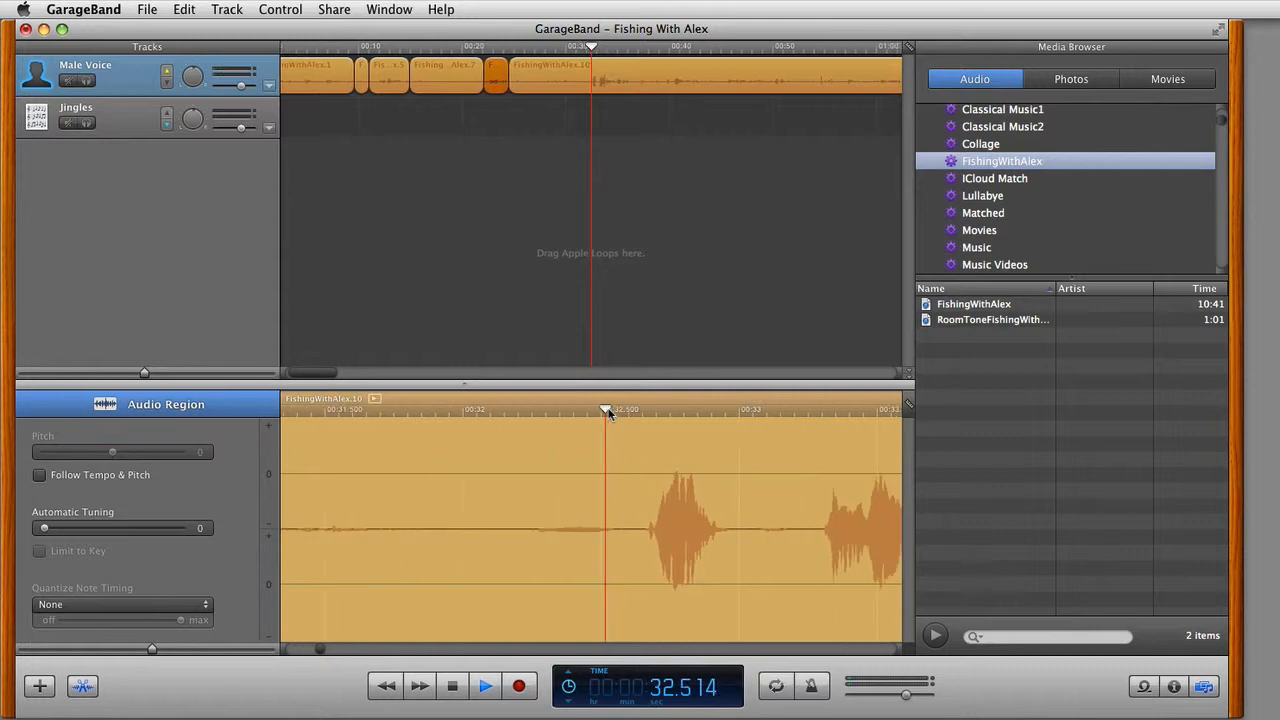
key(space)
click(382, 411)
scroll(466, 448, left, 5)
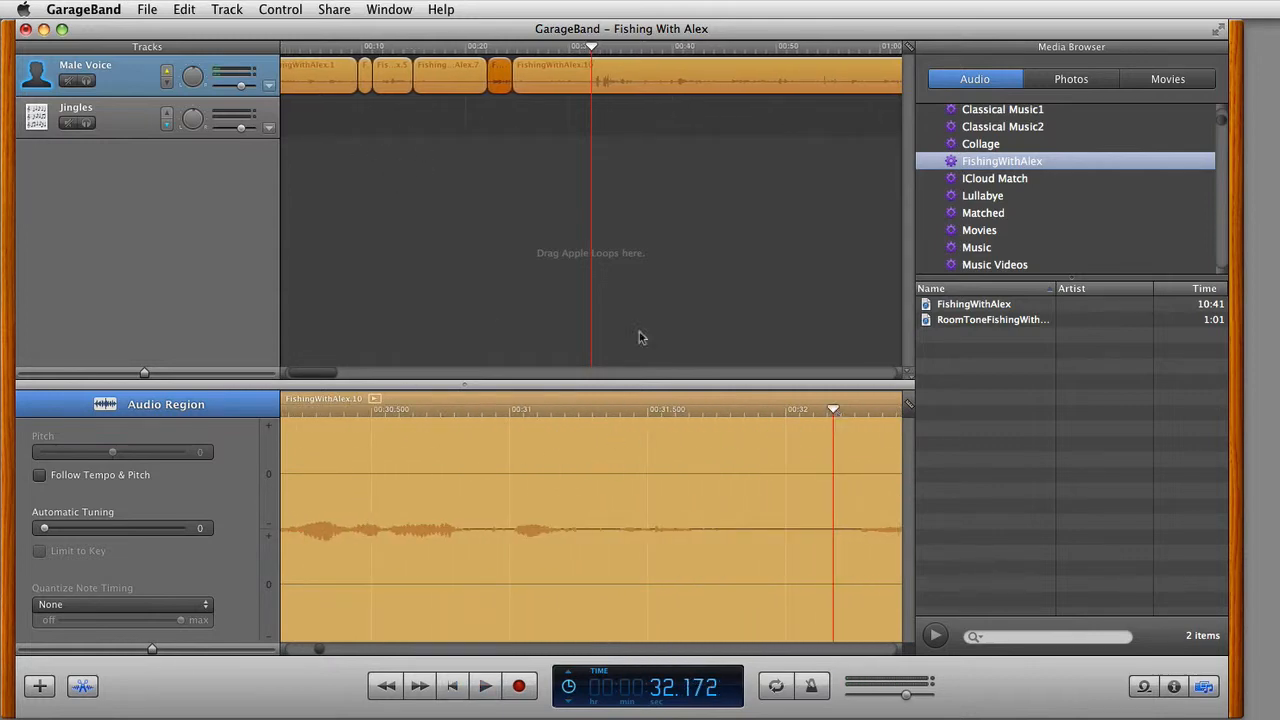
click(645, 72)
key(super+t)
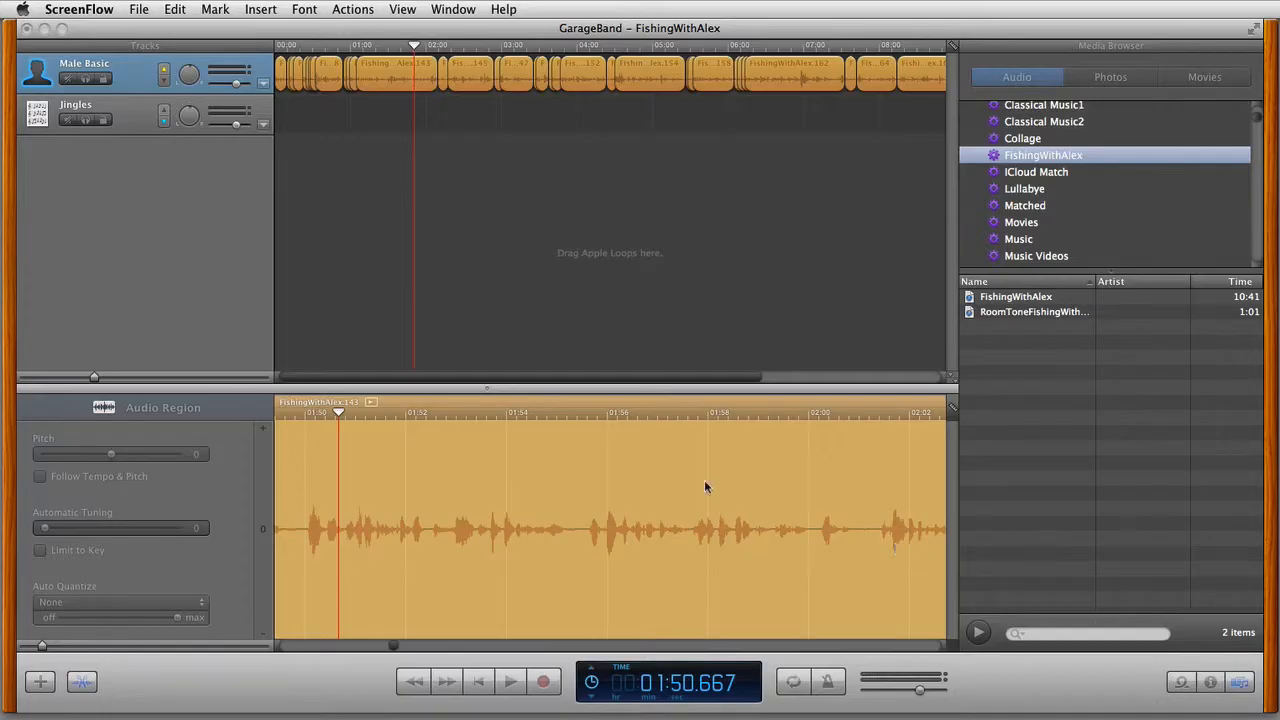
click(352, 375)
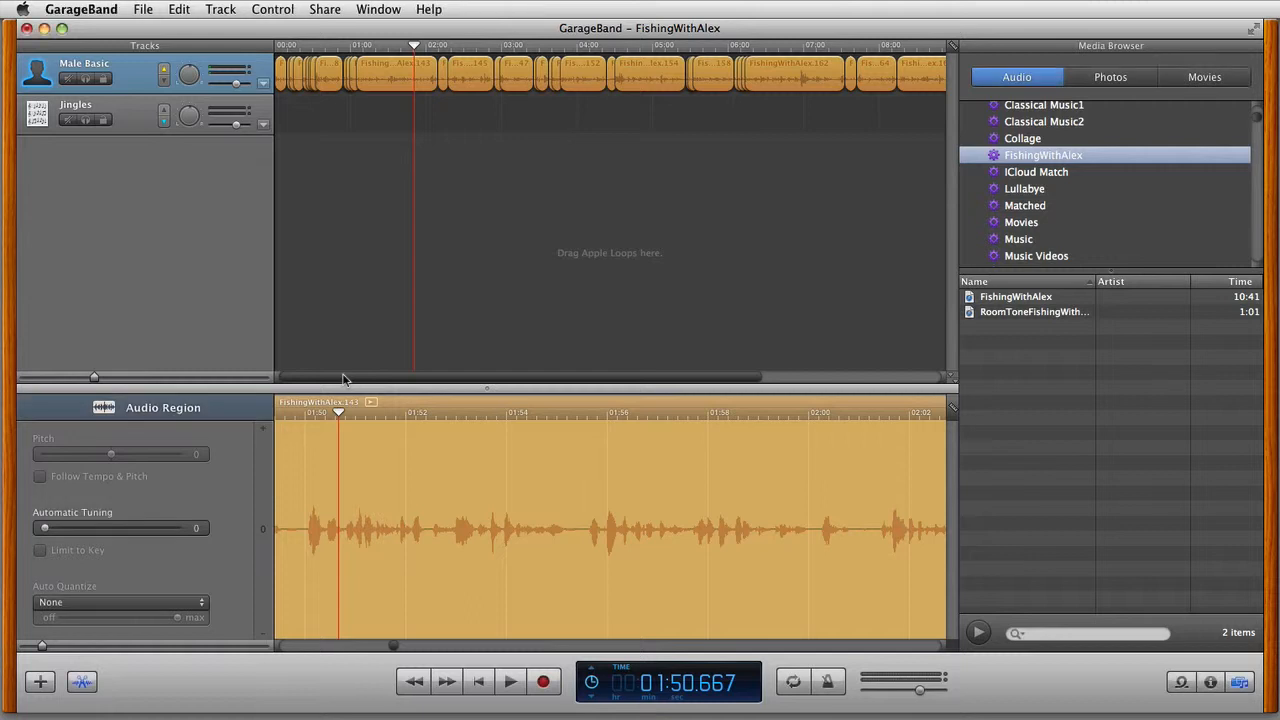
mouse_move(352, 375)
mouse_down()
mouse_move(507, 390)
mouse_move(360, 383)
mouse_up()
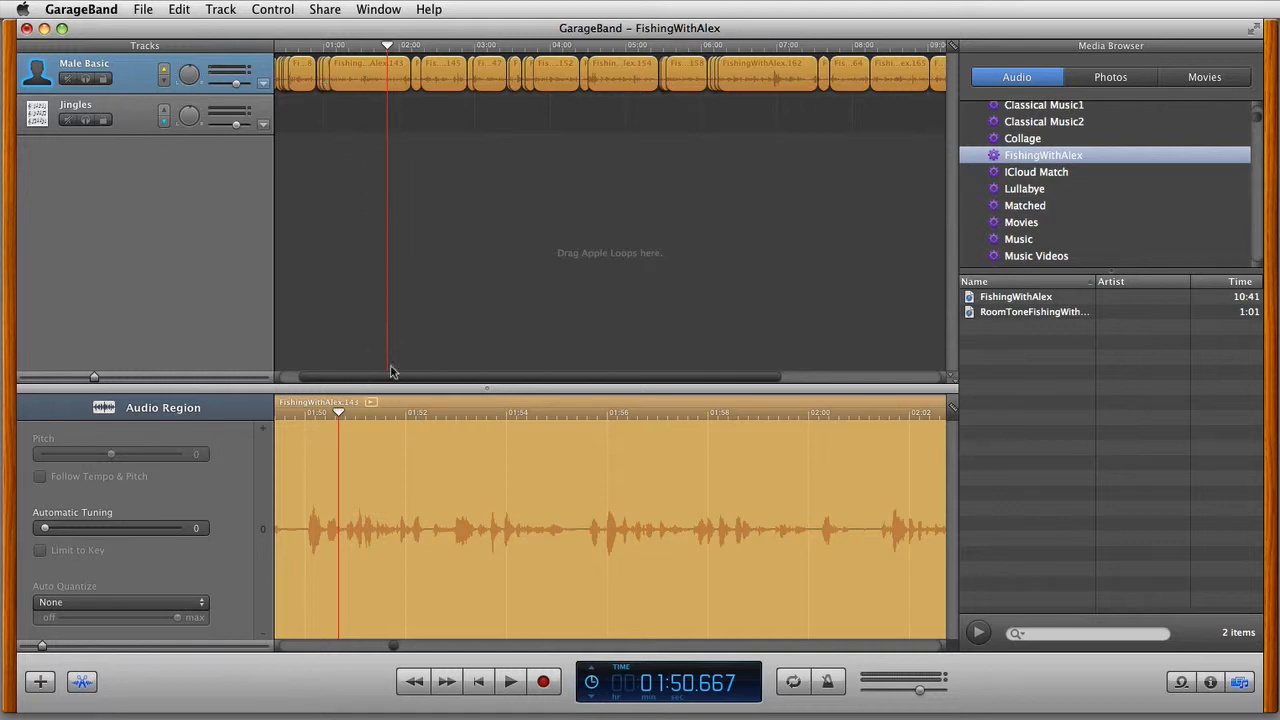
drag(395, 377, 374, 378)
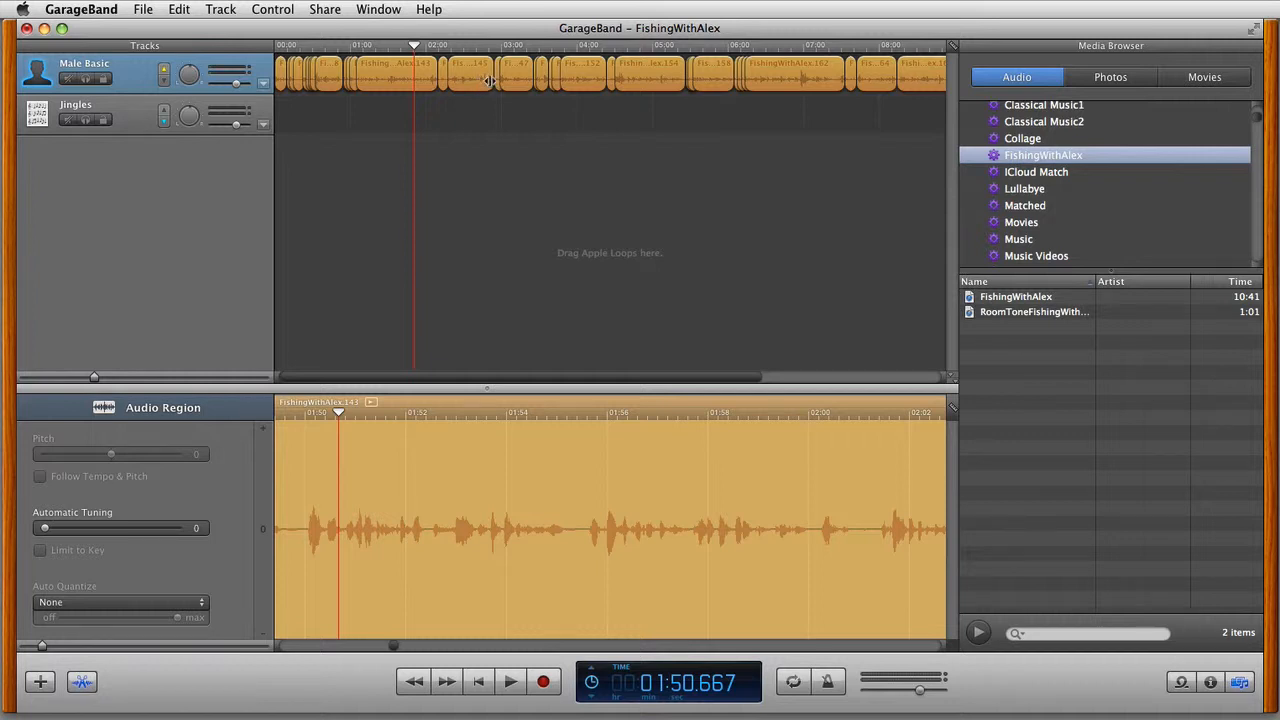
- Hide the media browser and duplicate the Male Basic track
click(1240, 683)
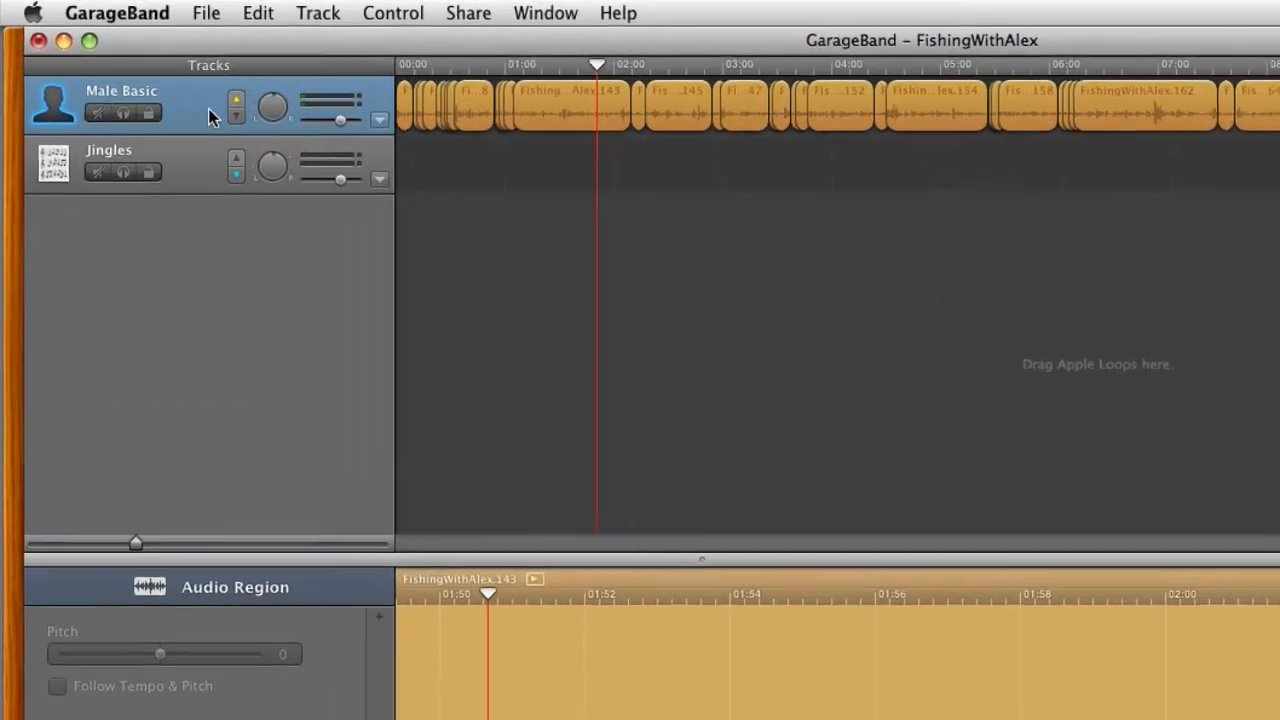
click(133, 78)
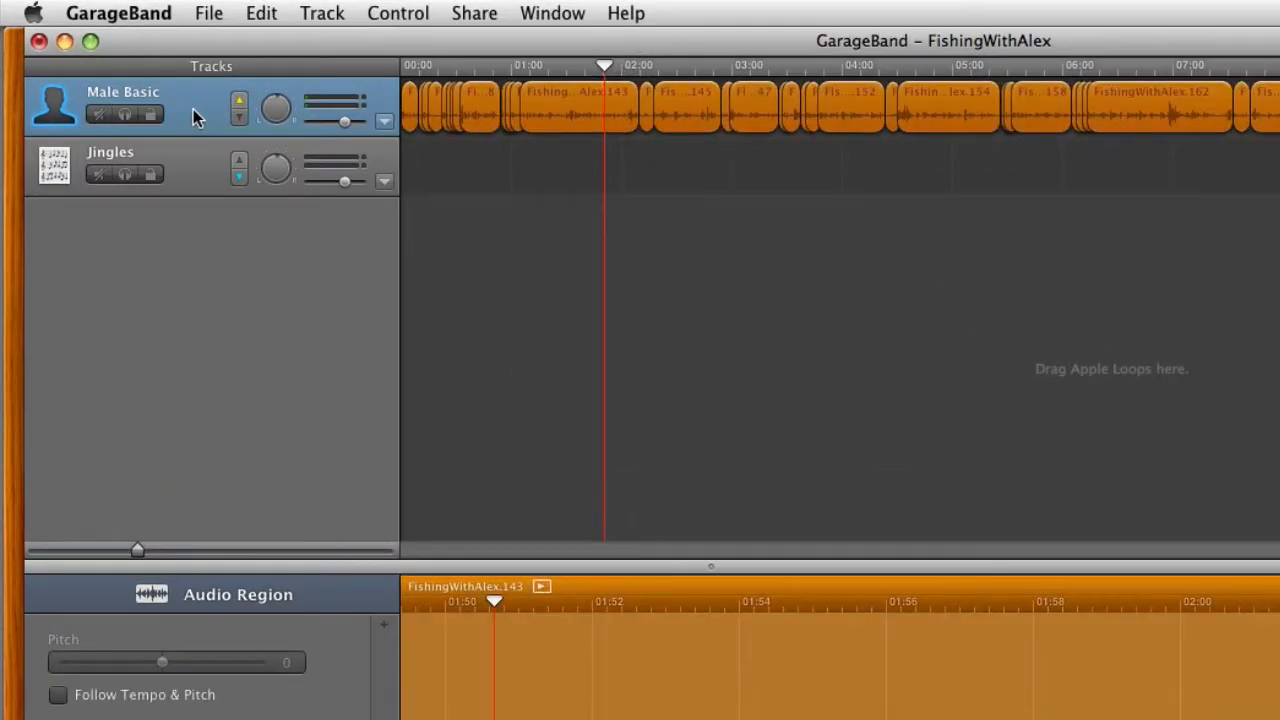
click(323, 13)
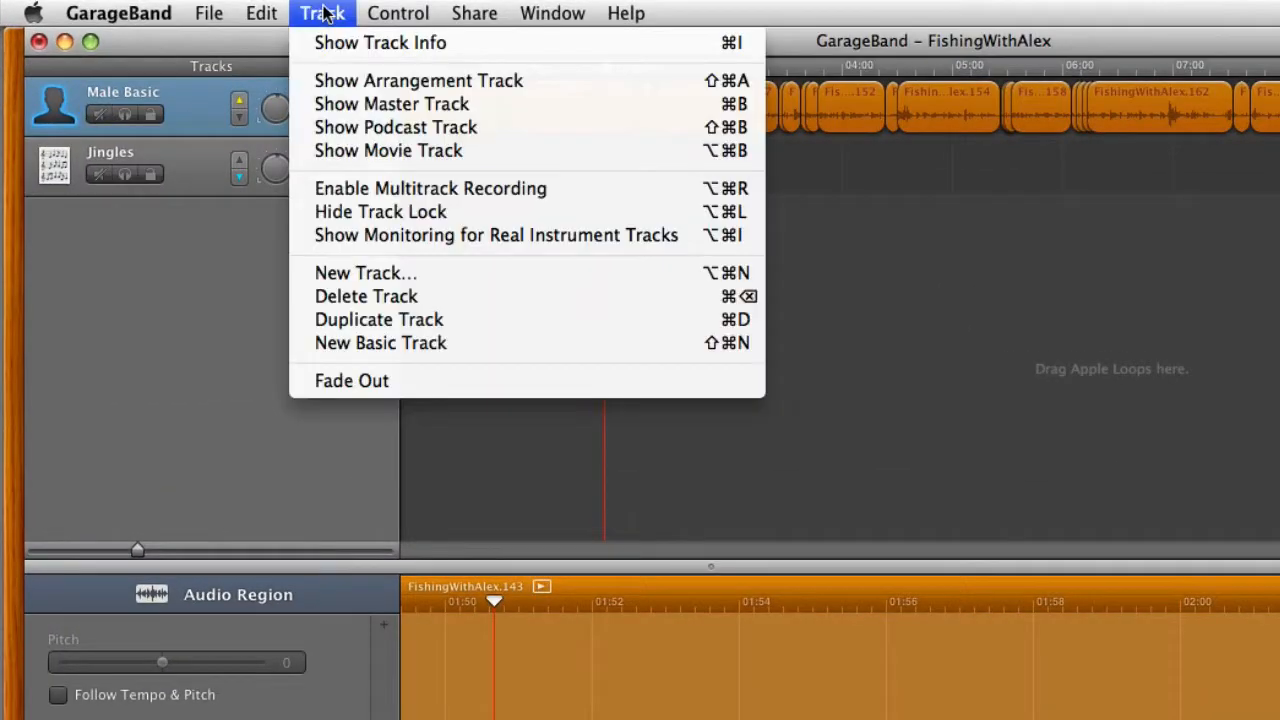
click(390, 320)
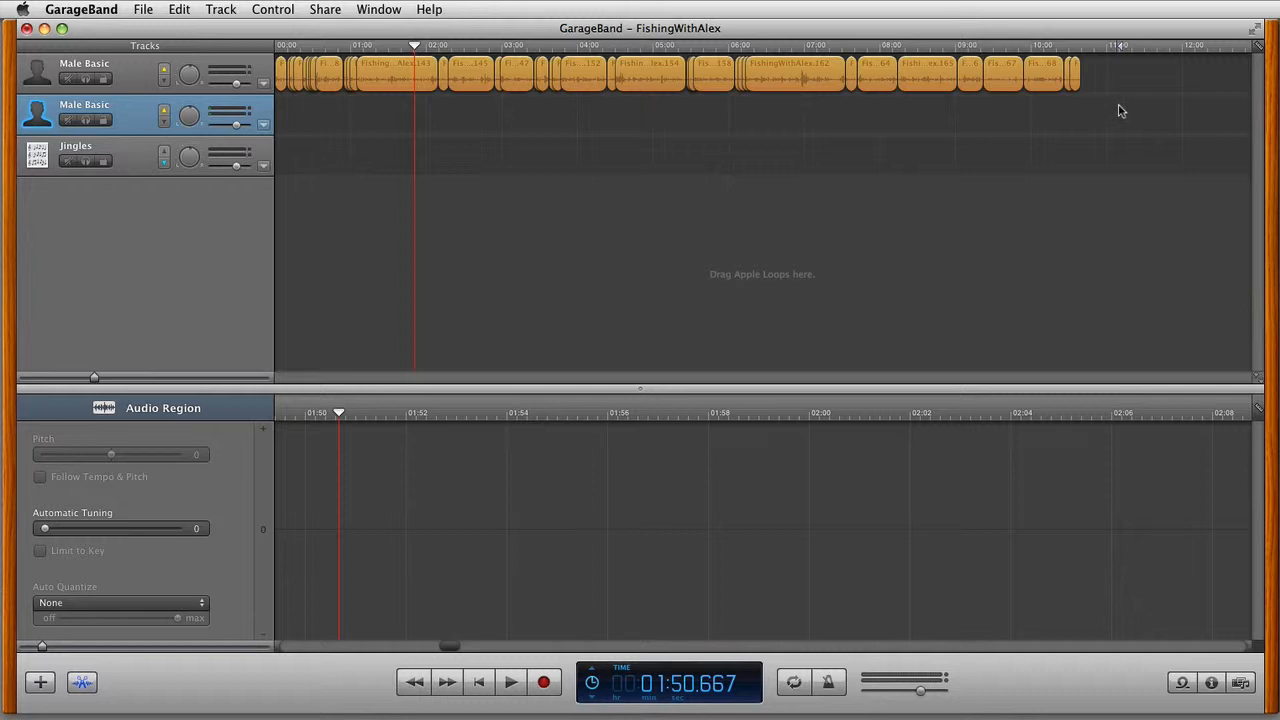
- Copy all interview regions from the original track into the duplicated track at 00:00 and return the playhead to the start
drag(1117, 106, 282, 80)
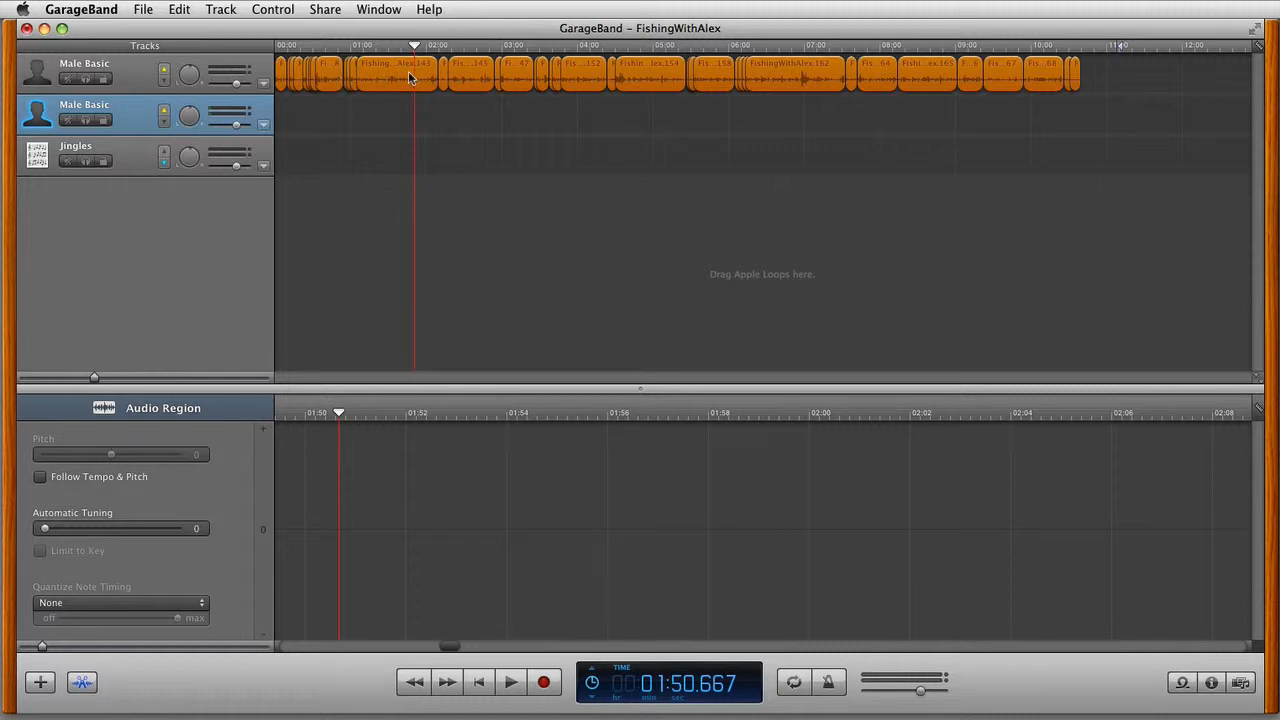
click(179, 9)
click(194, 88)
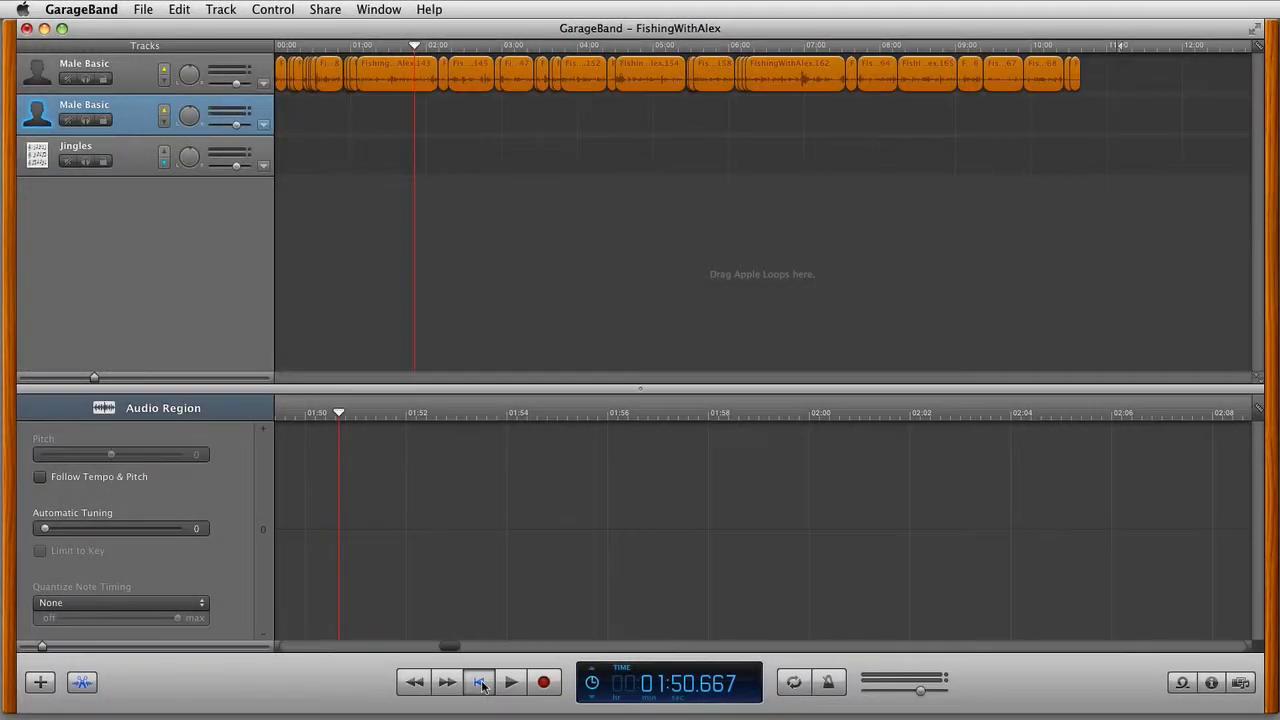
click(480, 682)
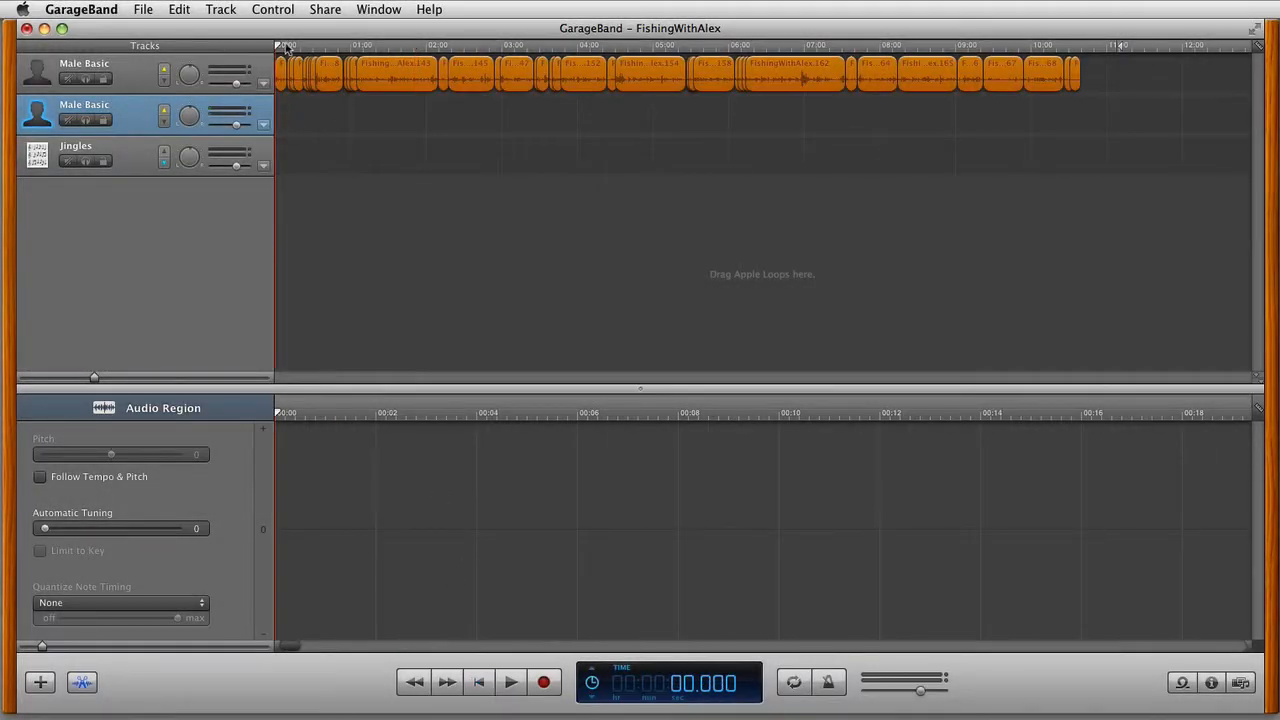
click(179, 9)
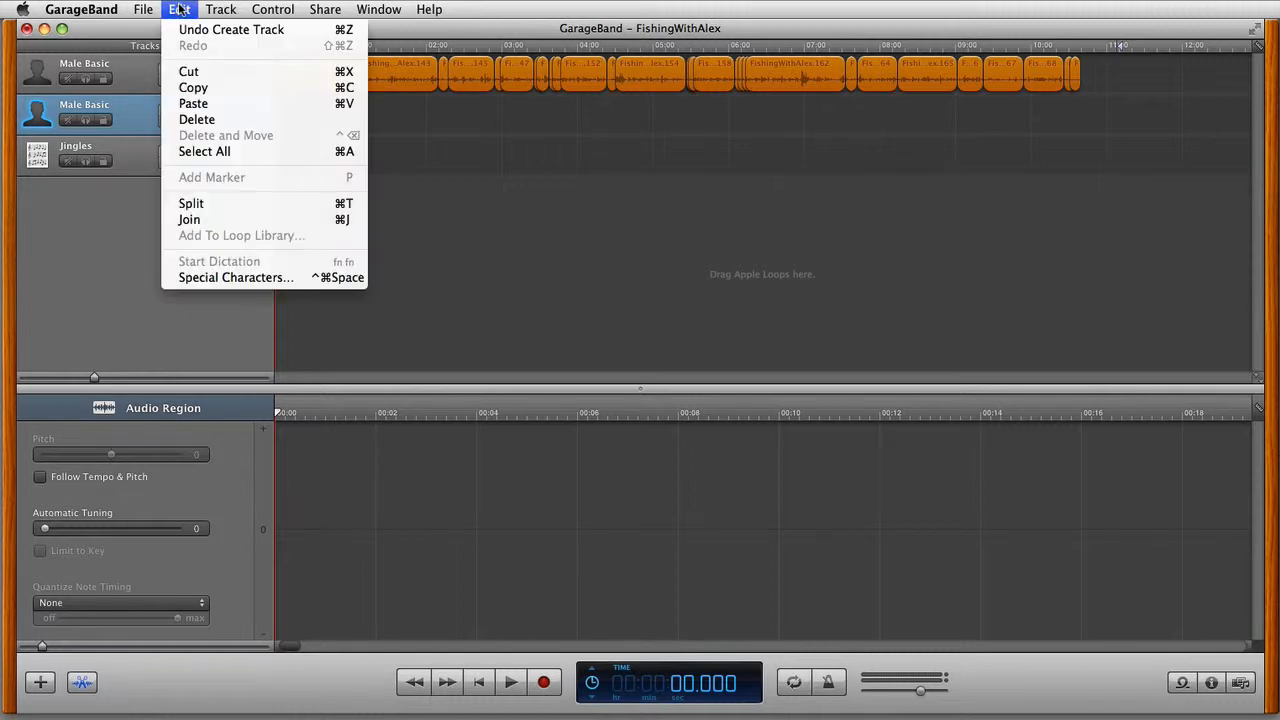
click(200, 104)
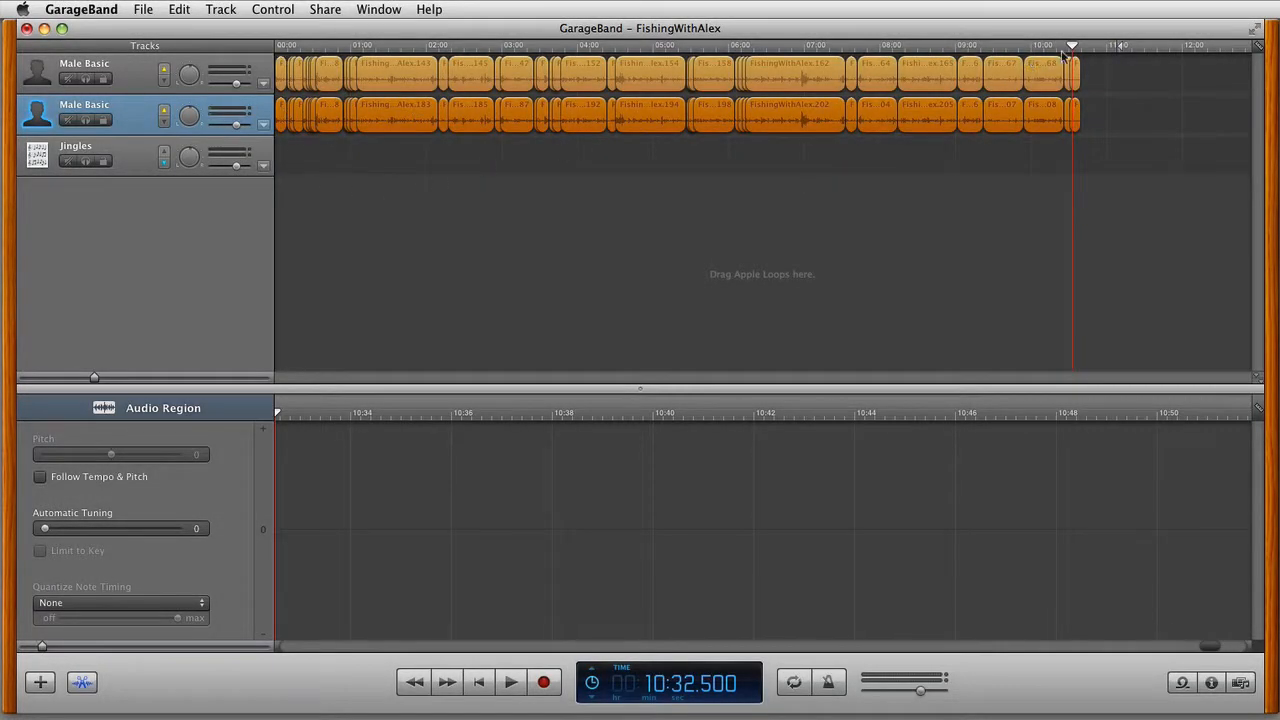
key(Home)
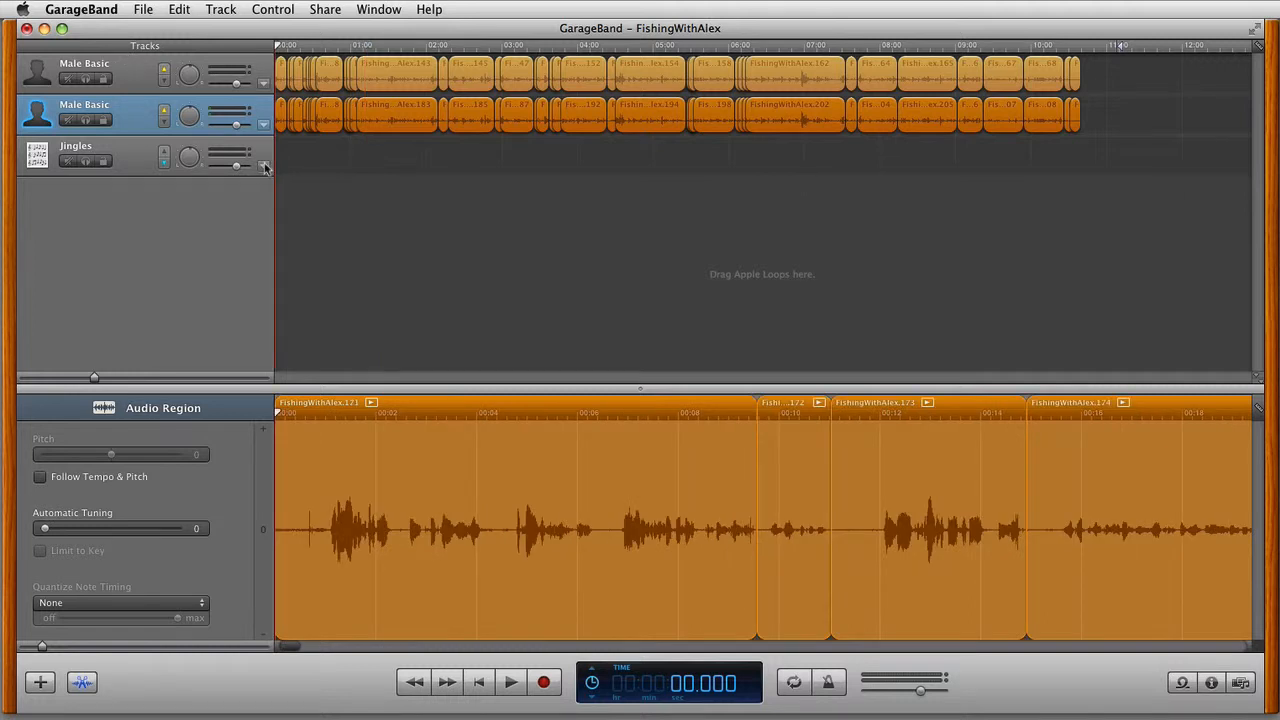
drag(281, 47, 361, 46)
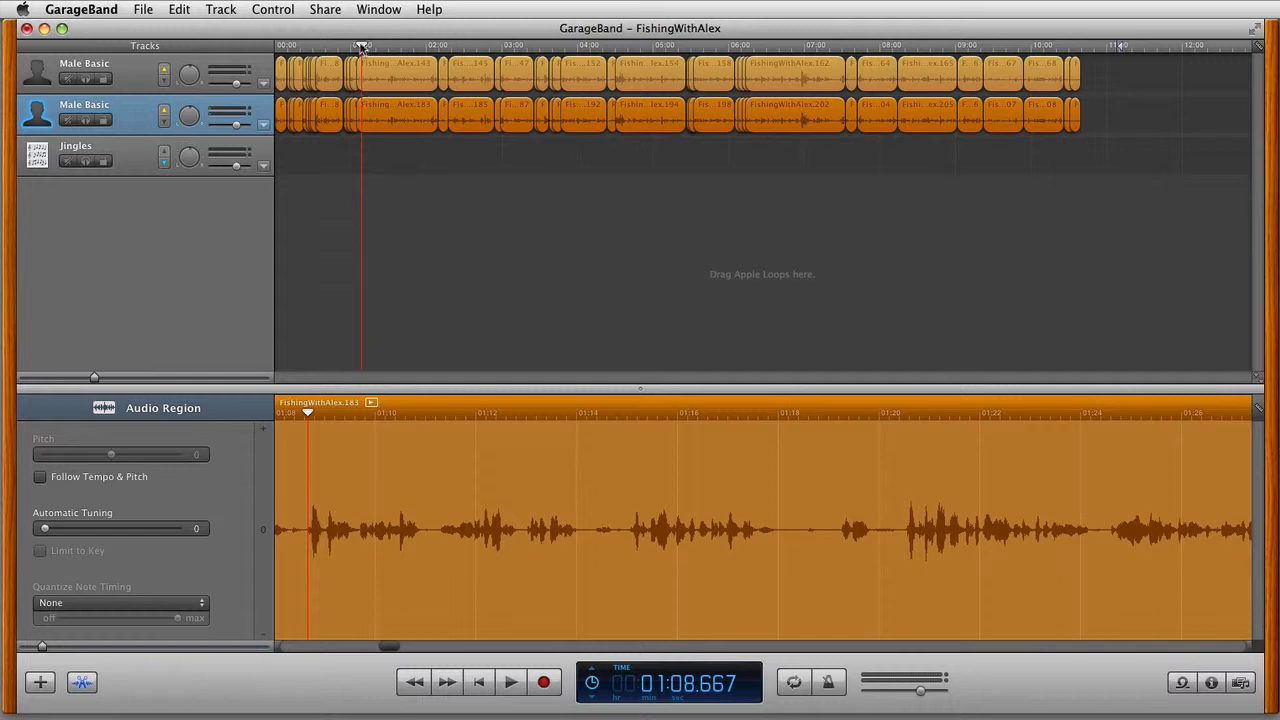
drag(361, 47, 257, 48)
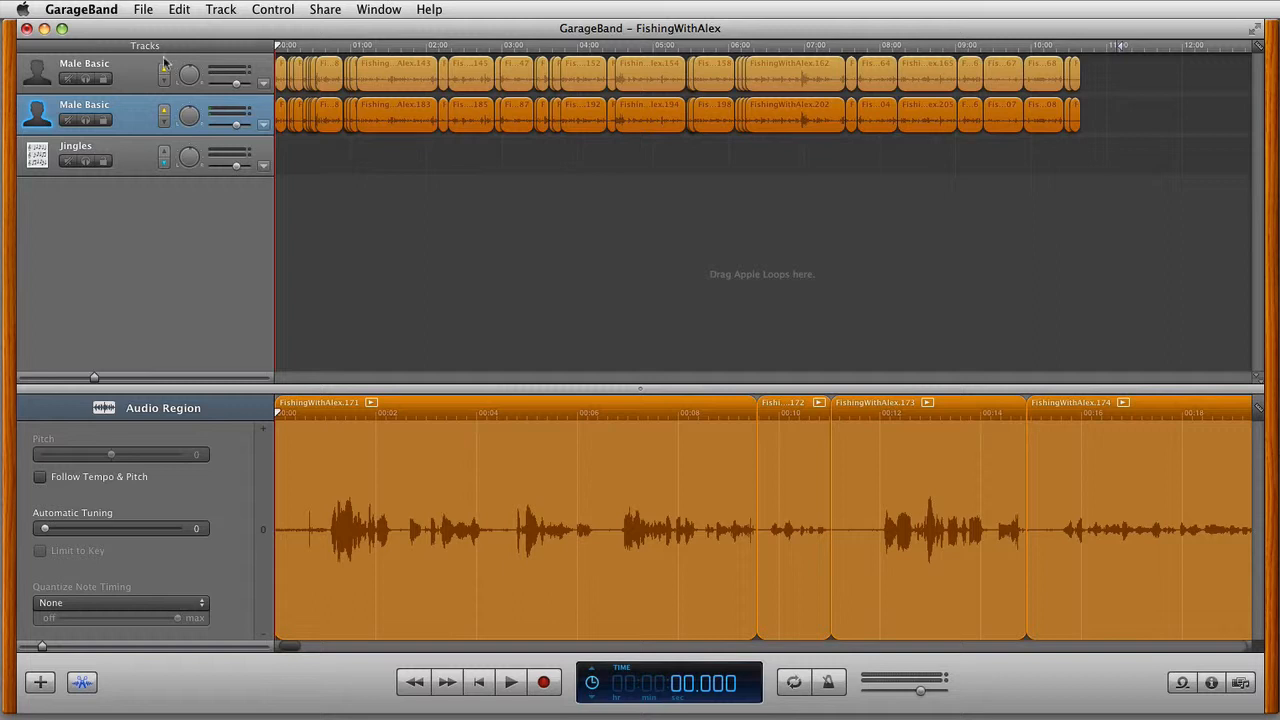
- Rename the original Male Basic track as Master
click(85, 68)
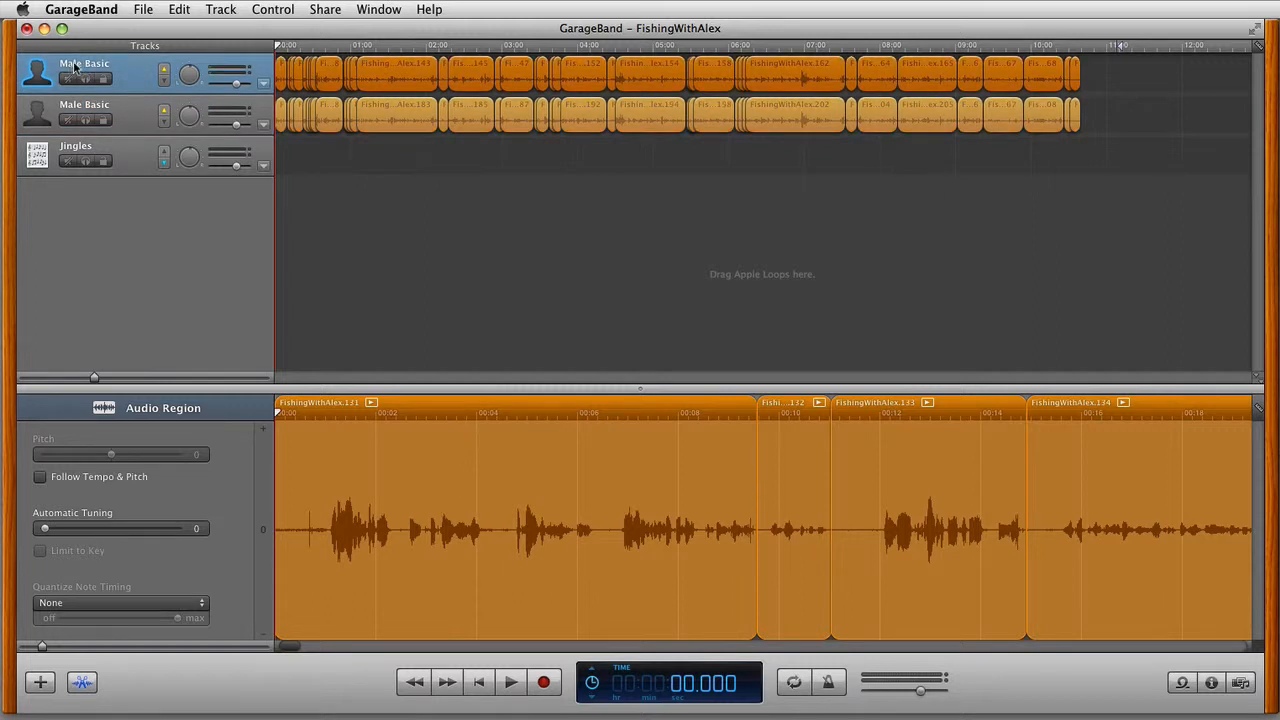
double_click(73, 66)
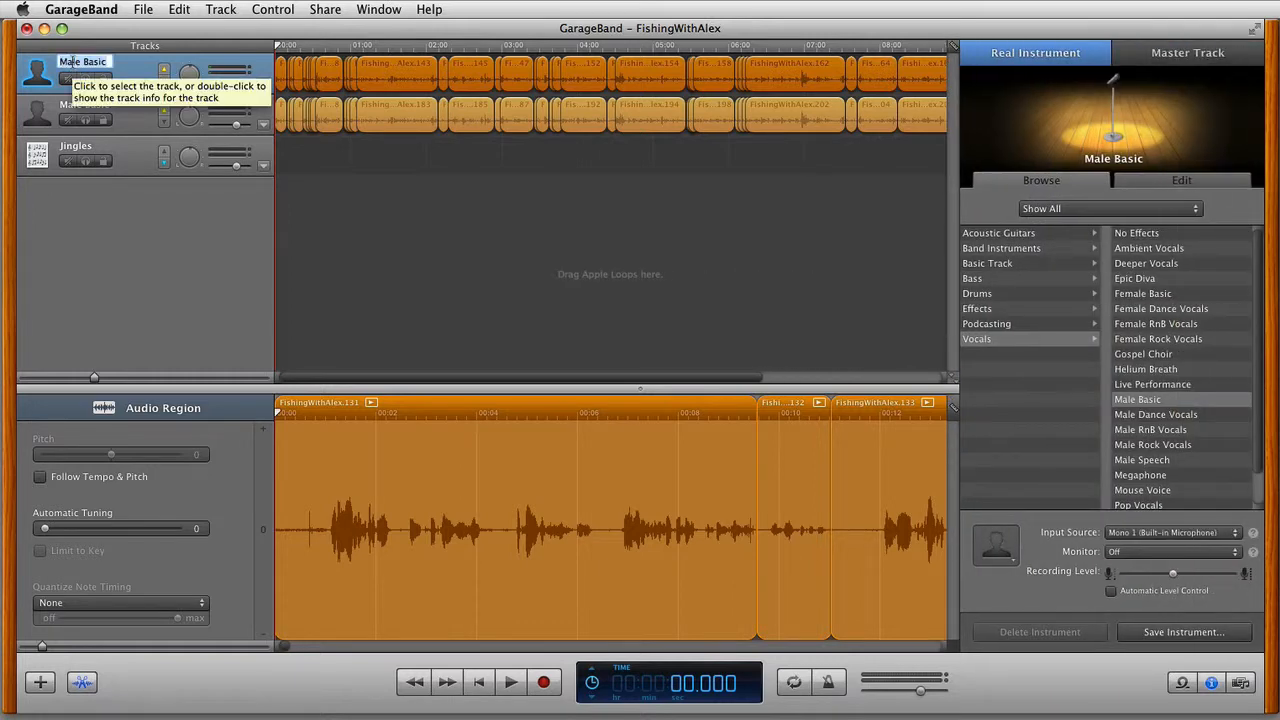
text(Master)
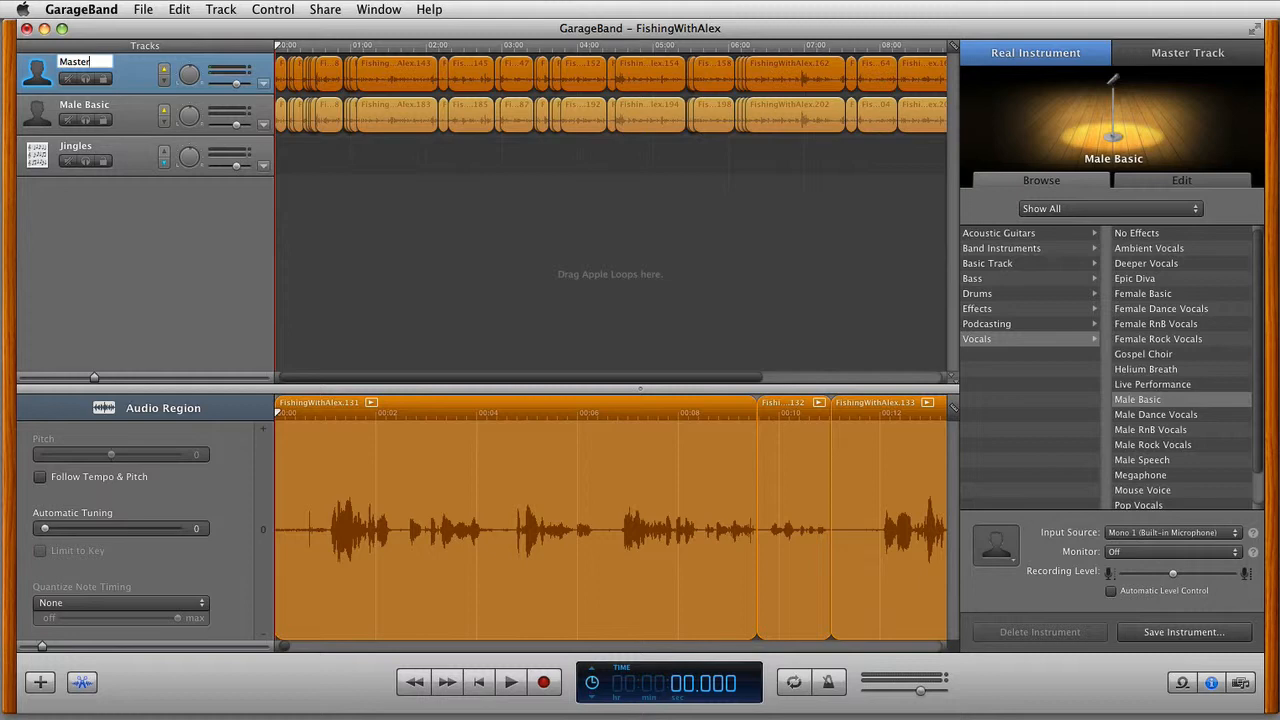
key(Return)
- Lock the Master track and test the lock by trying to change one of its regions, declining to unlock it
click(218, 10)
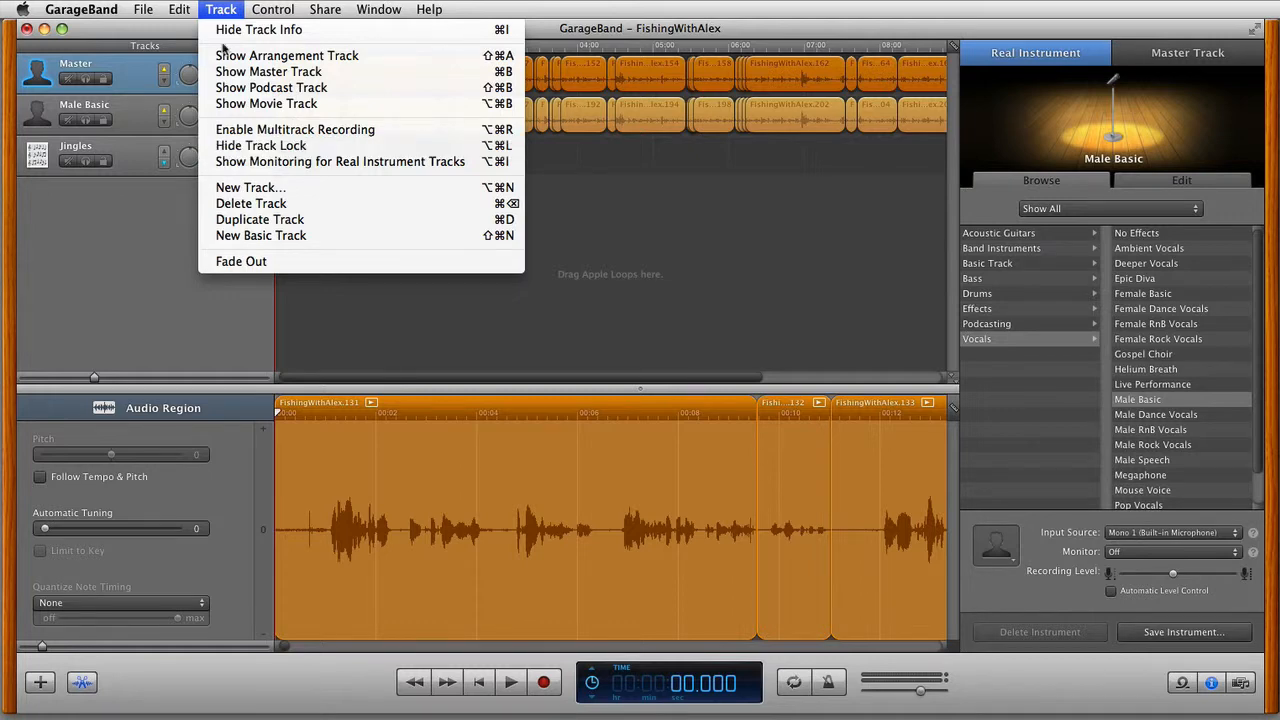
click(220, 10)
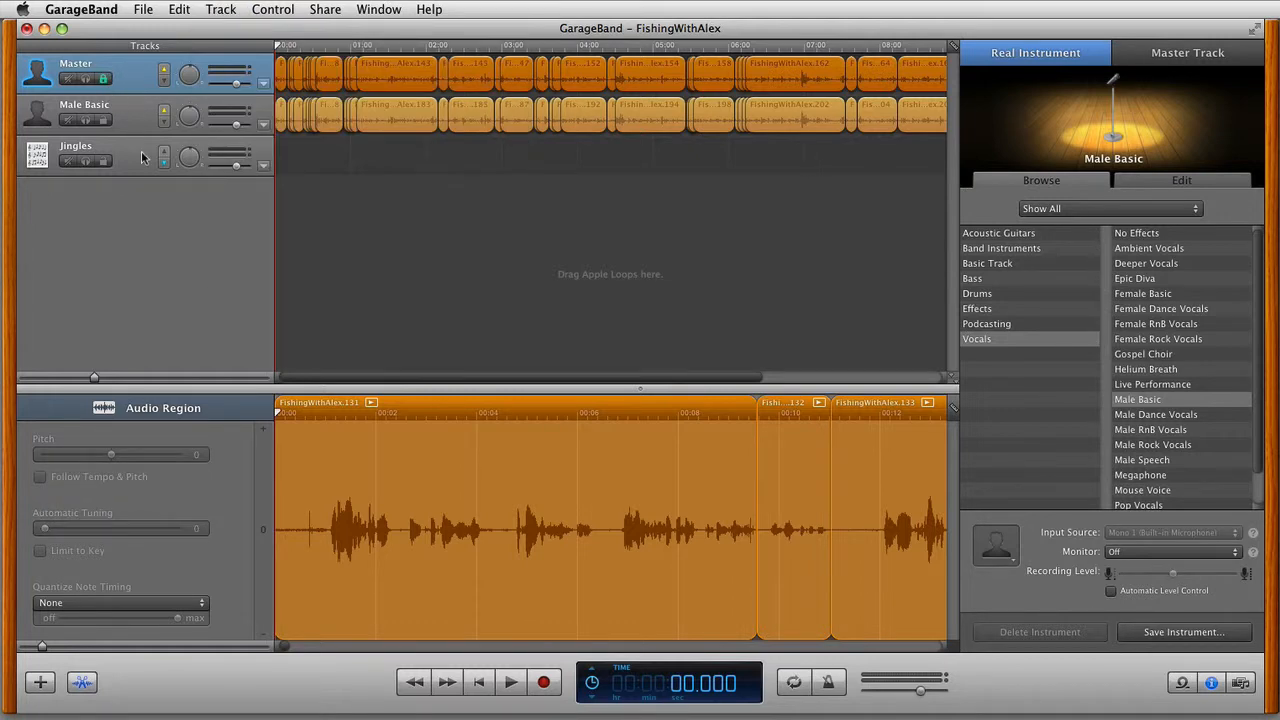
click(392, 75)
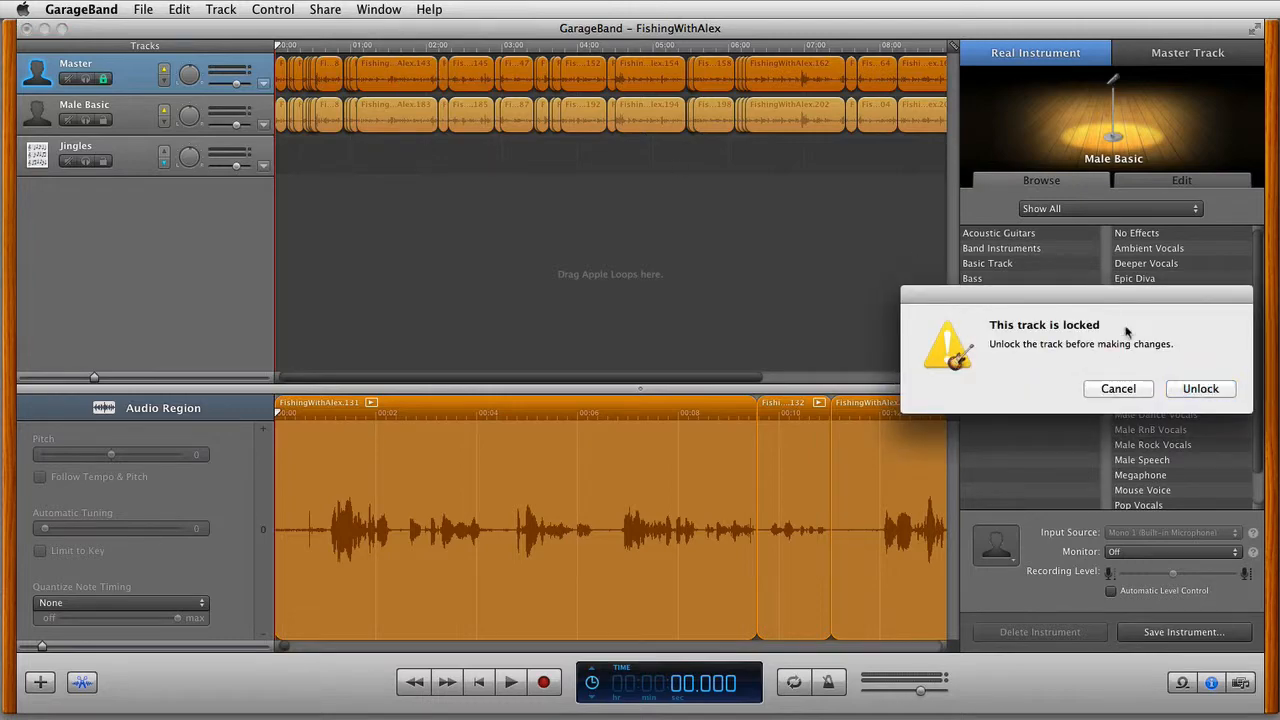
click(1118, 388)
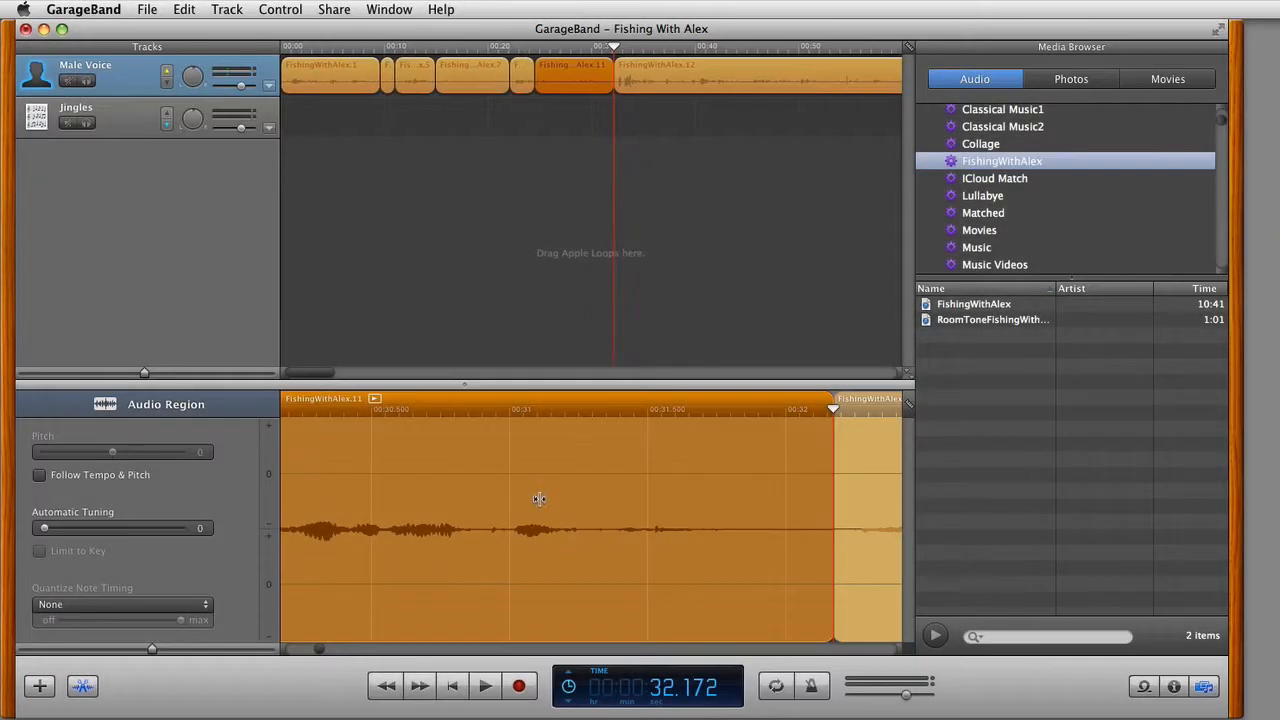
- Deselect the regions and play the interview from the start of the long pause at about 26.4 s to about 28.9 s
scroll(538, 496, left, 10)
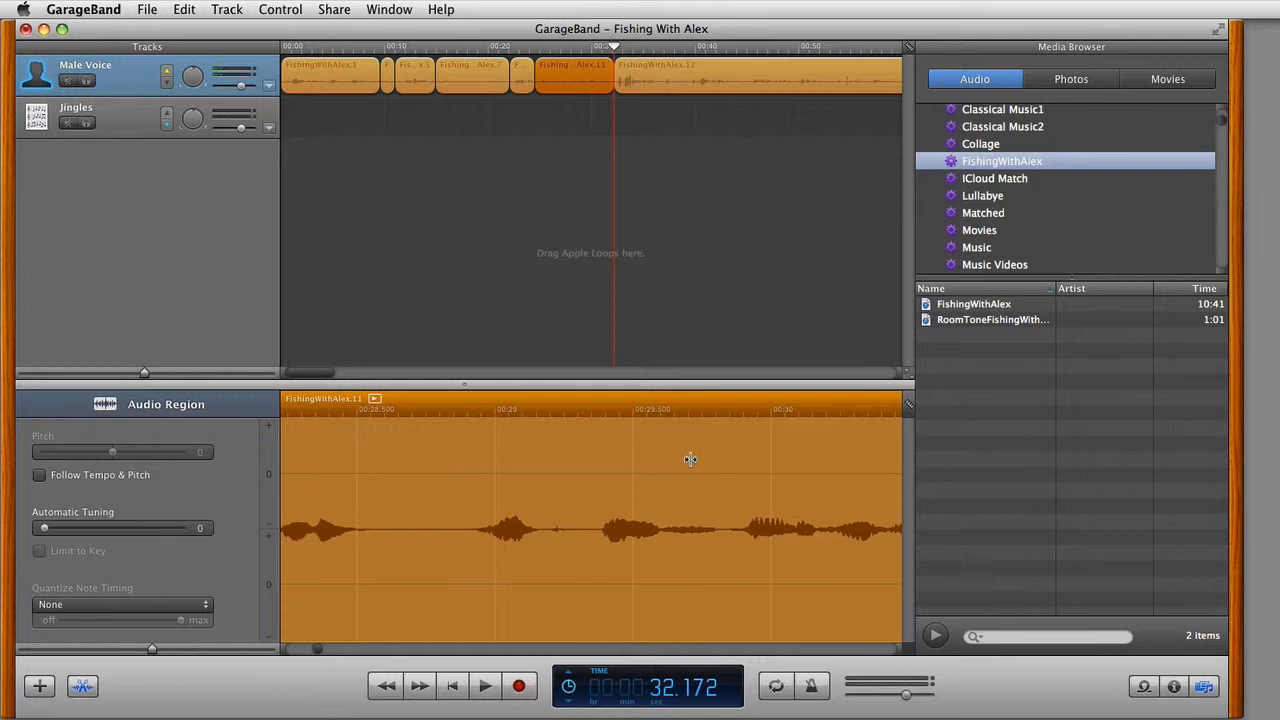
scroll(652, 219, left, 1)
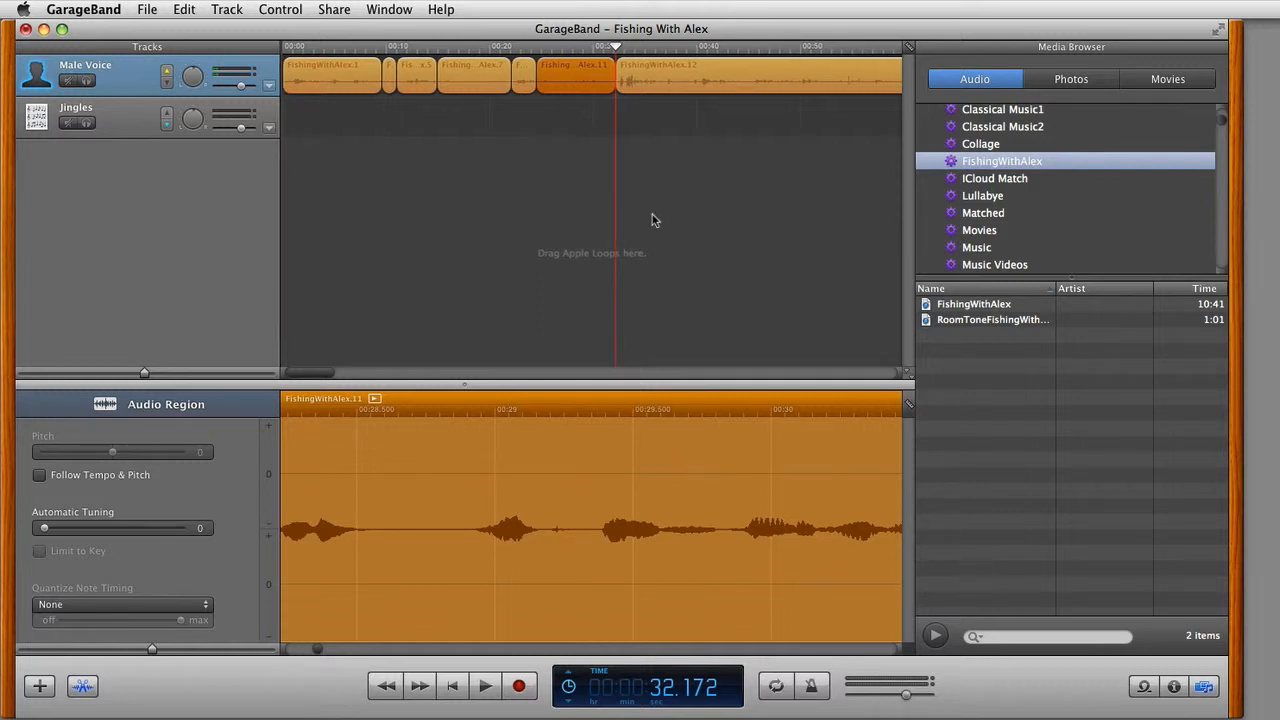
scroll(640, 228, right, 1)
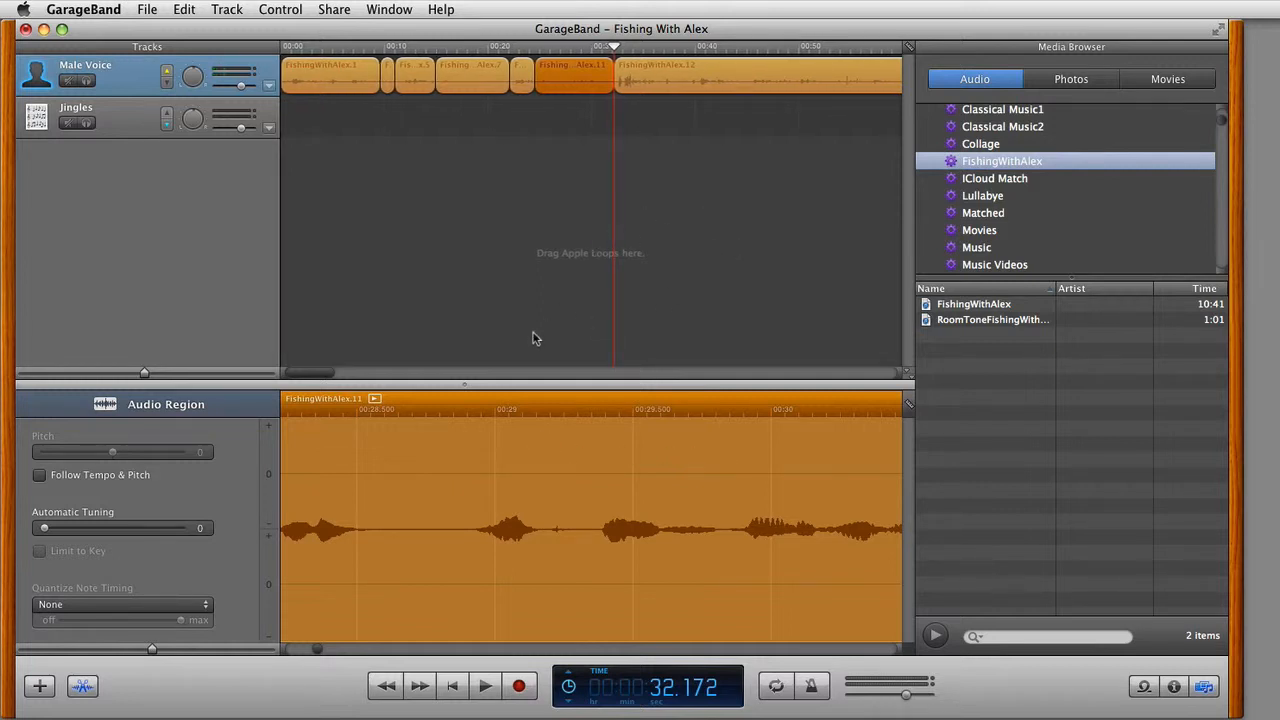
scroll(535, 333, left, 1)
scroll(520, 422, left, 10)
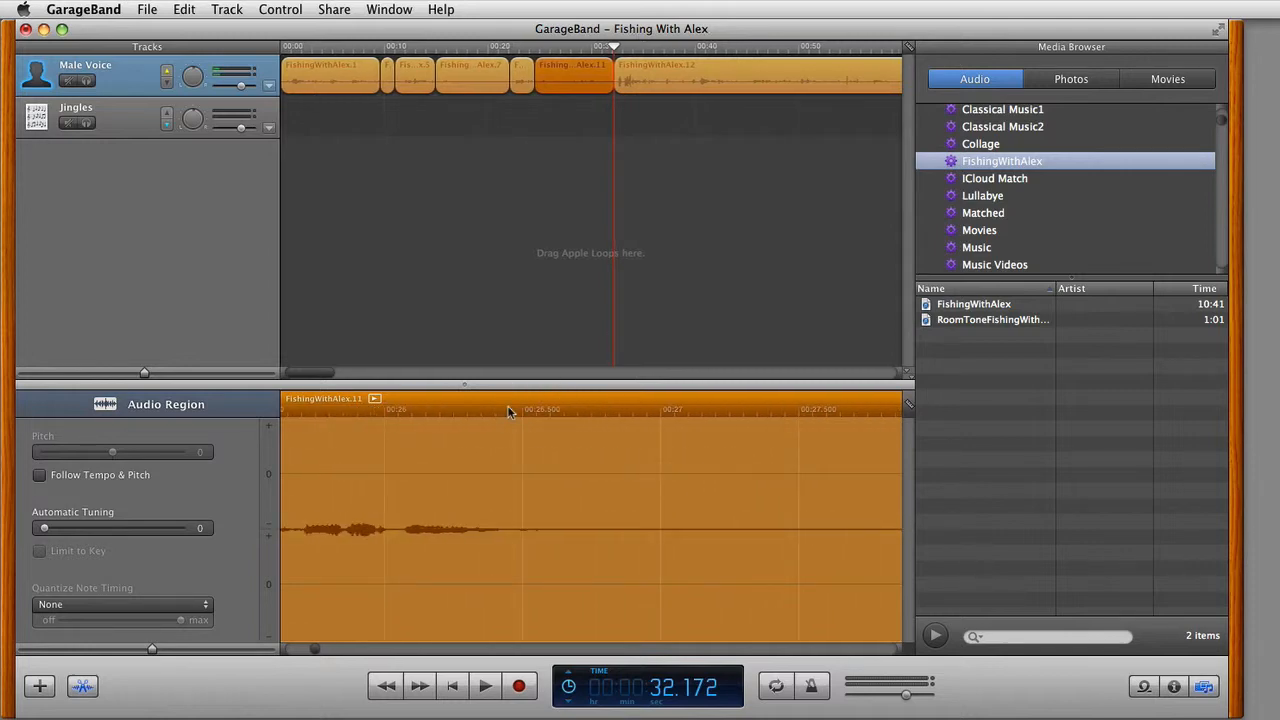
click(586, 292)
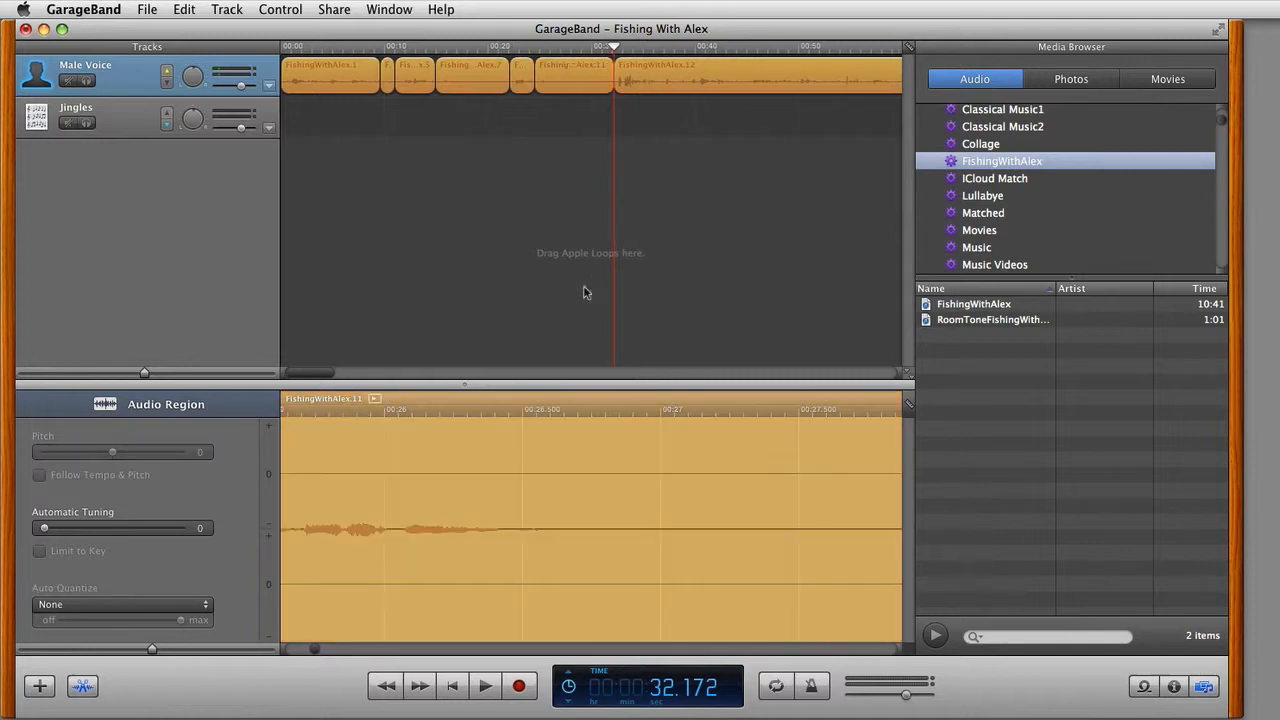
click(490, 407)
key(space)
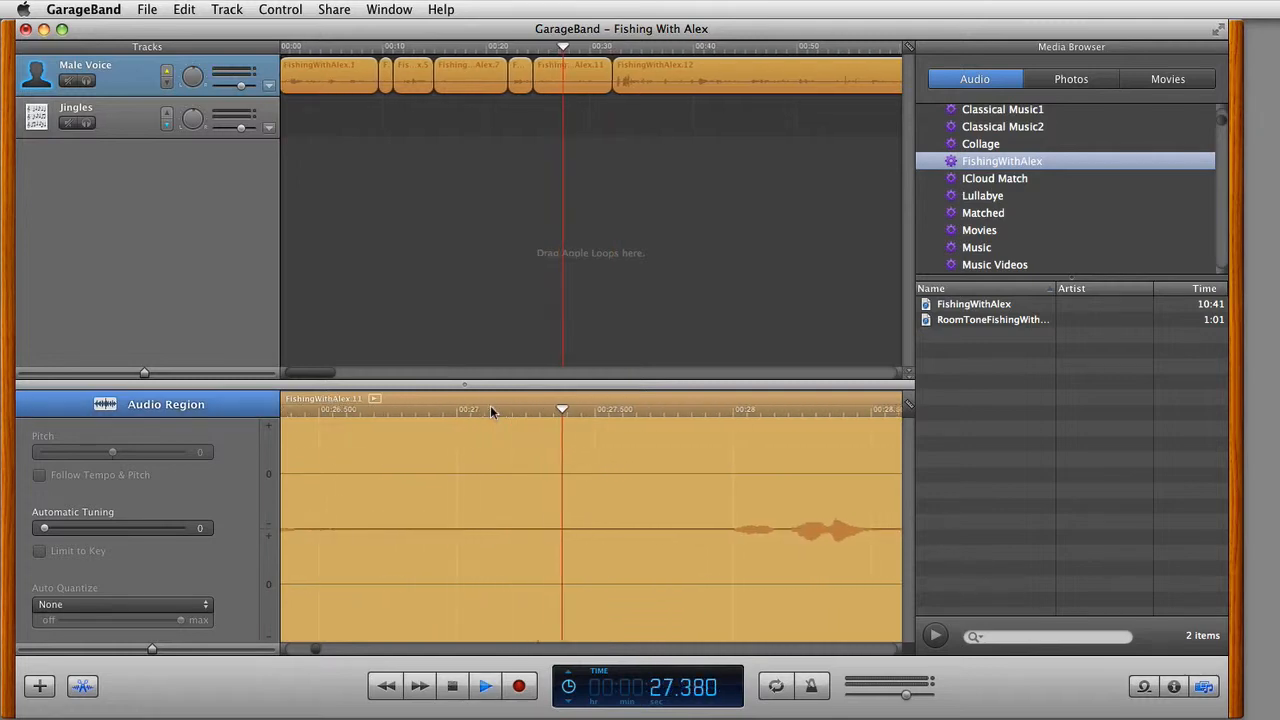
key(space)
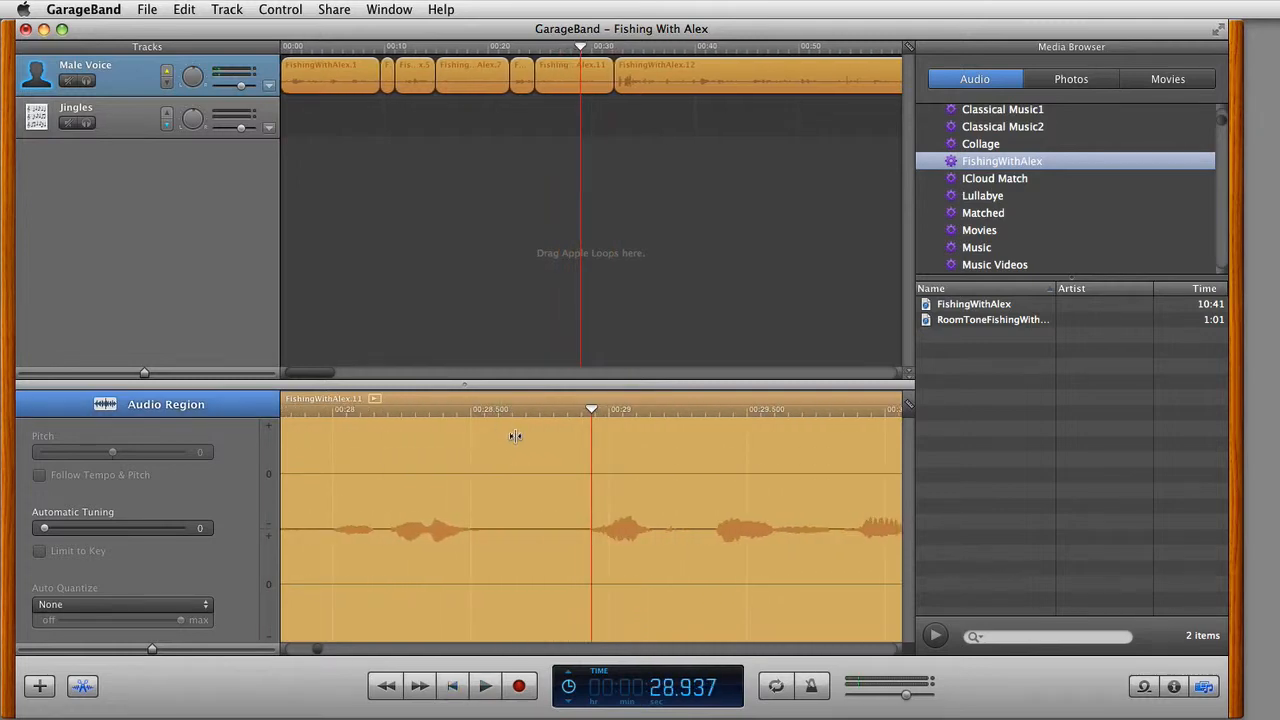
- Continue playing the interview from about 28.9 s to about 31.8 s
key(space)
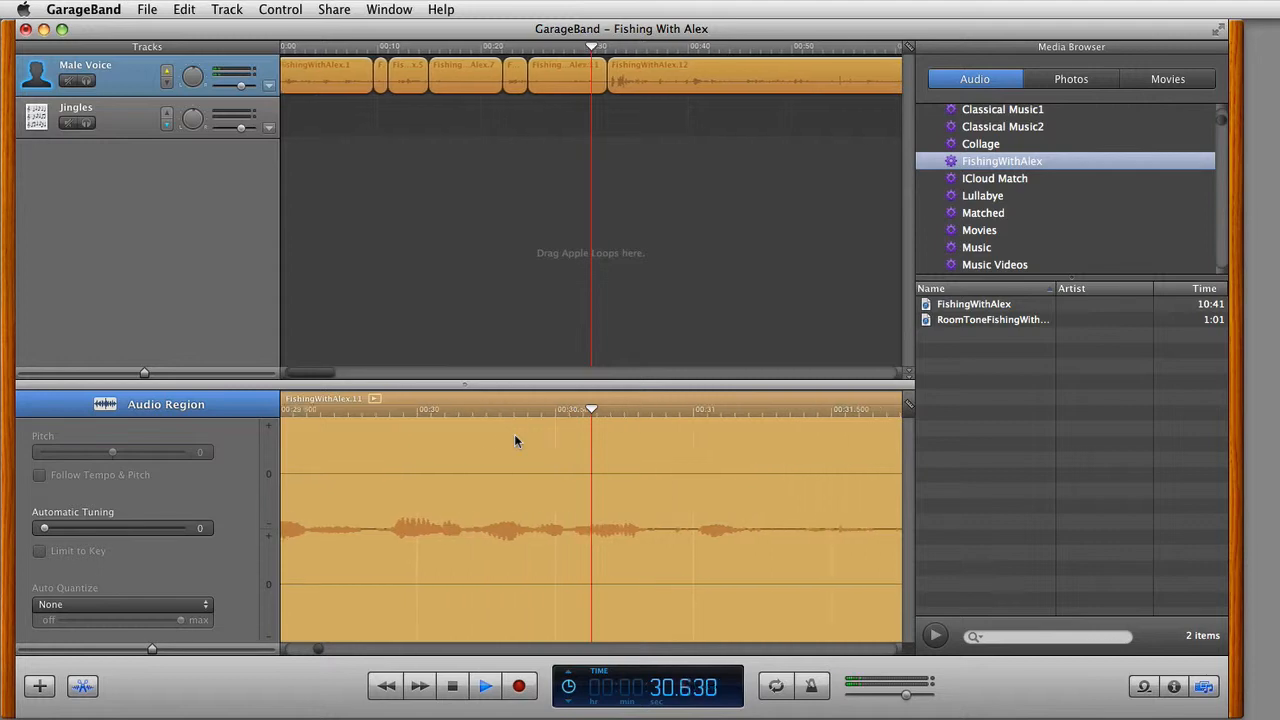
scroll(514, 436, left, 5)
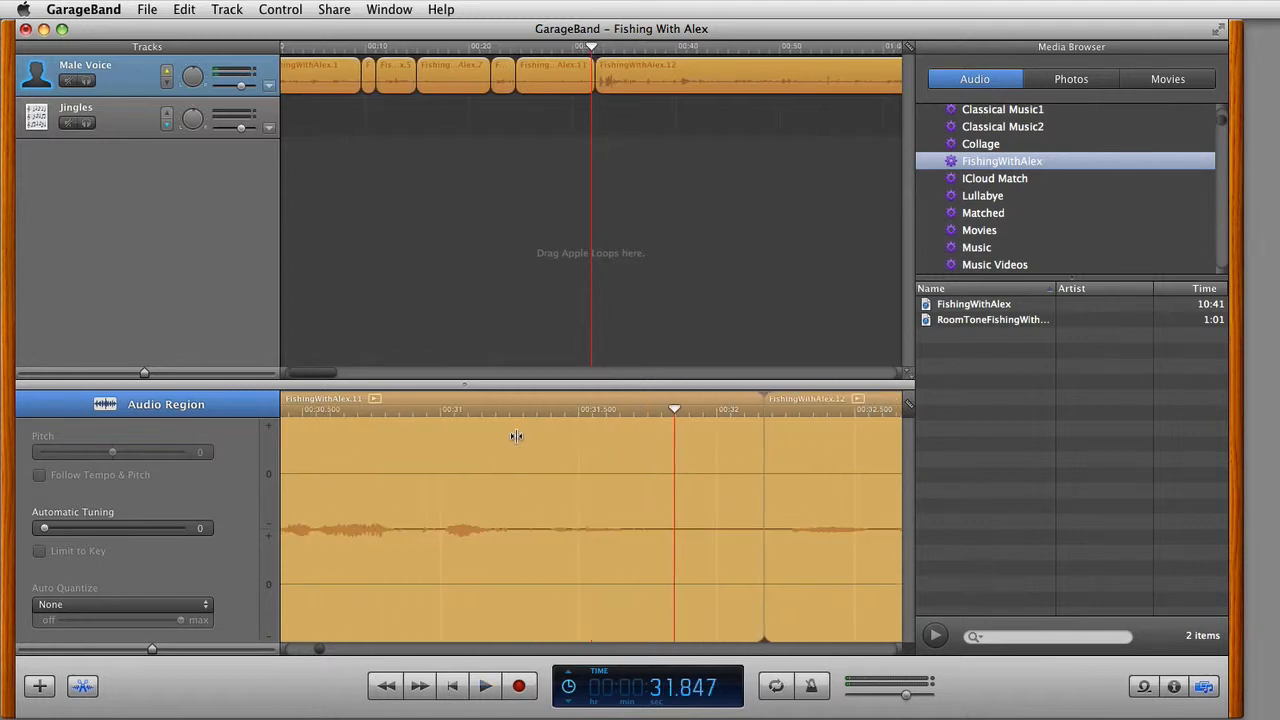
- Select the region containing the long pause, replay it from about 26 s, and split it at 27.907 s, just before speech resumes
click(565, 74)
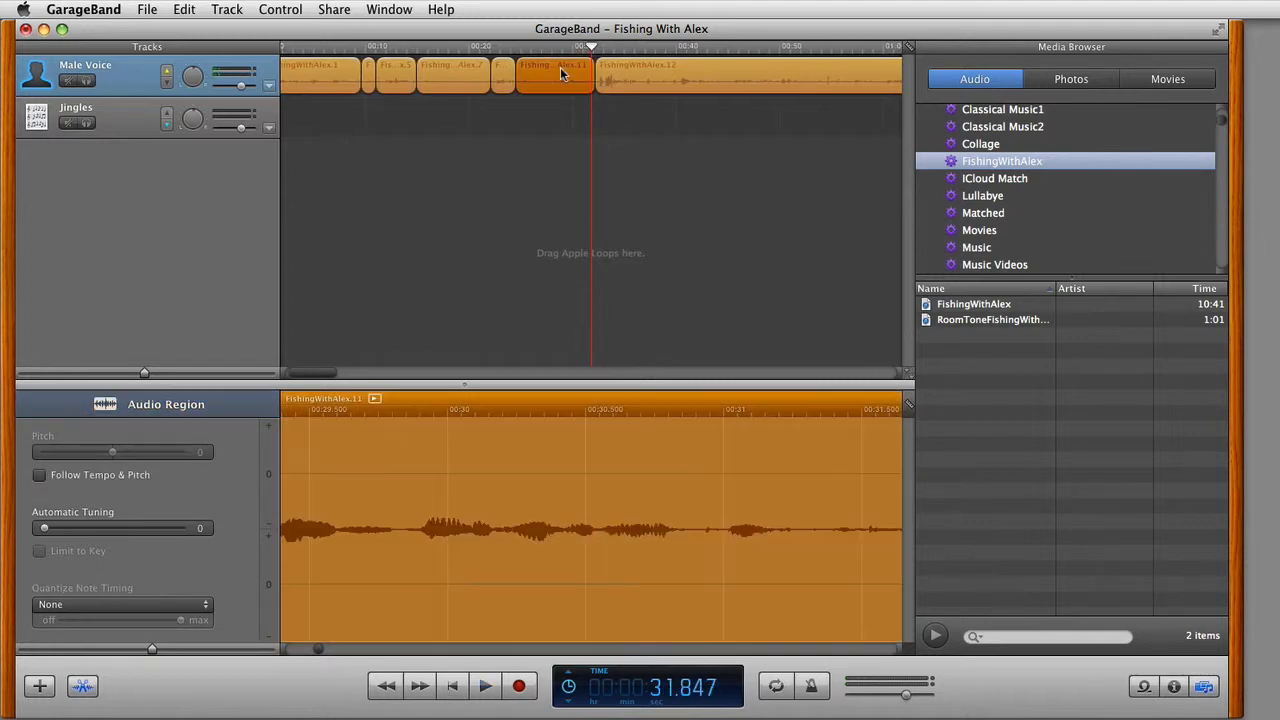
scroll(538, 516, left, 5)
scroll(538, 516, left, 10)
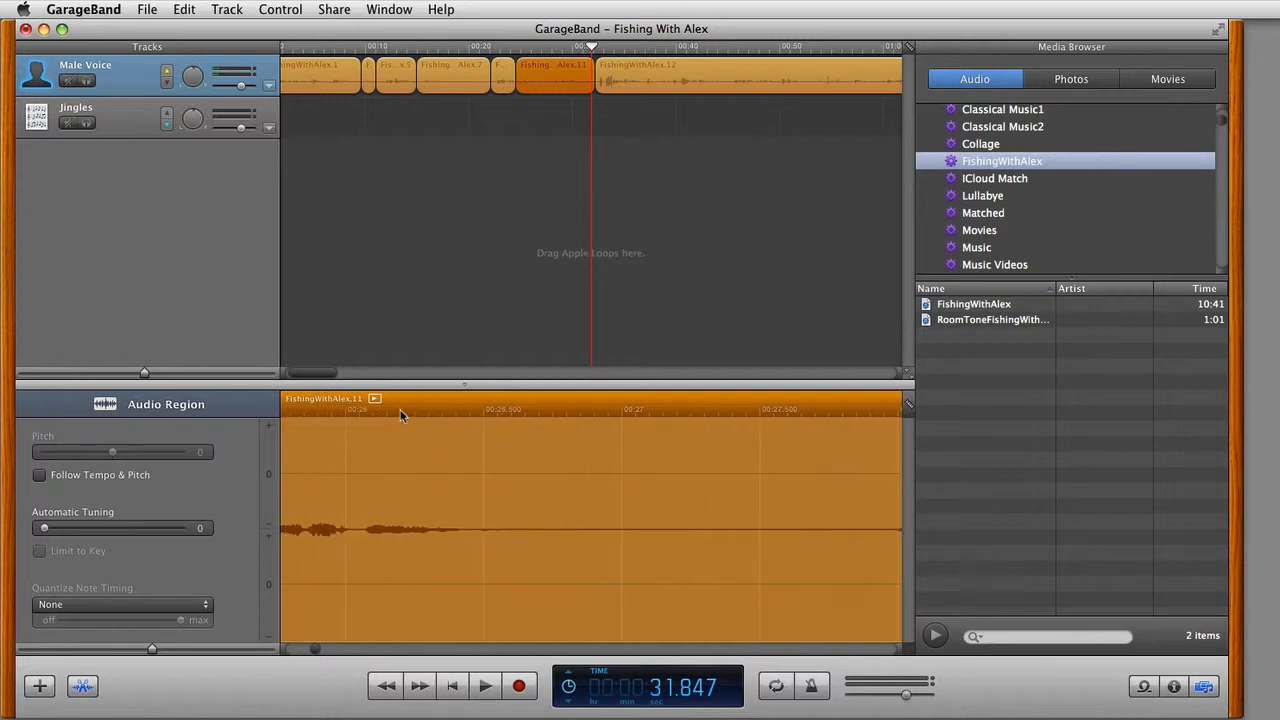
click(350, 408)
key(space)
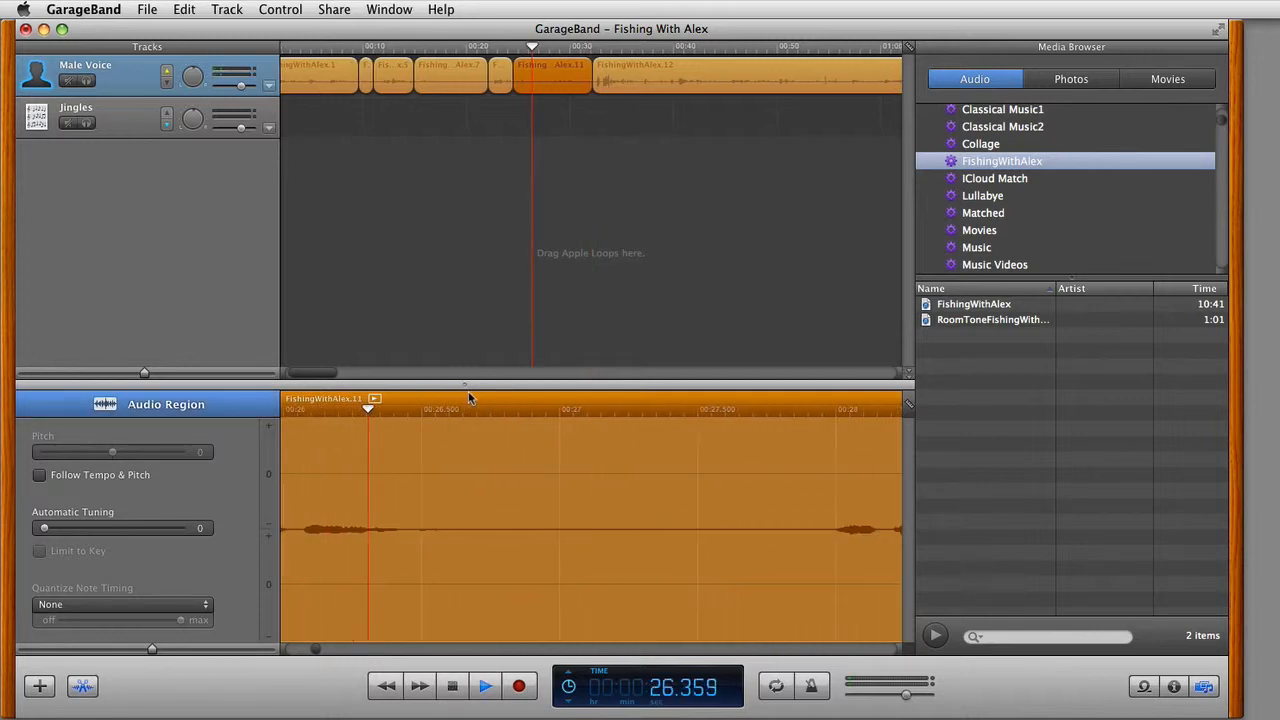
key(space)
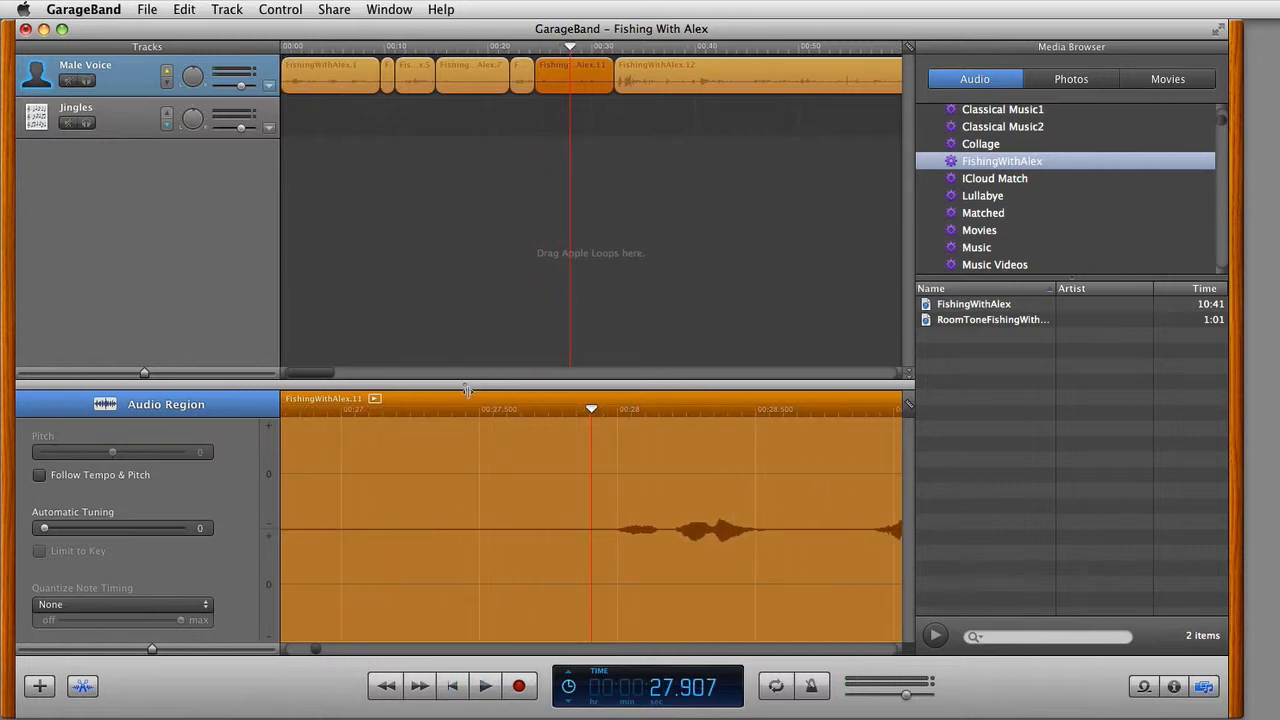
scroll(480, 486, left, 5)
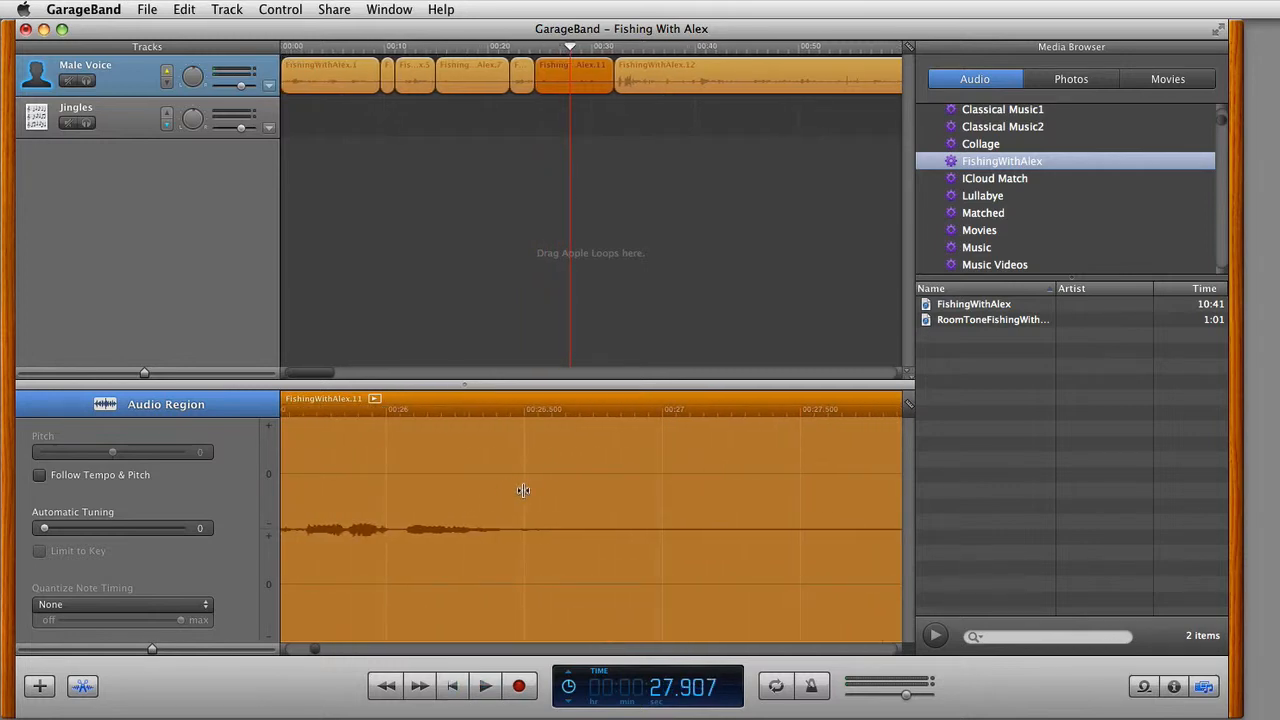
scroll(565, 510, right, 2)
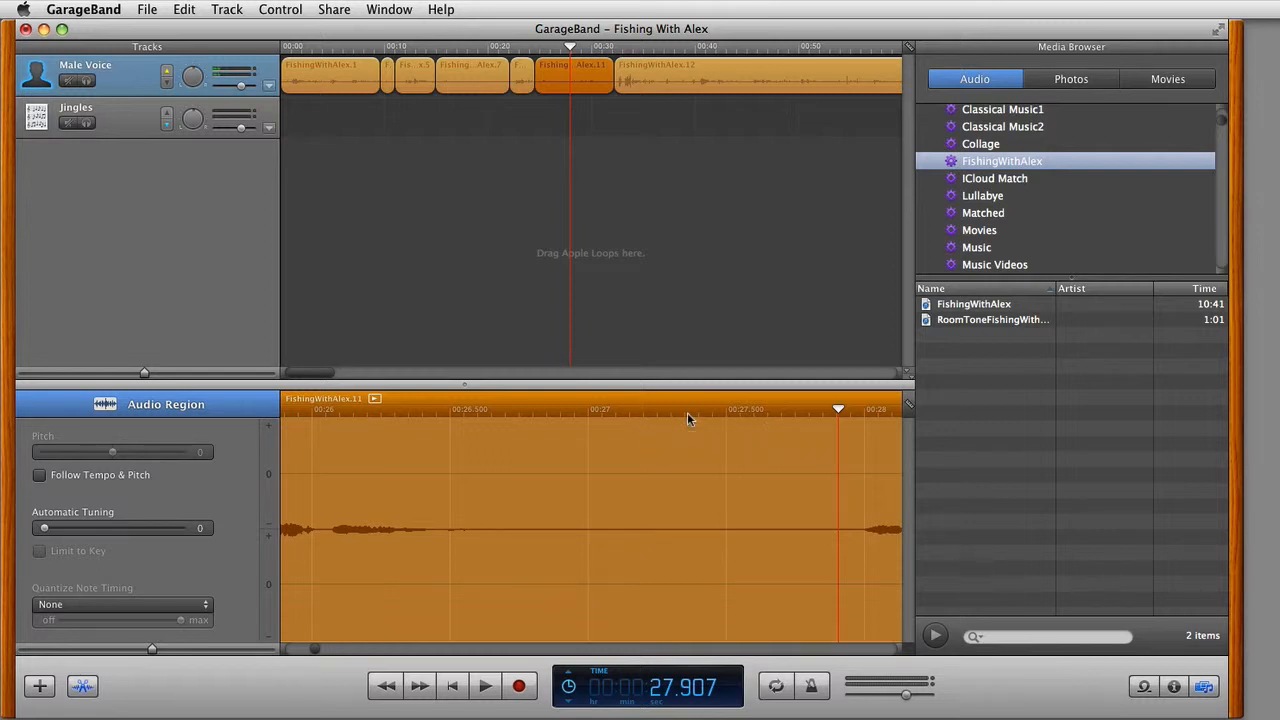
key(super+t)
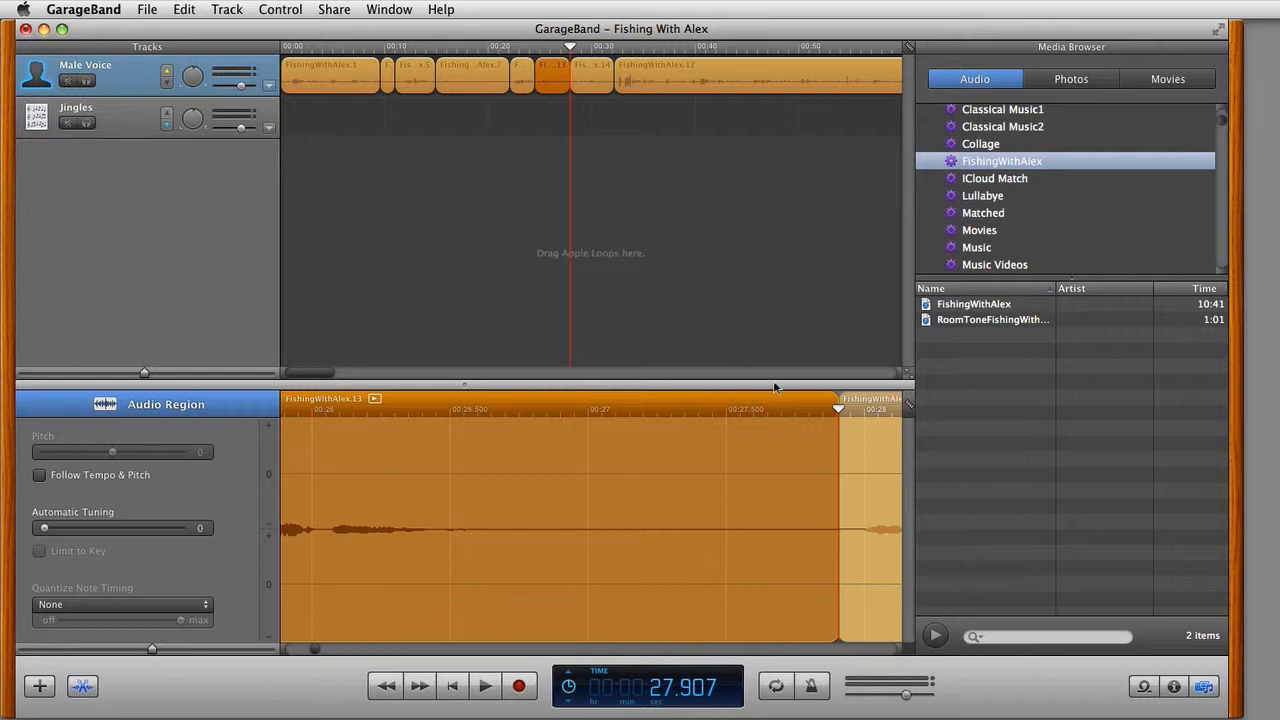
- Split the region again at 26.569 s, where the pause begins, and delete the silent region between the two cuts
drag(838, 407, 468, 417)
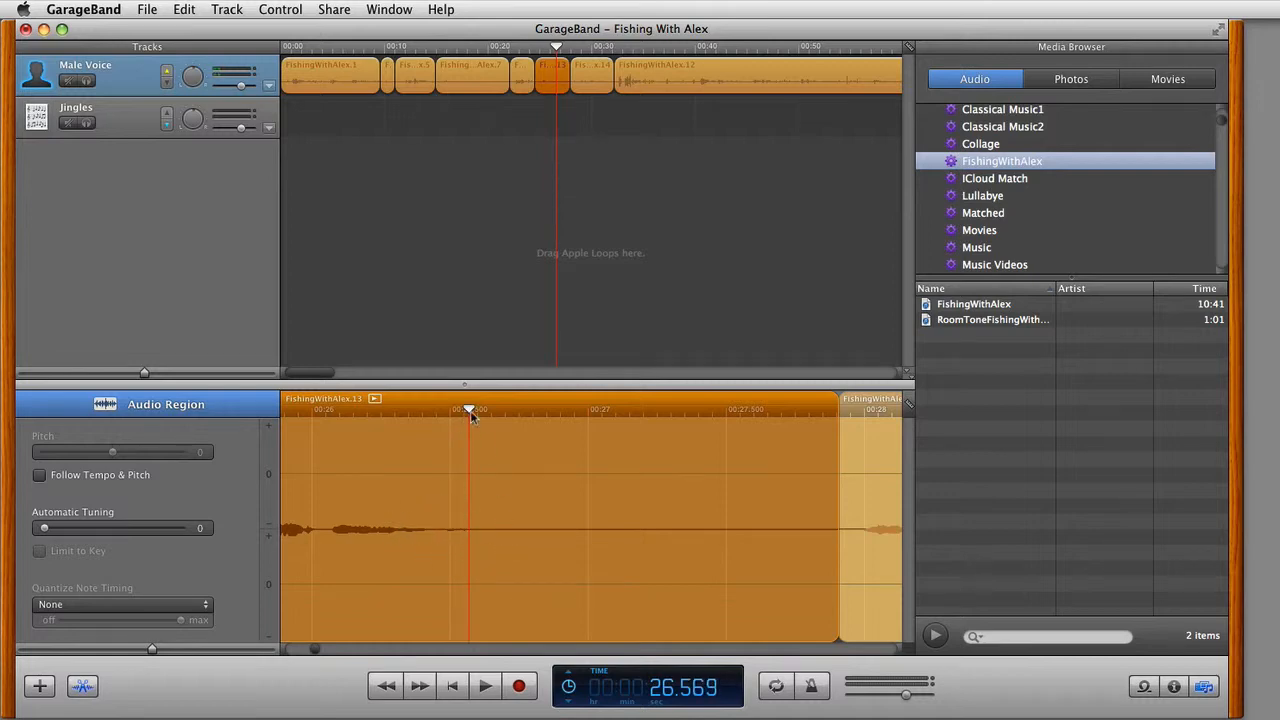
key(super+t)
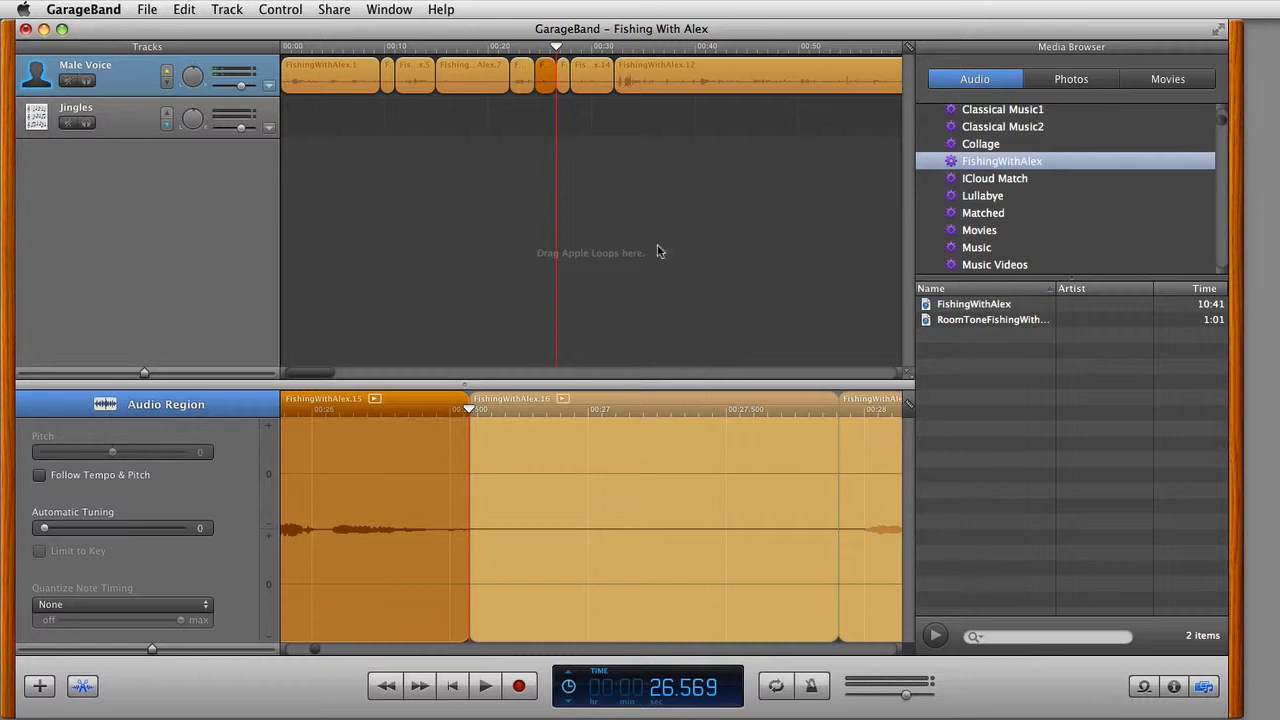
click(565, 80)
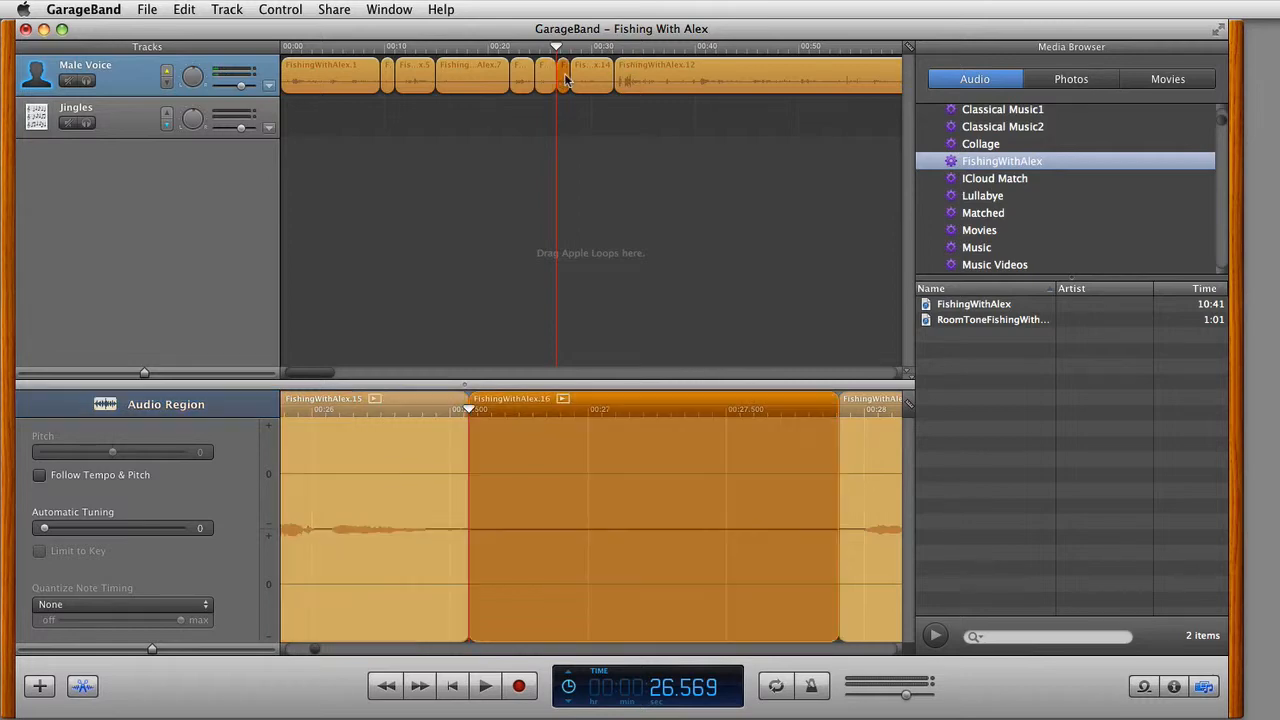
key(Delete)
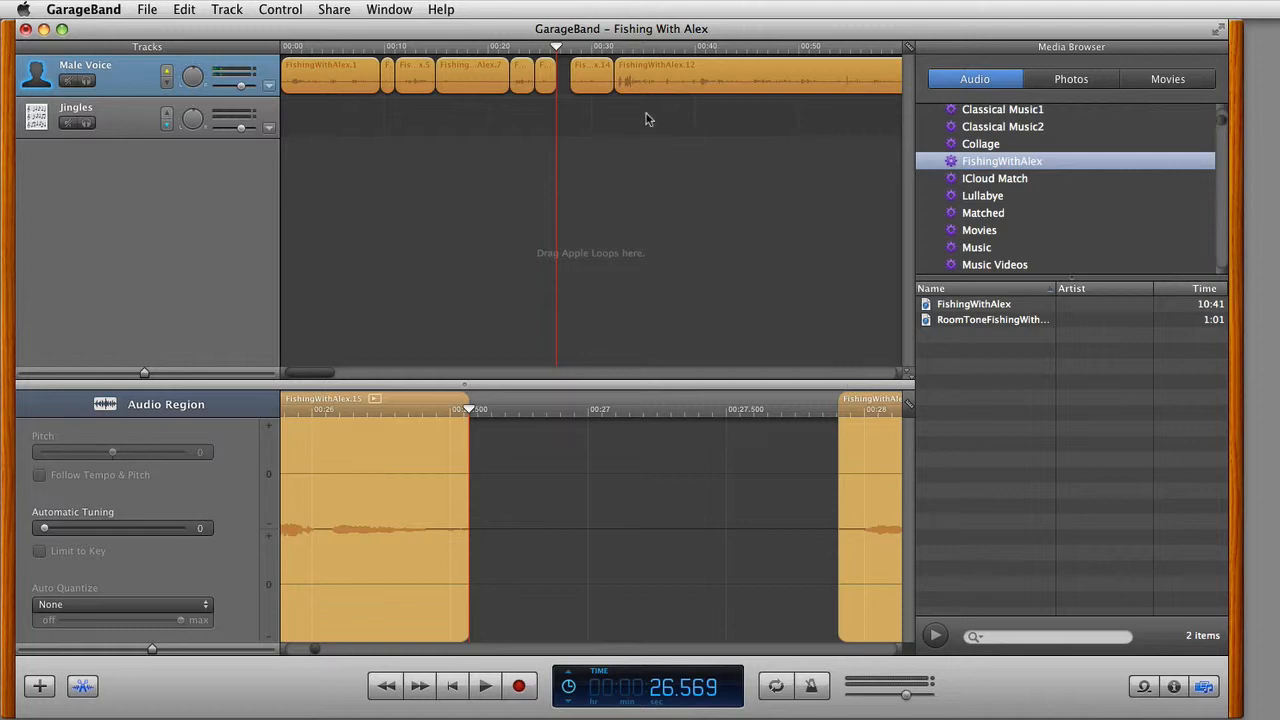
- Select all regions after the gap and move them together so they start at 26.569 s, directly against the preceding region
drag(648, 112, 600, 72)
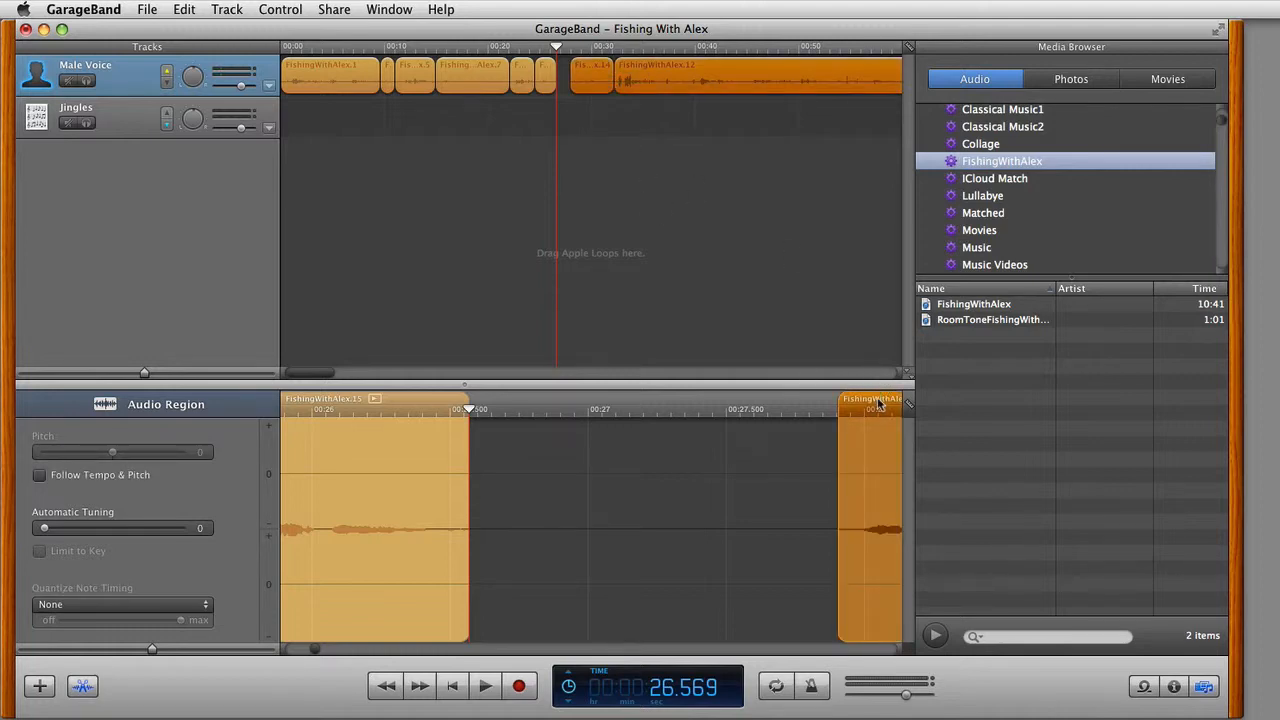
drag(880, 400, 334, 411)
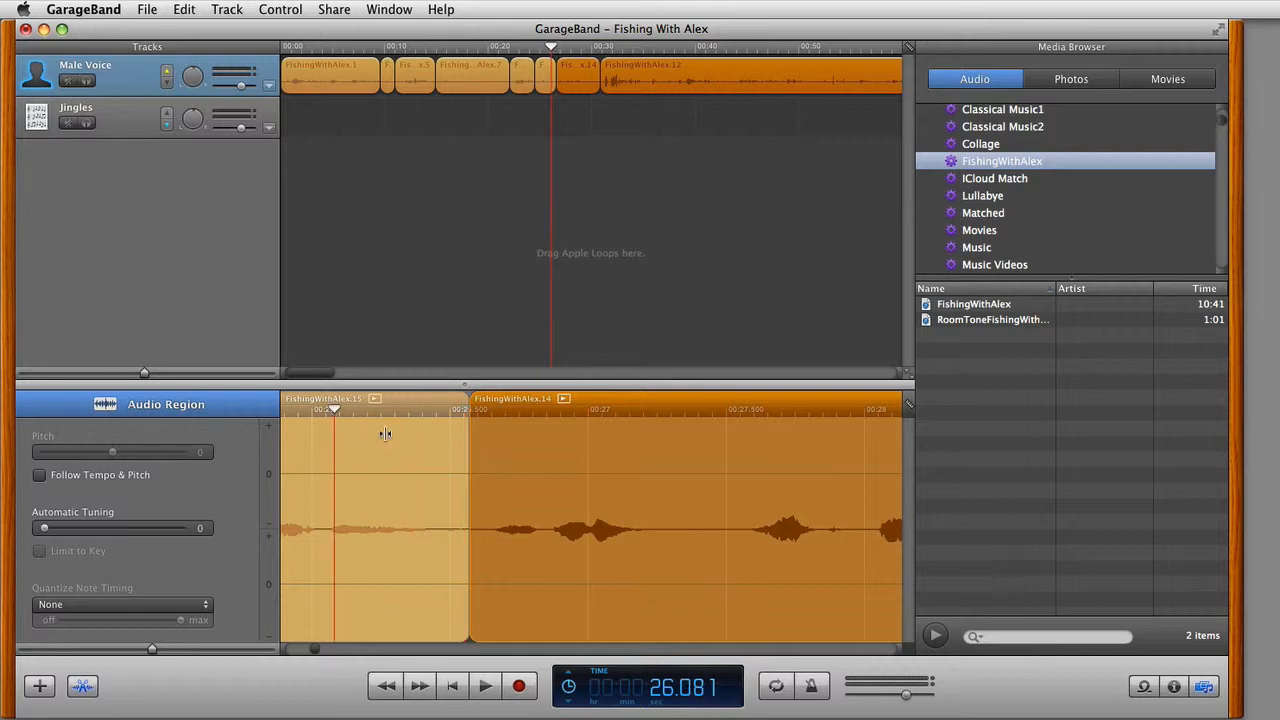
- Play the interview from just before the closed gap to about 31.7 s and look back over the waveform
scroll(540, 465, left, 8)
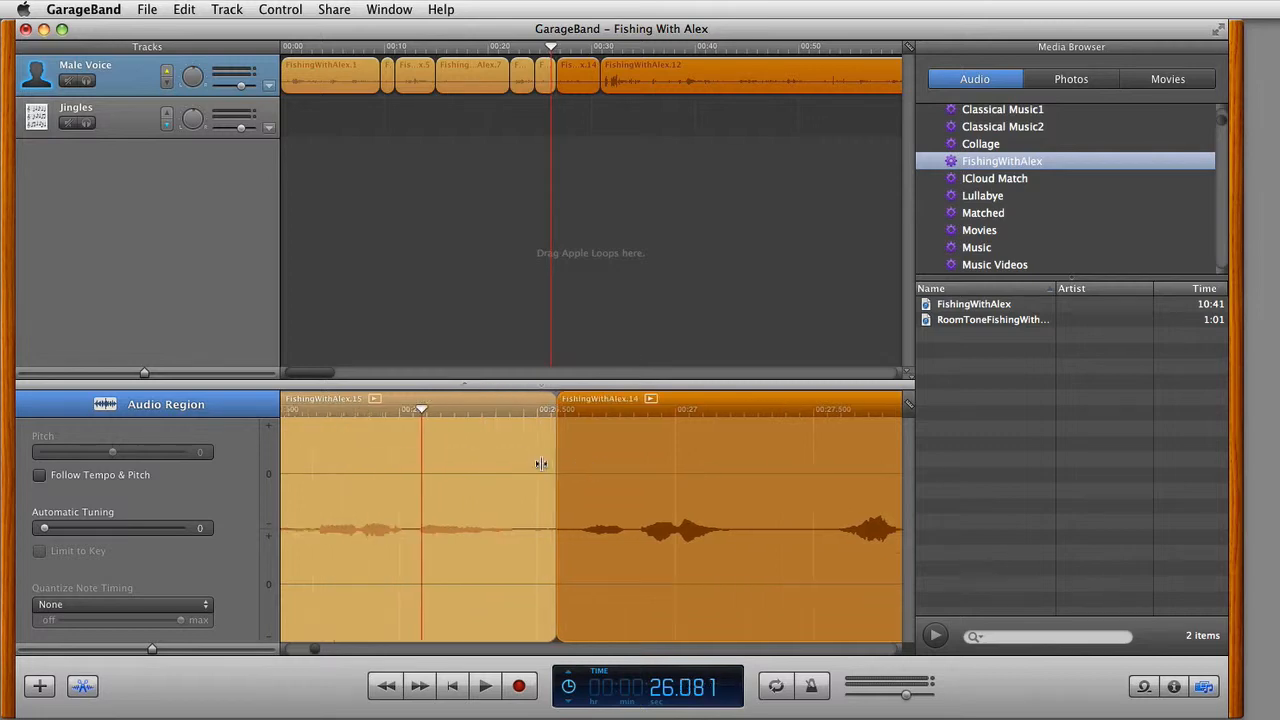
click(326, 410)
key(space)
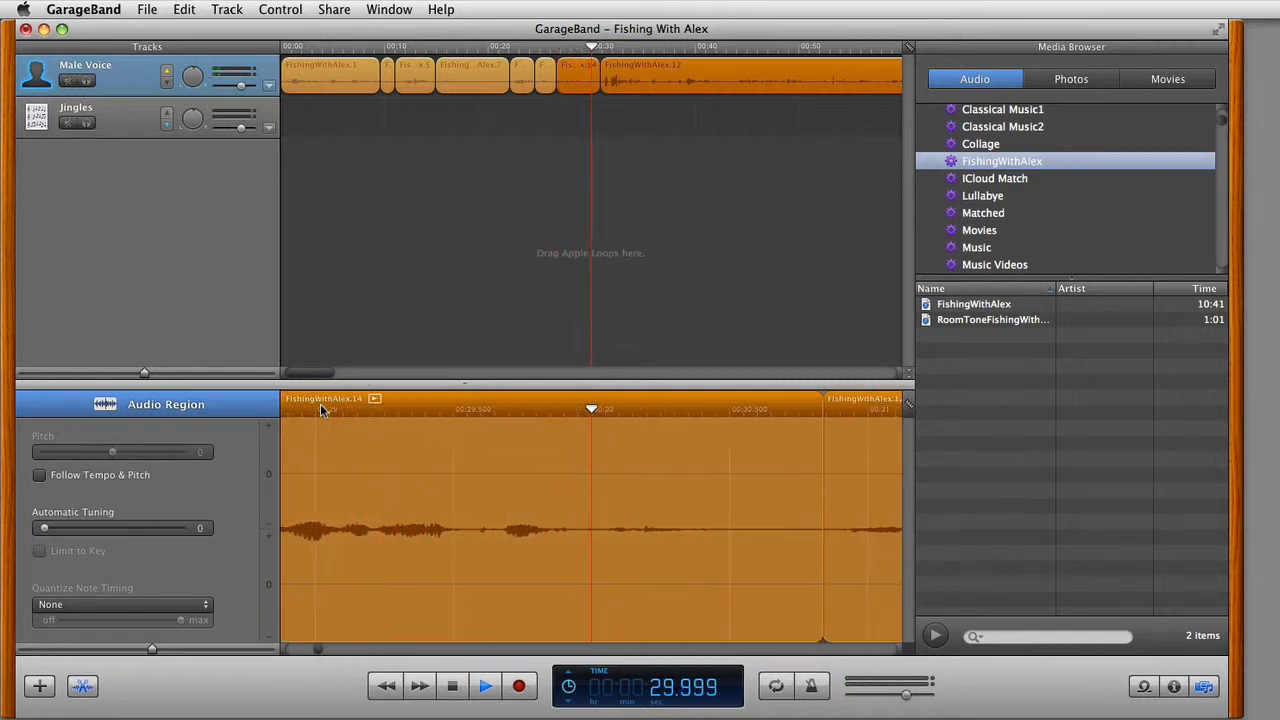
key(space)
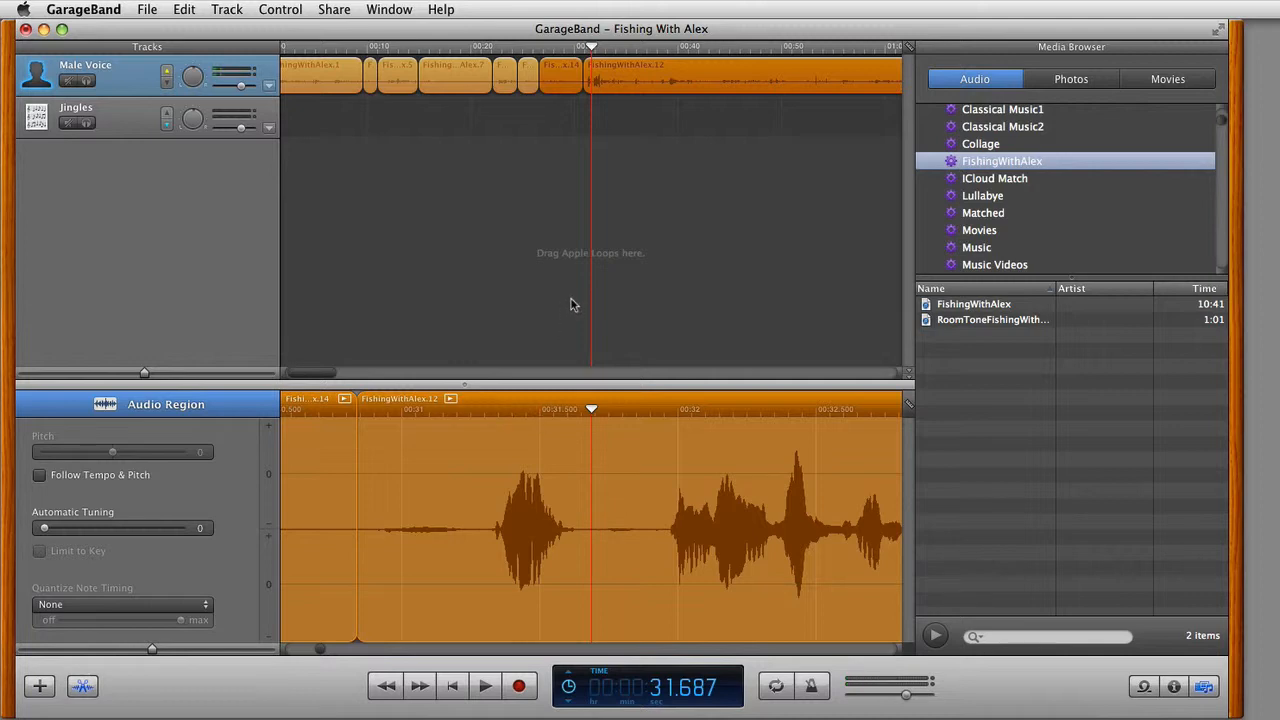
scroll(572, 304, left, 2)
scroll(484, 453, left, 5)
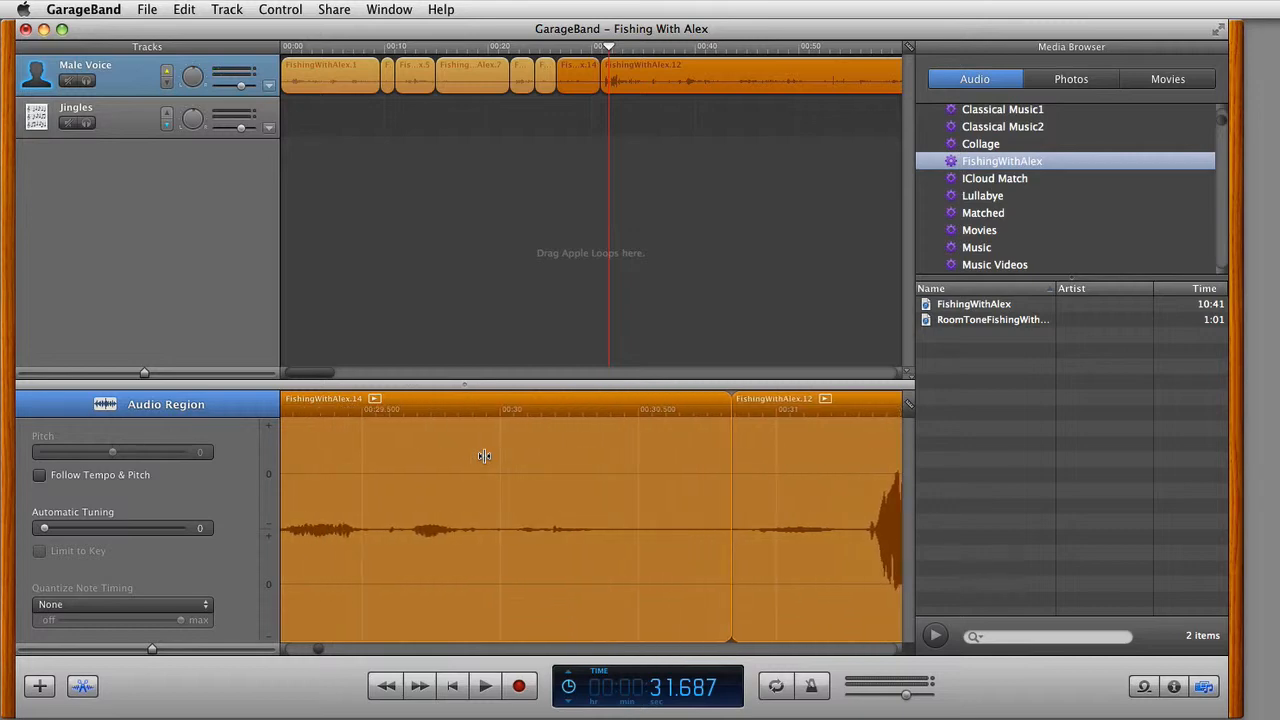
scroll(484, 456, left, 4)
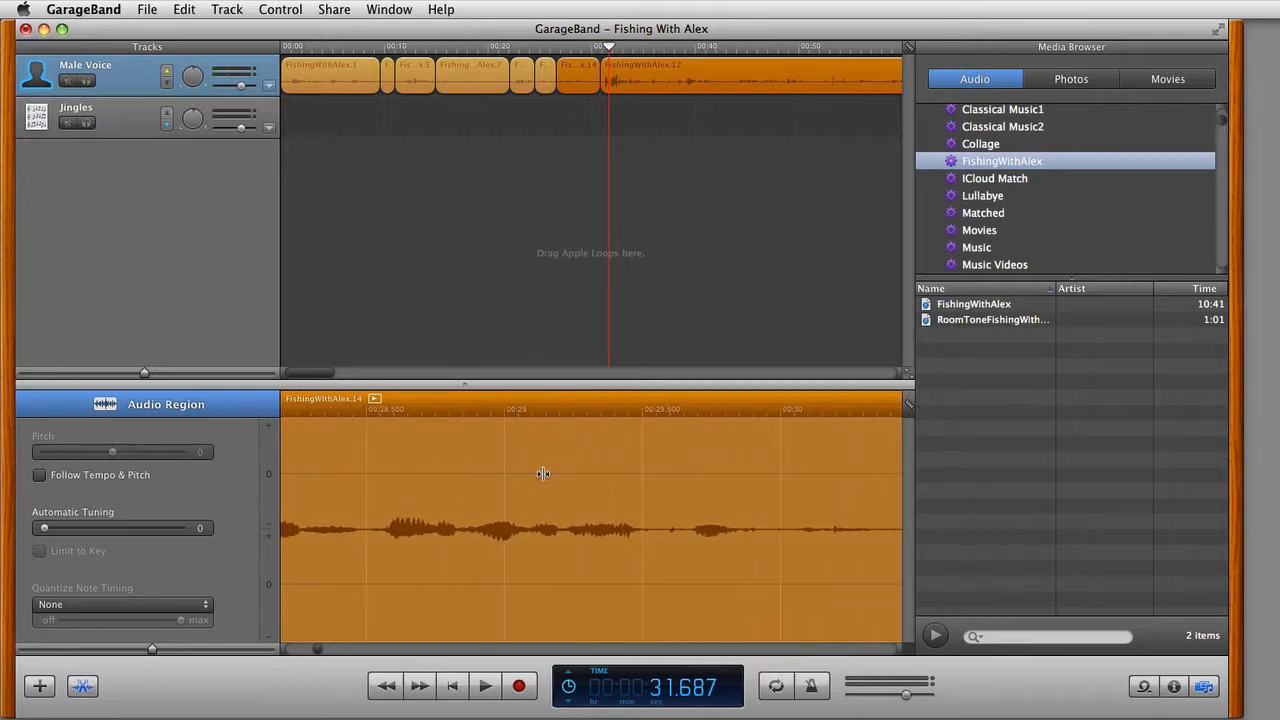
scroll(566, 500, left, 4)
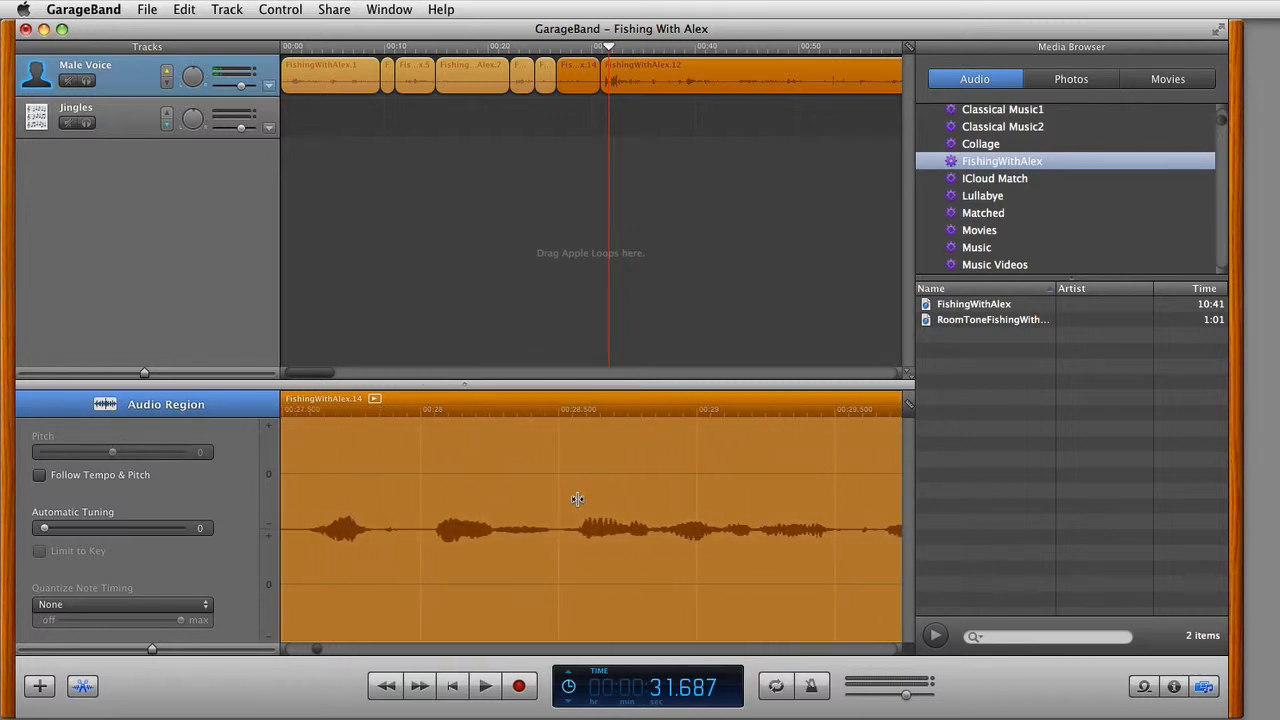